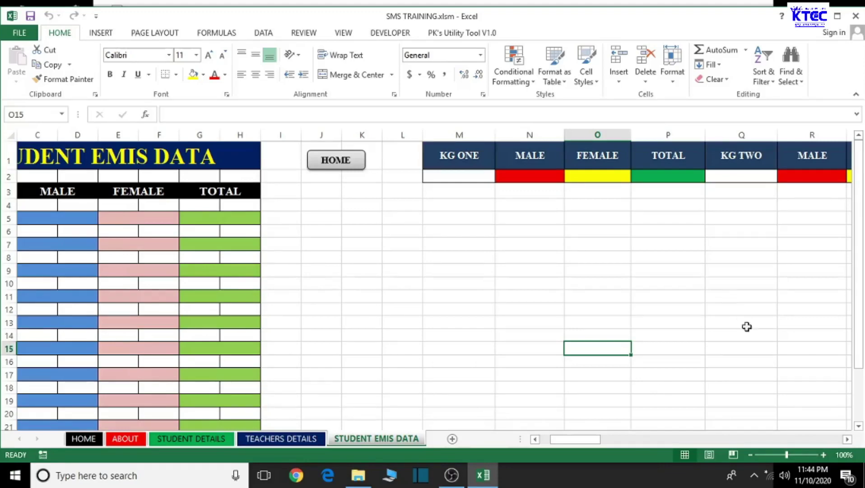
- Add a new worksheet after STUDENT EMIS DATA and name it TEACHERS EMIS DATA
{"action": "left_click", "coordinate": [453, 439]}
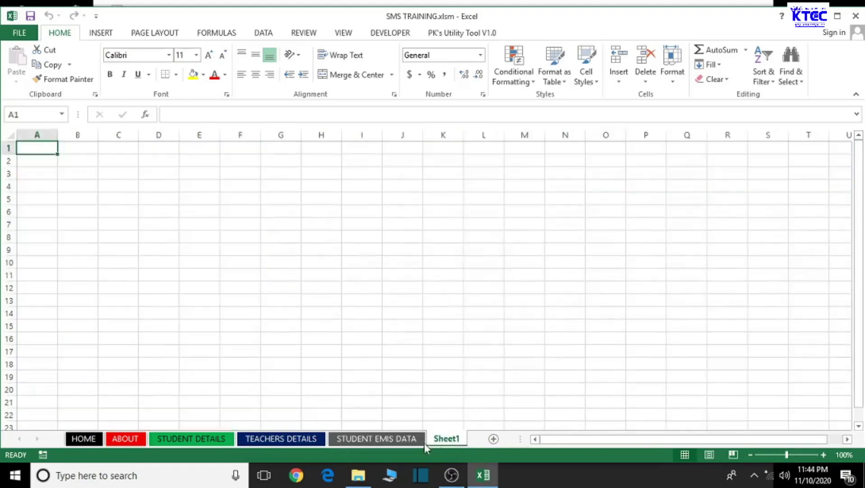
{"action": "double_click", "coordinate": [448, 438]}
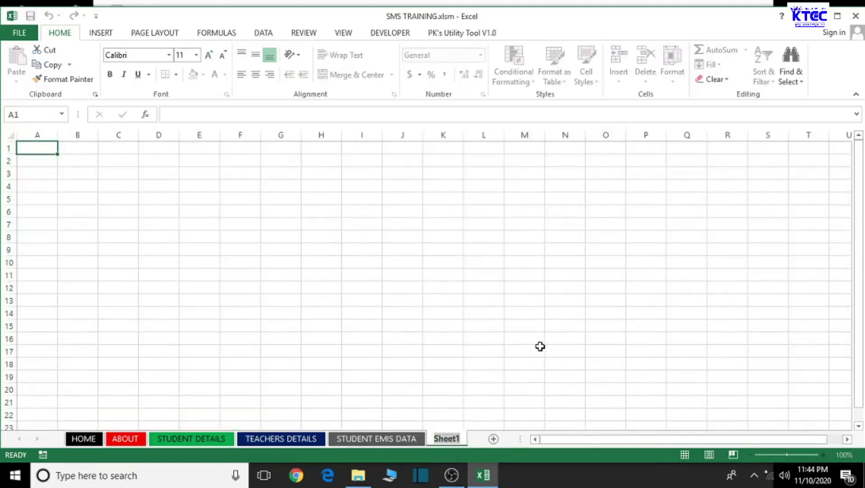
{"action": "key", "text": "BackSpace"}
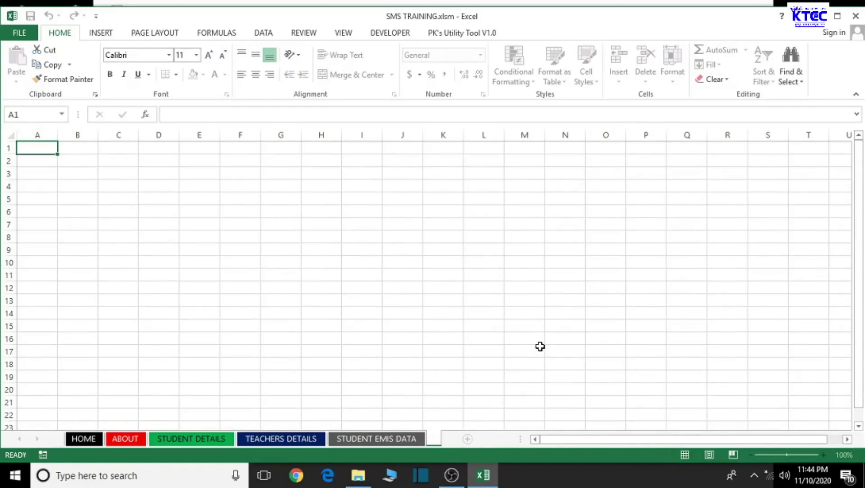
{"action": "type", "text": "TEACHER"}
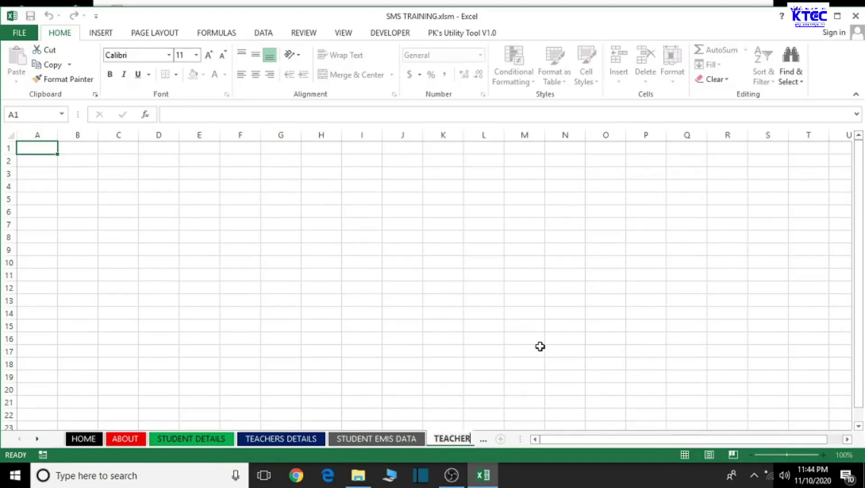
{"action": "type", "text": "S EMIS"}
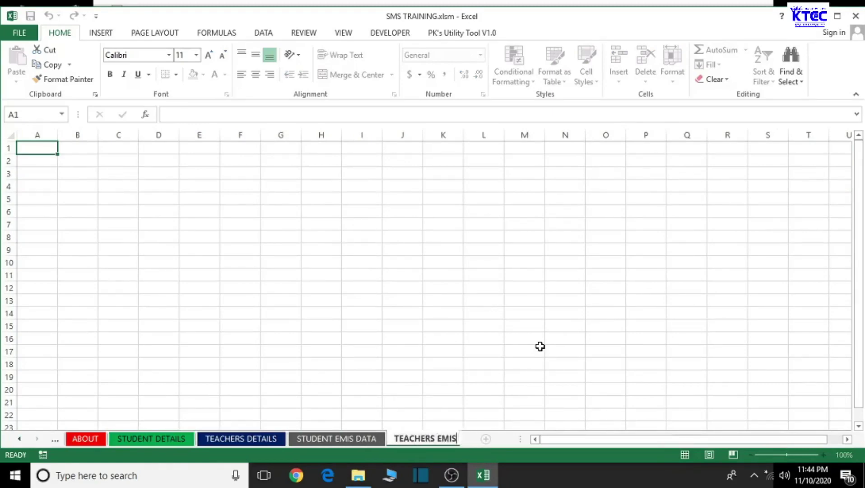
{"action": "type", "text": " DATA"}
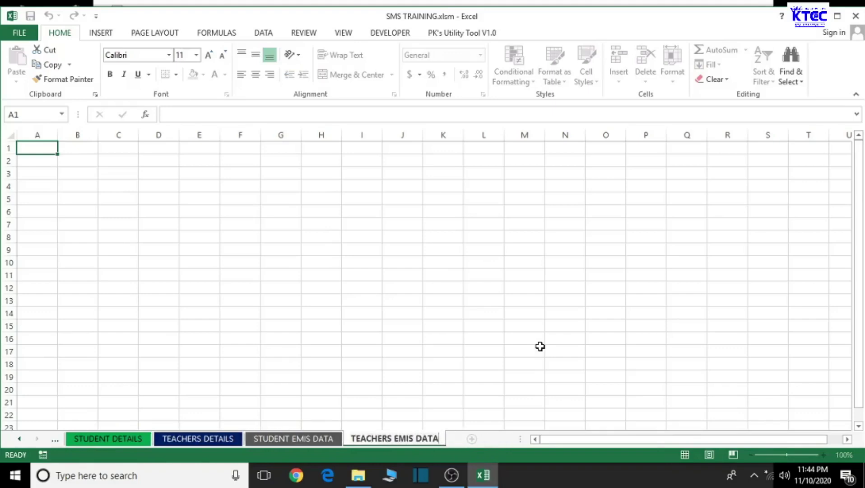
{"action": "left_click", "coordinate": [483, 376]}
- Give the TEACHERS EMIS DATA sheet tab the standard orange colour
{"action": "right_click", "coordinate": [416, 442]}
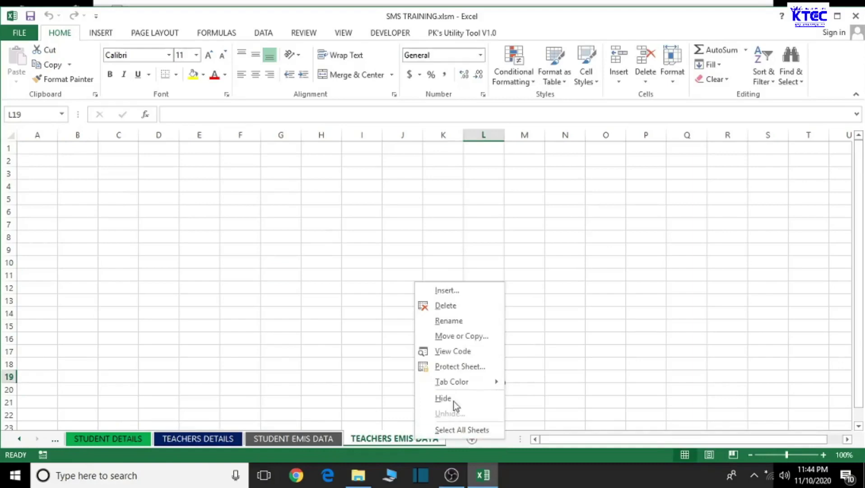
{"action": "mouse_move", "coordinate": [472, 382]}
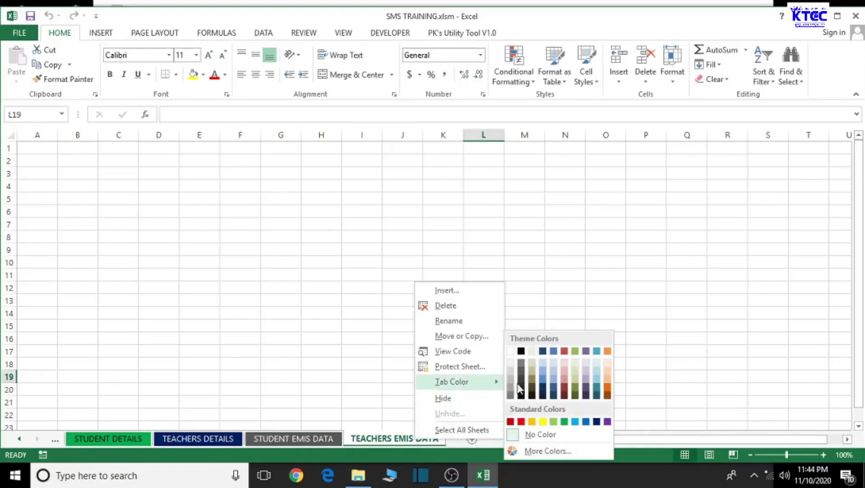
{"action": "left_click", "coordinate": [532, 421]}
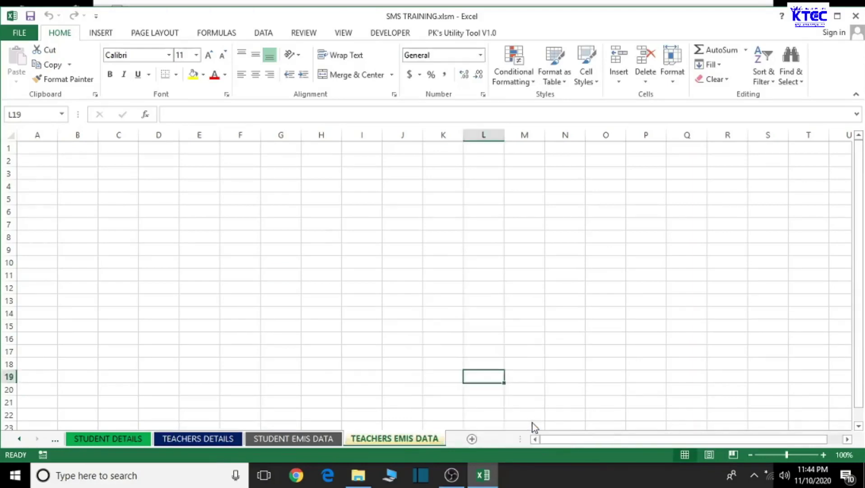
{"action": "left_click", "coordinate": [322, 439]}
{"action": "left_click", "coordinate": [392, 440]}
{"action": "left_click_drag", "start_coordinate": [573, 439], "coordinate": [554, 451]}
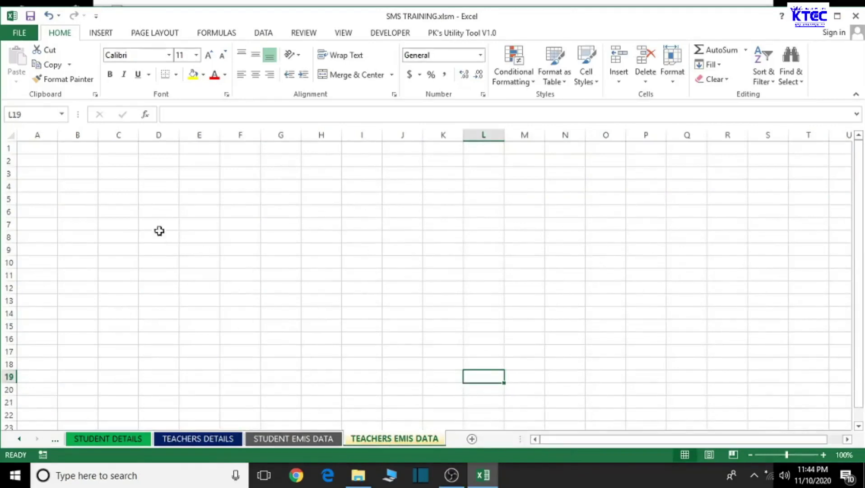
{"action": "left_click", "coordinate": [42, 150]}
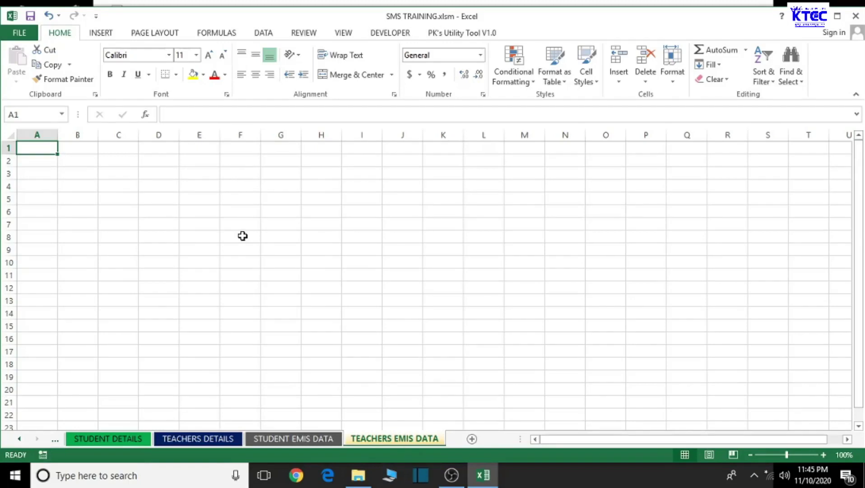
{"action": "type", "text": "S"}
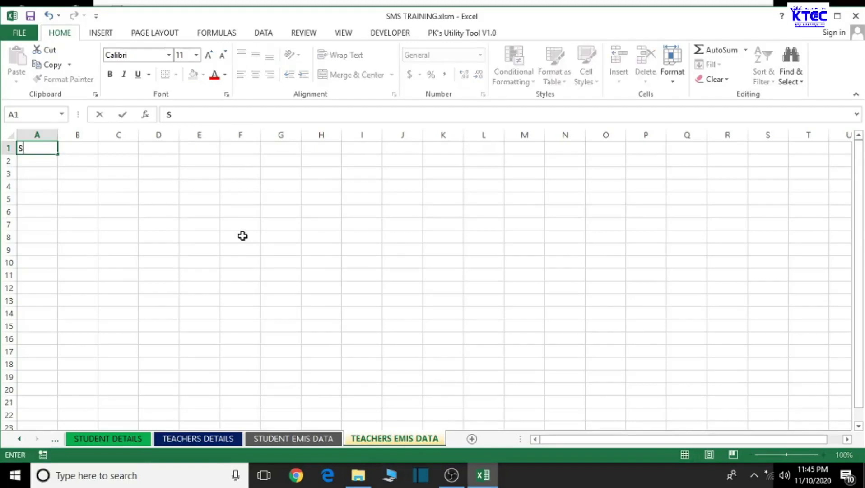
{"action": "key", "text": "BackSpace"}
{"action": "left_click", "coordinate": [243, 236]}
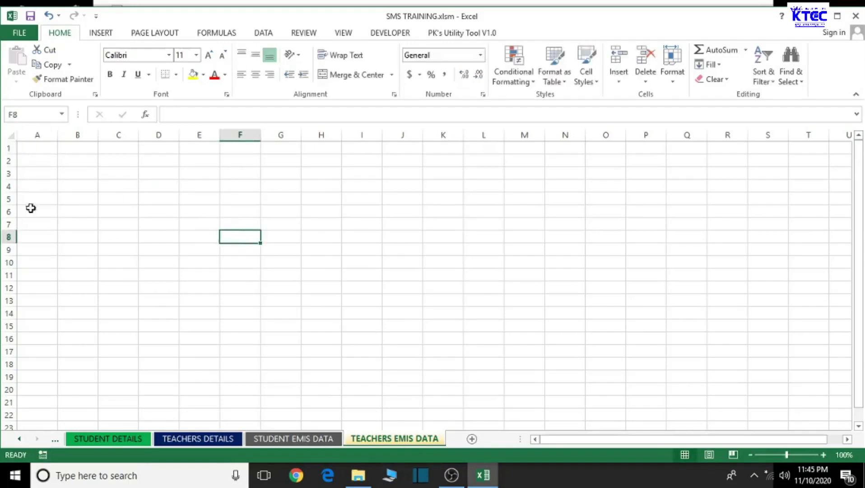
- Enter the column headings S/N in A1 and NAME in B1 of the TEACHERS EMIS DATA sheet
{"action": "left_click", "coordinate": [37, 149]}
{"action": "type", "text": "S/"}
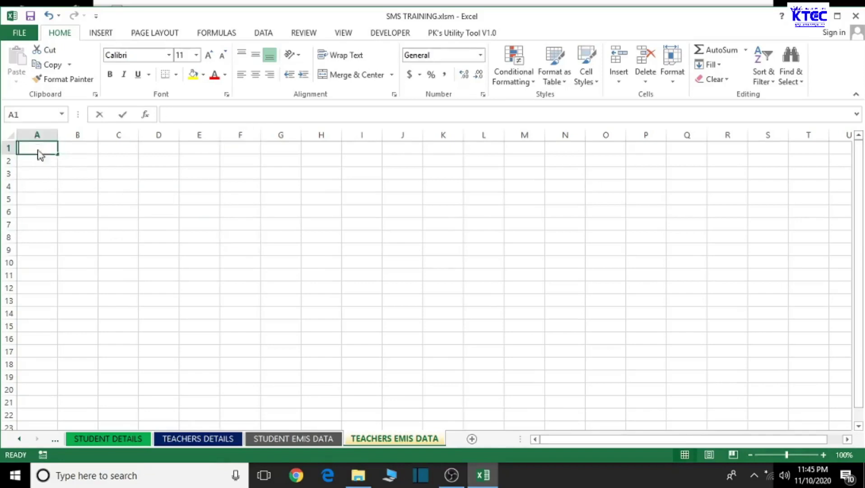
{"action": "type", "text": "N"}
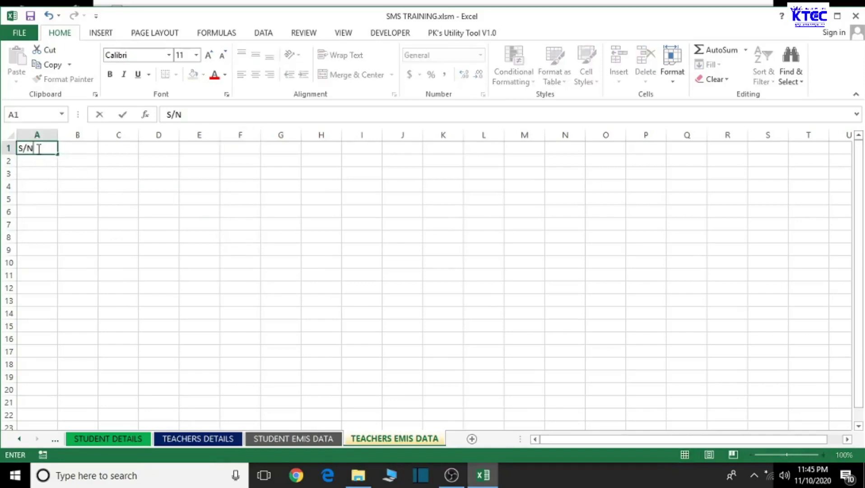
{"action": "left_click", "coordinate": [80, 149]}
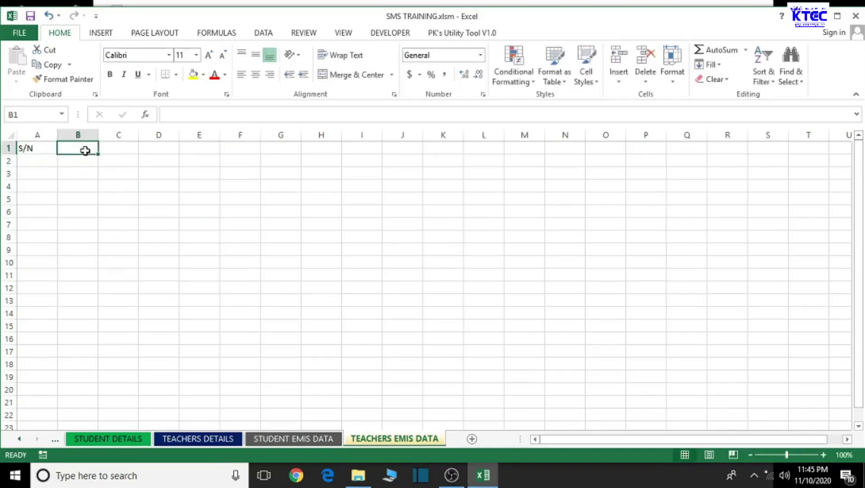
{"action": "type", "text": "NAME"}
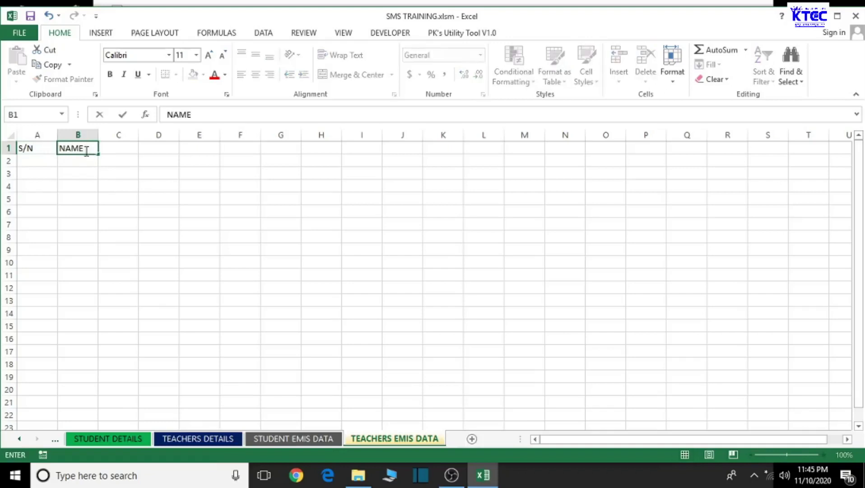
- Enter the column headings REG. NO. in C1 and STAFF ID in D1
{"action": "left_click", "coordinate": [112, 148]}
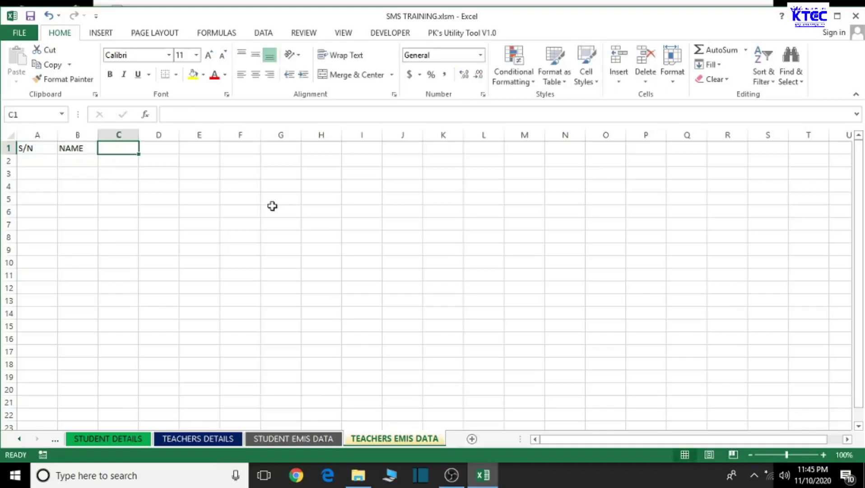
{"action": "type", "text": "RE"}
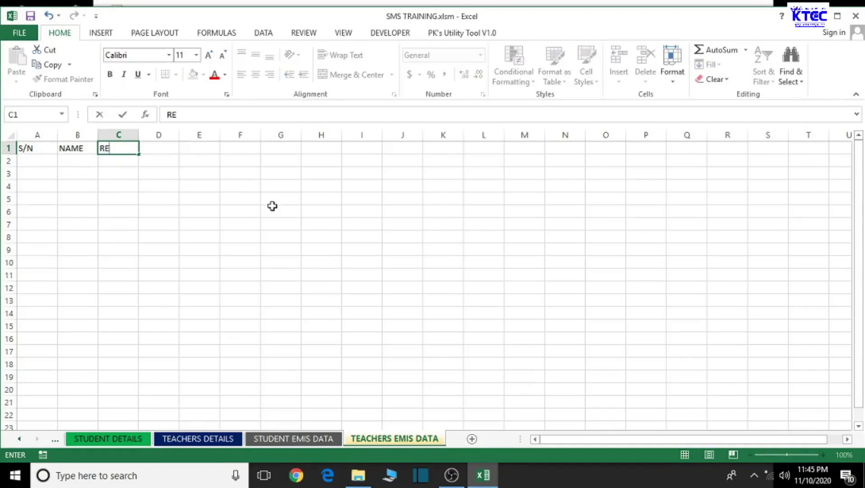
{"action": "type", "text": "G. NO."}
{"action": "key", "text": "ctrl+Return"}
{"action": "key", "text": "Tab"}
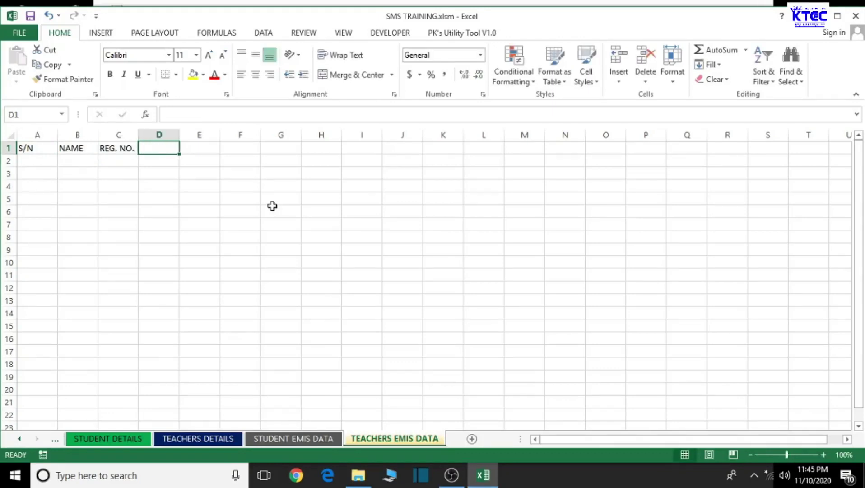
{"action": "type", "text": "STA"}
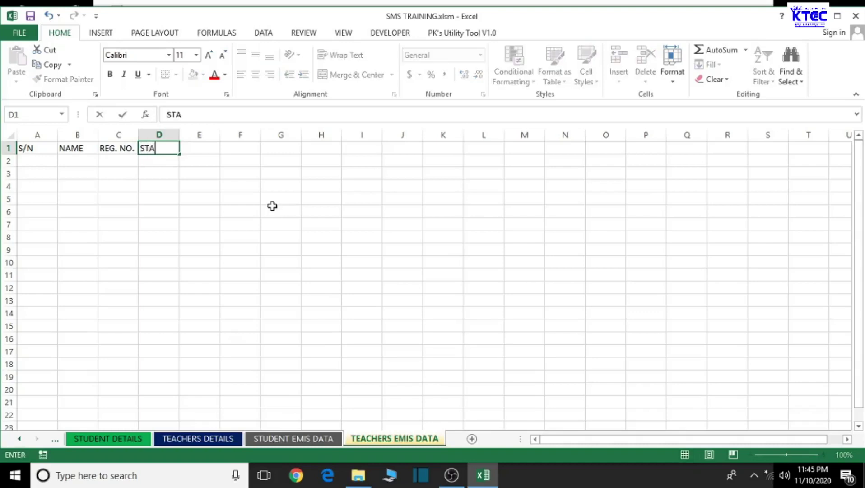
{"action": "type", "text": "FF ID"}
{"action": "key", "text": "Tab"}
- Enter the column headings RANK in E1 and QUALIFICATION in F1
{"action": "type", "text": "RA"}
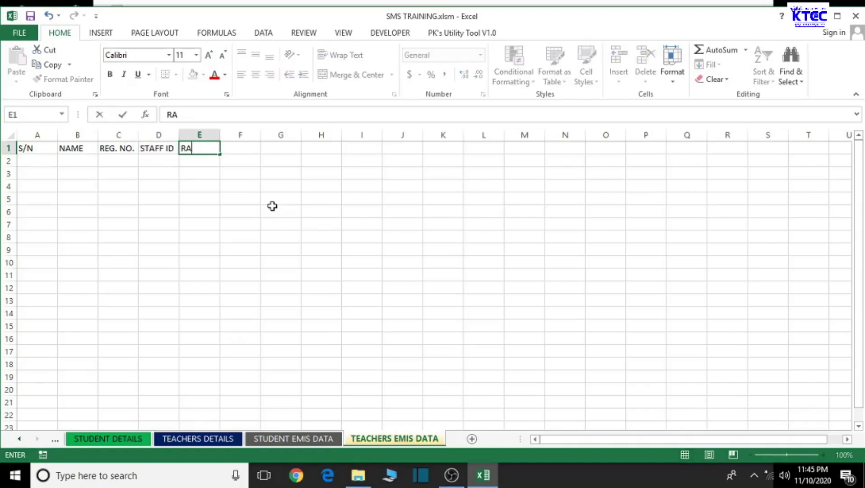
{"action": "type", "text": "NK"}
{"action": "key", "text": "Tab"}
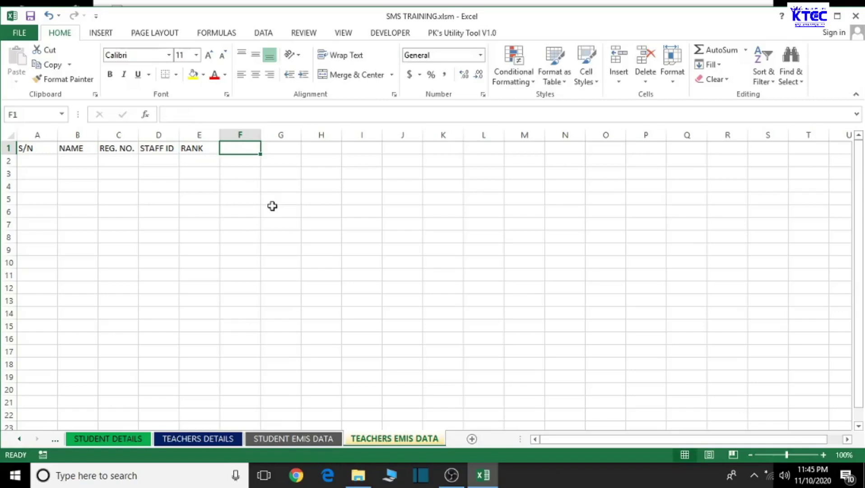
{"action": "type", "text": "QUA"}
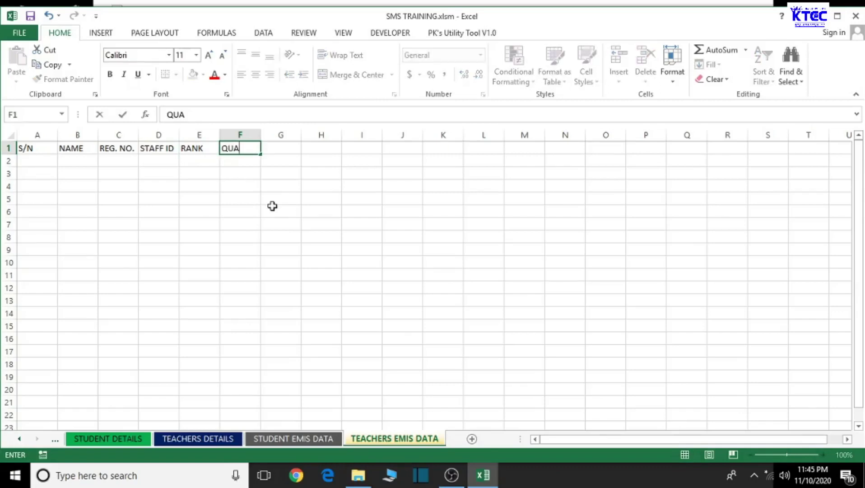
{"action": "type", "text": "LIFICATION"}
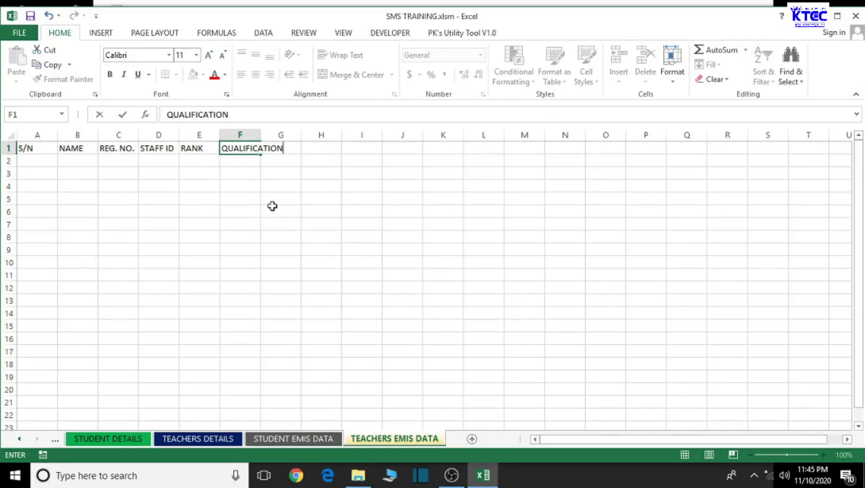
{"action": "key", "text": "Tab"}
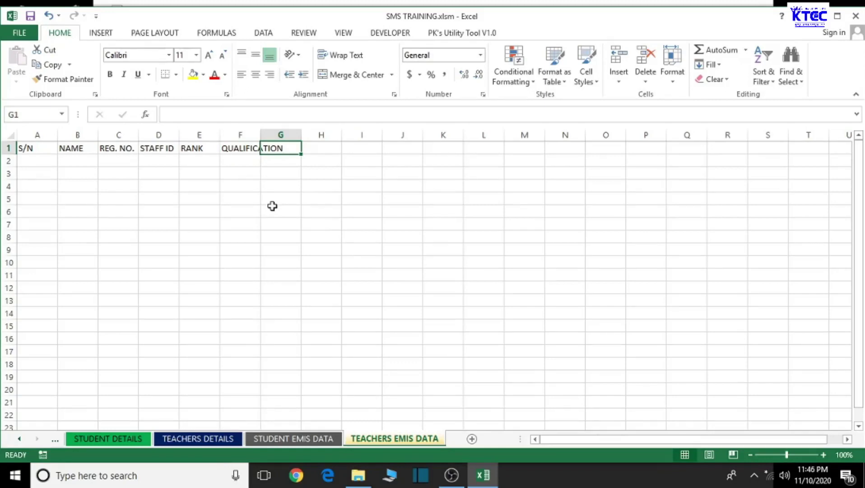
- Enter the column headings SSF NO. in G1 and CONTACT NUMBER in H1
{"action": "type", "text": "S"}
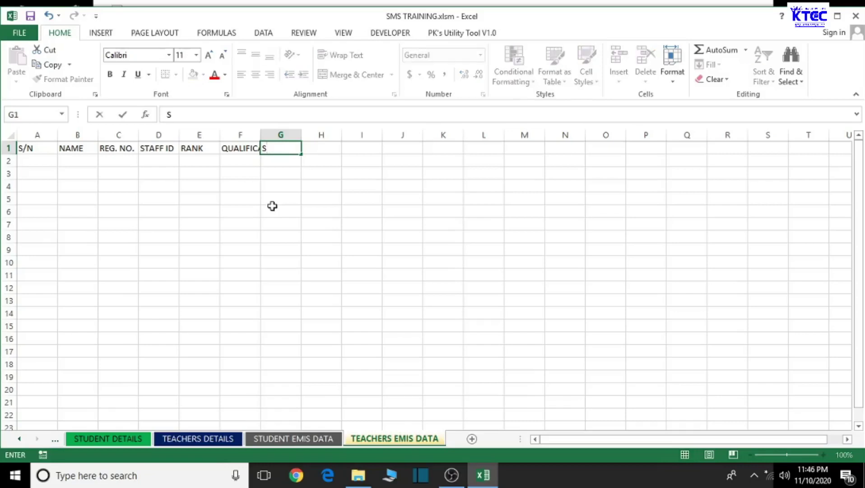
{"action": "type", "text": "SF NO."}
{"action": "key", "text": "Tab"}
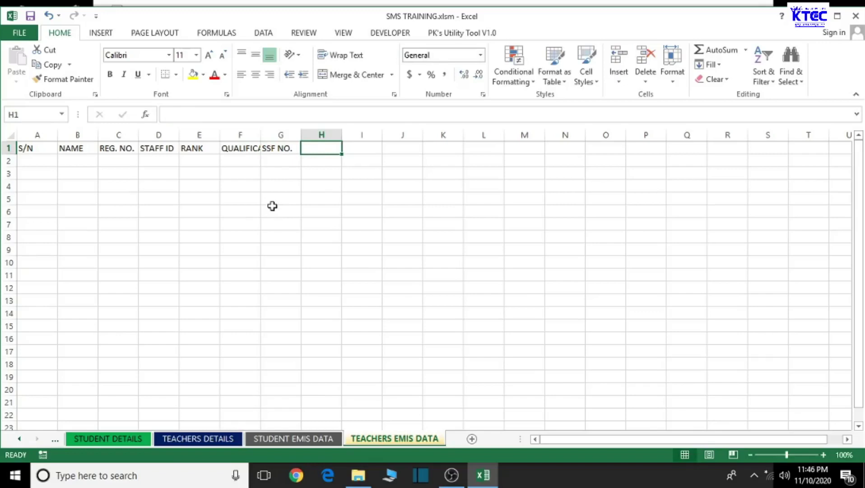
{"action": "type", "text": "CON"}
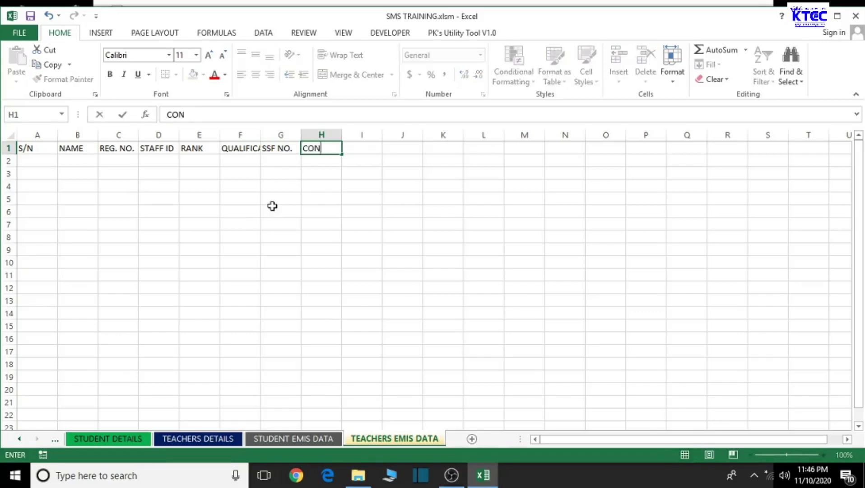
{"action": "type", "text": "TACT NUMBE"}
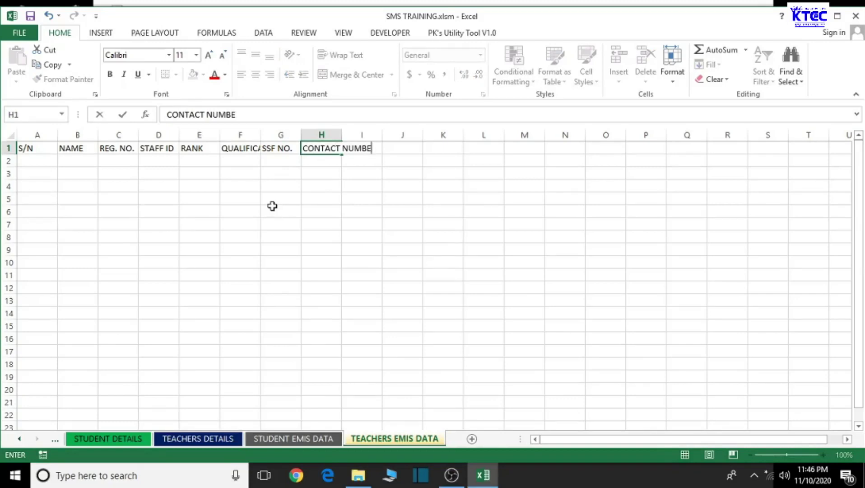
{"action": "key", "text": "Tab"}
- Enter the column heading DATE OF 1ST APP in I1
{"action": "type", "text": "DAT"}
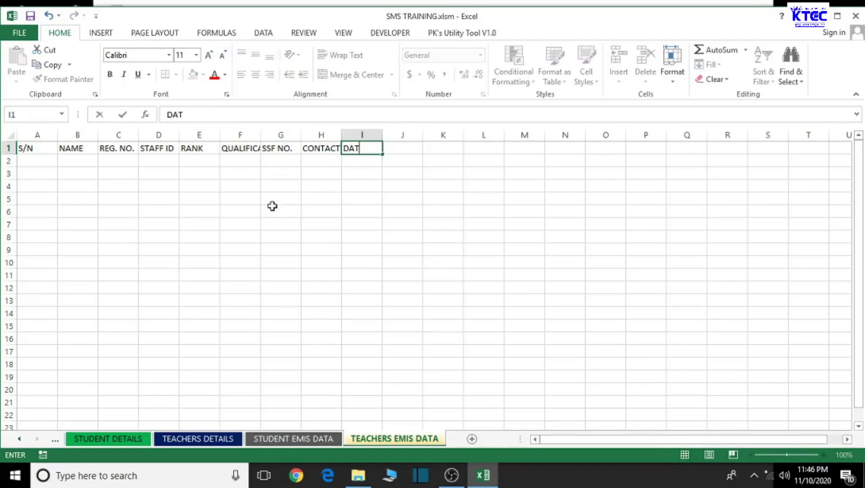
{"action": "type", "text": "E OF FIR"}
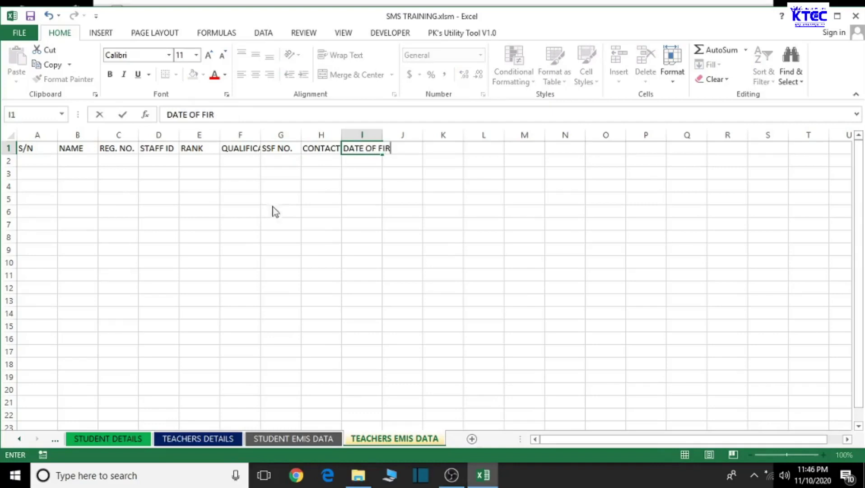
{"action": "type", "text": "ST APPOINT"}
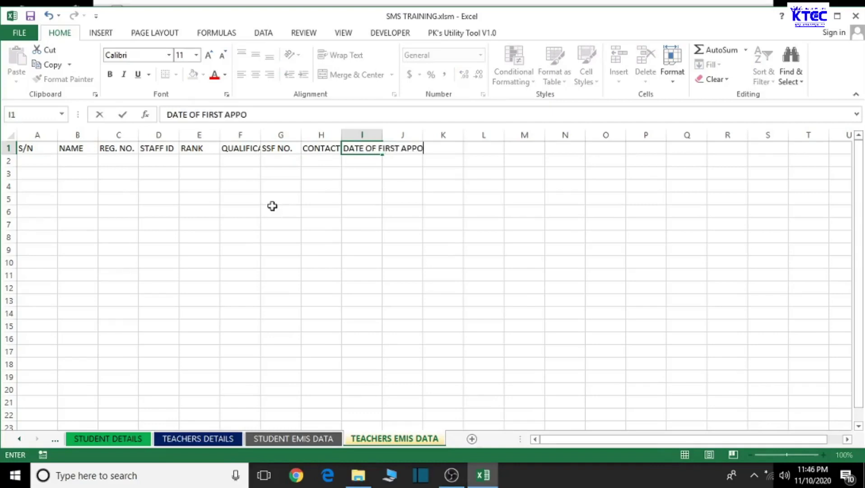
{"action": "key", "text": "BackSpace"}
{"action": "key", "text": "BackSpace"}
{"action": "key", "text": "BackSpace"}
{"action": "key", "text": "BackSpace"}
{"action": "key", "text": "BackSpace"}
{"action": "key", "text": "BackSpace"}
{"action": "key", "text": "BackSpace"}
{"action": "key", "text": "BackSpace"}
{"action": "key", "text": "BackSpace"}
{"action": "key", "text": "BackSpace"}
{"action": "key", "text": "BackSpace"}
{"action": "key", "text": "BackSpace"}
{"action": "key", "text": "BackSpace"}
{"action": "key", "text": "BackSpace"}
{"action": "key", "text": "BackSpace"}
{"action": "key", "text": "BackSpace"}
{"action": "key", "text": "BackSpace"}
{"action": "key", "text": "BackSpace"}
{"action": "key", "text": "BackSpace"}
{"action": "key", "text": "BackSpace"}
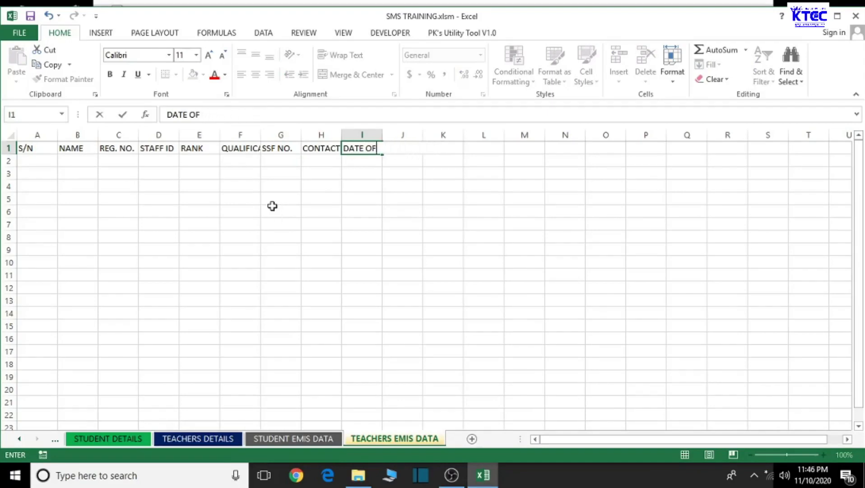
{"action": "type", "text": "ATE OF 1ST APP"}
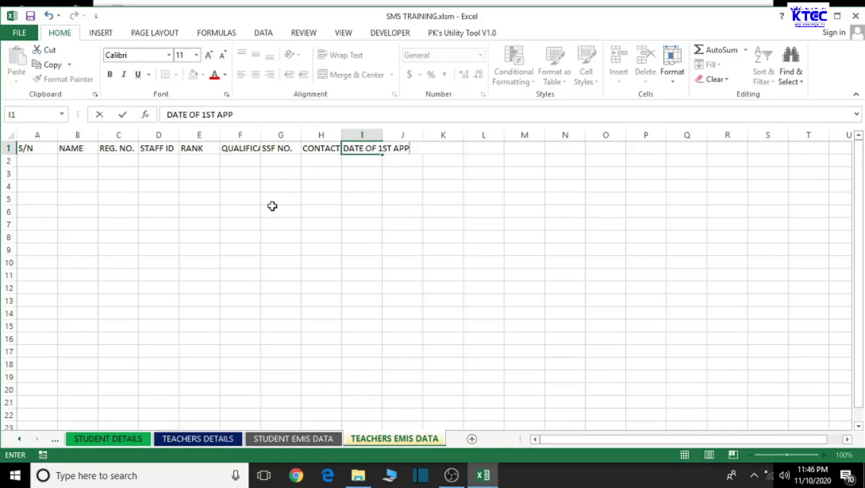
{"action": "key", "text": "Tab"}
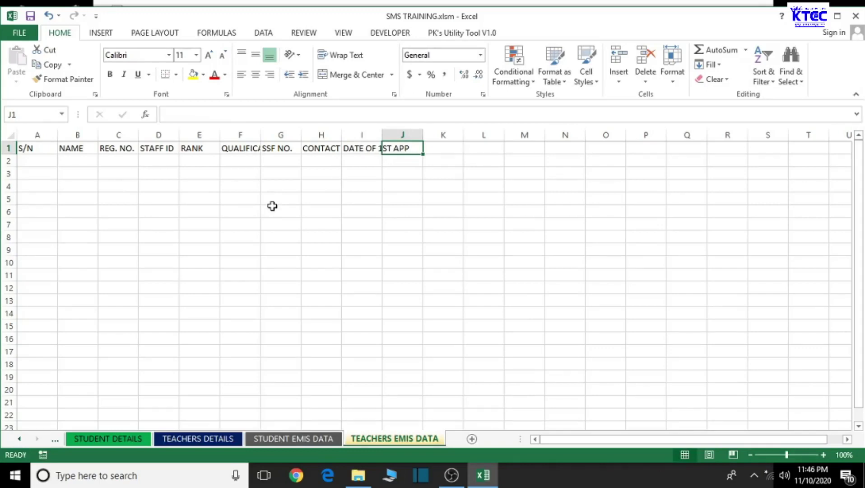
- Enter the column heading SIGNATURE in J1
{"action": "type", "text": "SIG"}
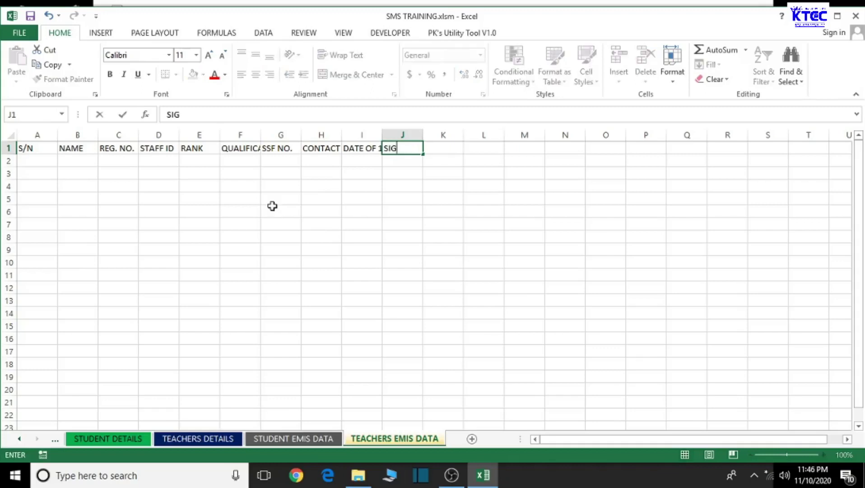
{"action": "type", "text": "NATURE"}
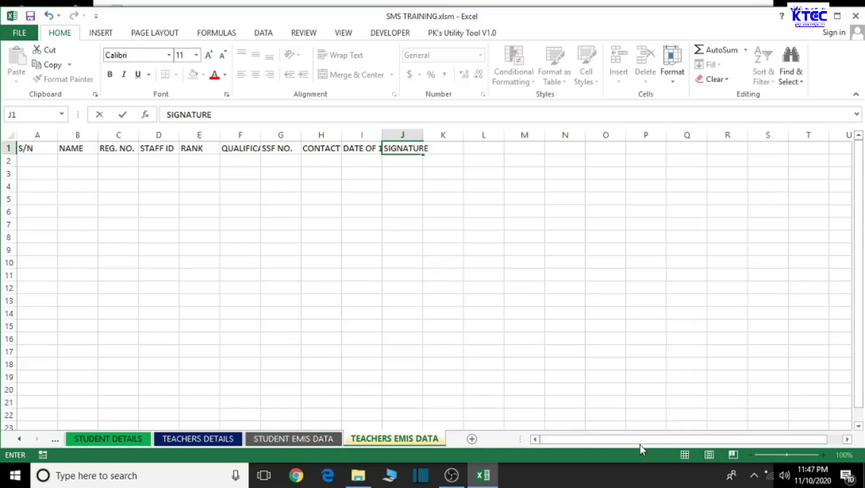
{"action": "left_click", "coordinate": [556, 440]}
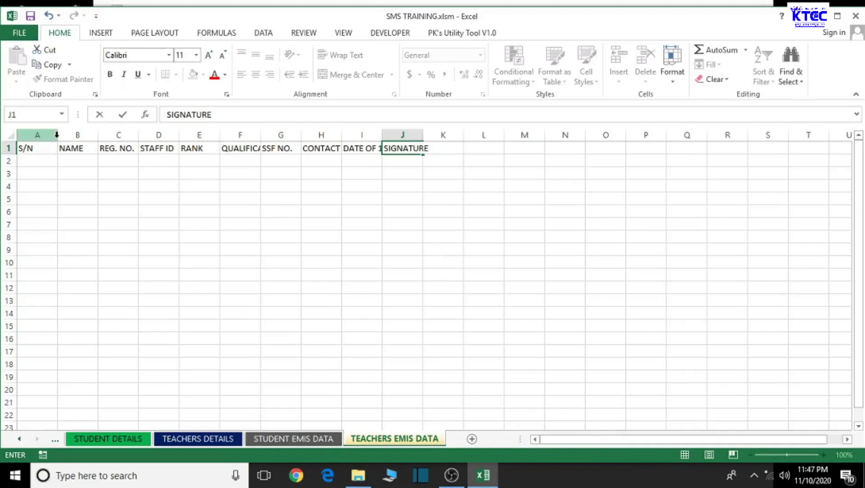
{"action": "left_click_drag", "start_coordinate": [45, 187], "coordinate": [45, 199]}
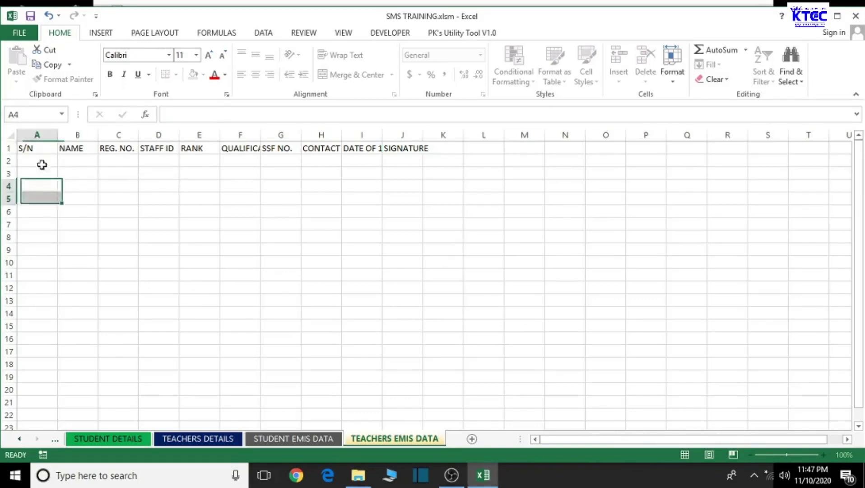
- Widen columns A to H to give the S/N to CONTACT NUMBER headings more room
{"action": "left_click_drag", "start_coordinate": [54, 137], "coordinate": [335, 137]}
{"action": "left_click", "coordinate": [363, 135]}
{"action": "left_click_drag", "start_coordinate": [374, 134], "coordinate": [665, 136]}
- Correct the heading in H1 to CONTACT NUMBER
{"action": "double_click", "coordinate": [656, 146]}
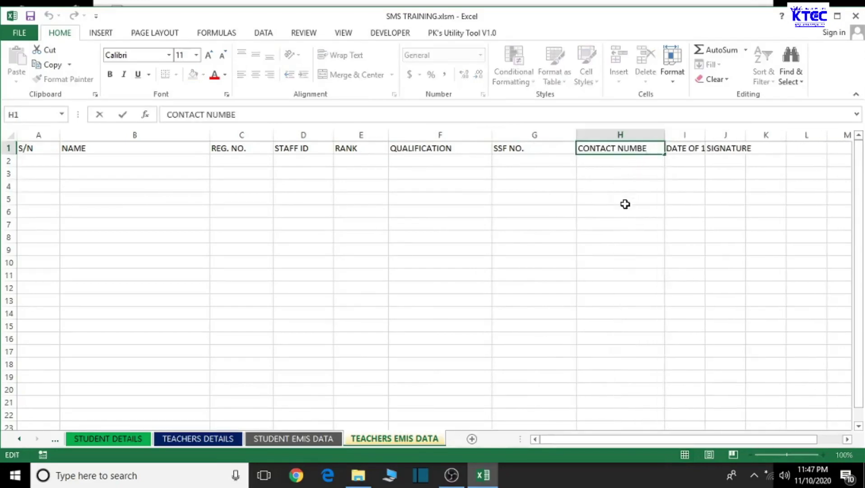
{"action": "type", "text": "R"}
{"action": "left_click", "coordinate": [622, 224]}
- Widen columns I and J so that DATE OF 1ST APP and SIGNATURE fit in their cells
{"action": "left_click", "coordinate": [690, 150]}
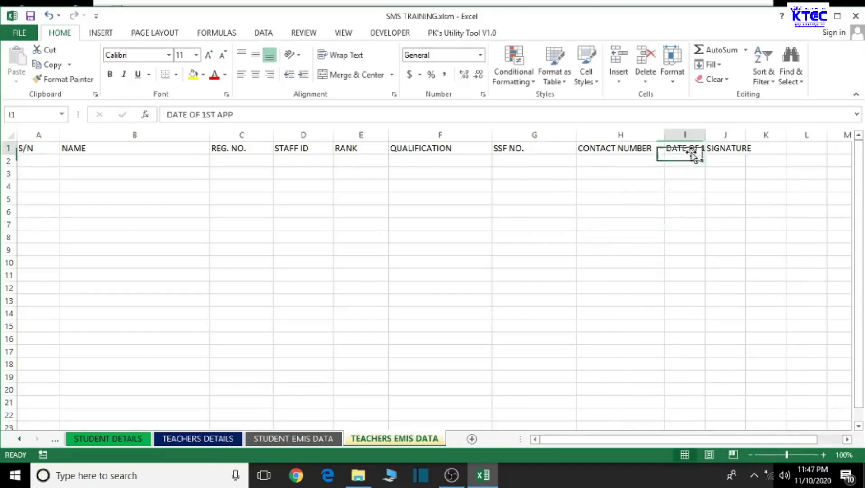
{"action": "left_click_drag", "start_coordinate": [705, 135], "coordinate": [797, 135]}
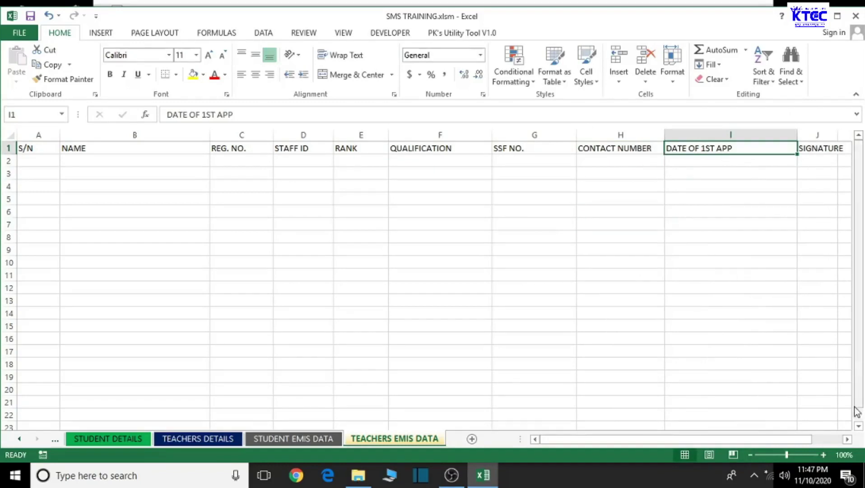
{"action": "left_click", "coordinate": [848, 440]}
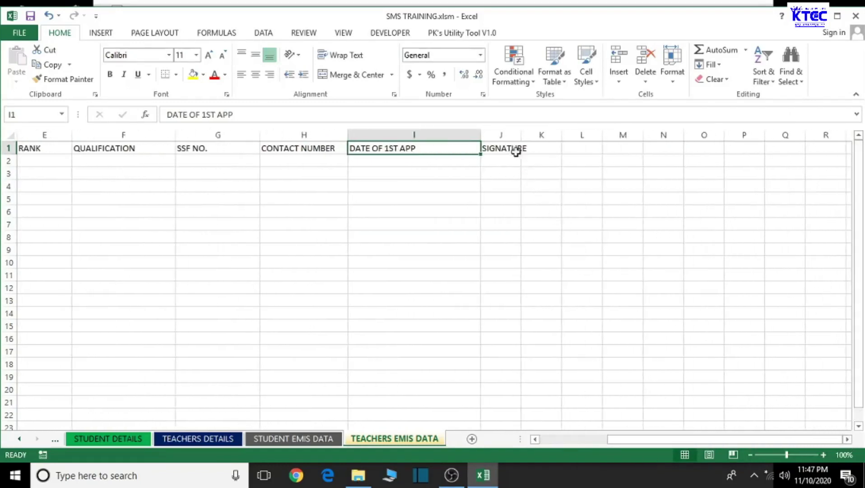
{"action": "left_click", "coordinate": [516, 152]}
{"action": "left_click_drag", "start_coordinate": [522, 135], "coordinate": [574, 130]}
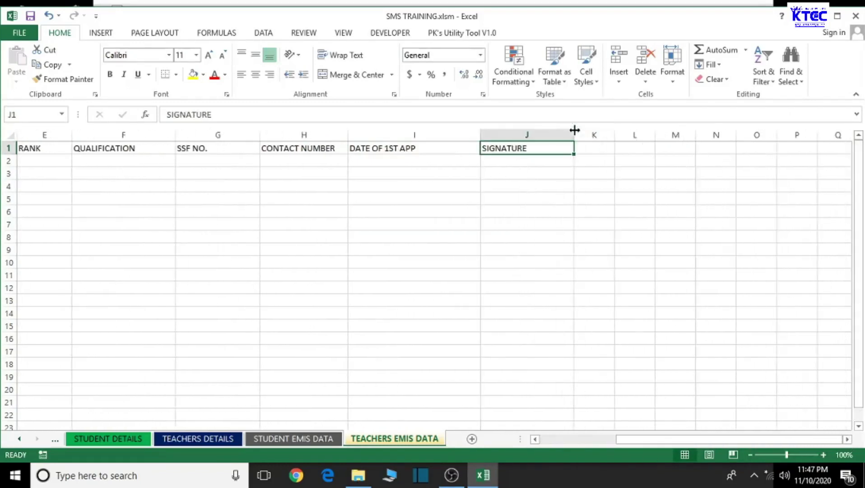
{"action": "left_click", "coordinate": [561, 203]}
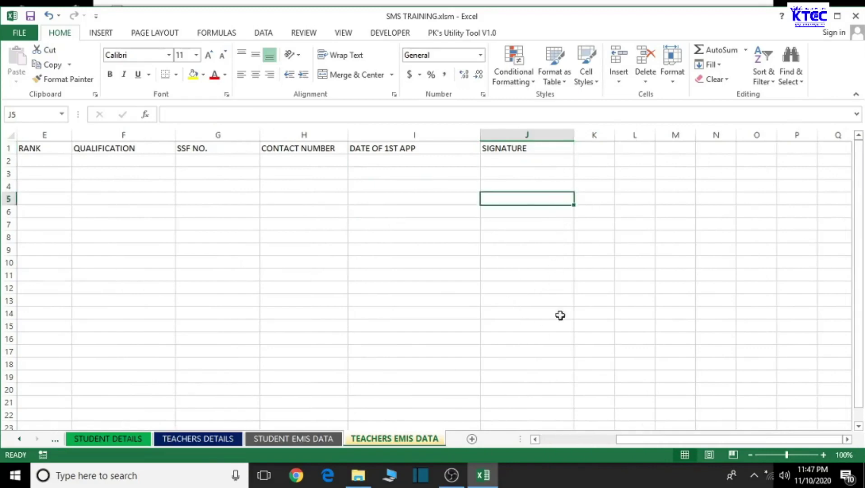
- Fill the header cells A1:J1 with dark blue and set their font color to orange
{"action": "left_click_drag", "start_coordinate": [630, 439], "coordinate": [544, 439]}
{"action": "left_click_drag", "start_coordinate": [38, 149], "coordinate": [684, 149]}
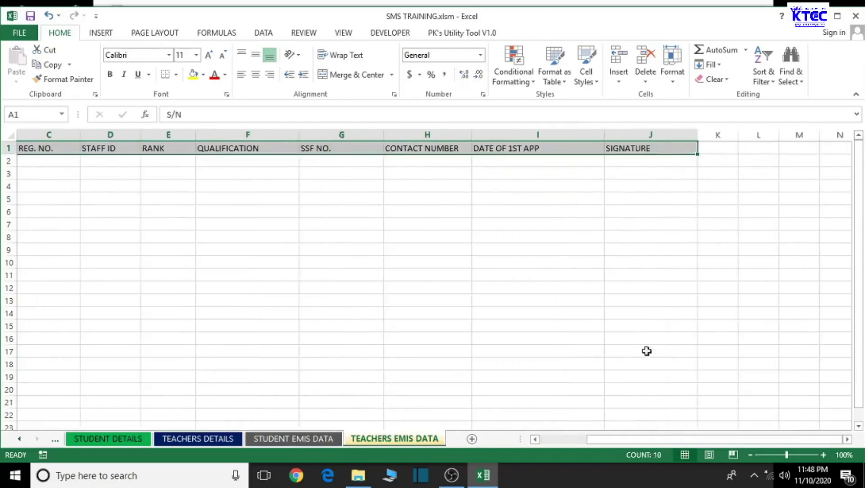
{"action": "left_click_drag", "start_coordinate": [599, 442], "coordinate": [535, 435]}
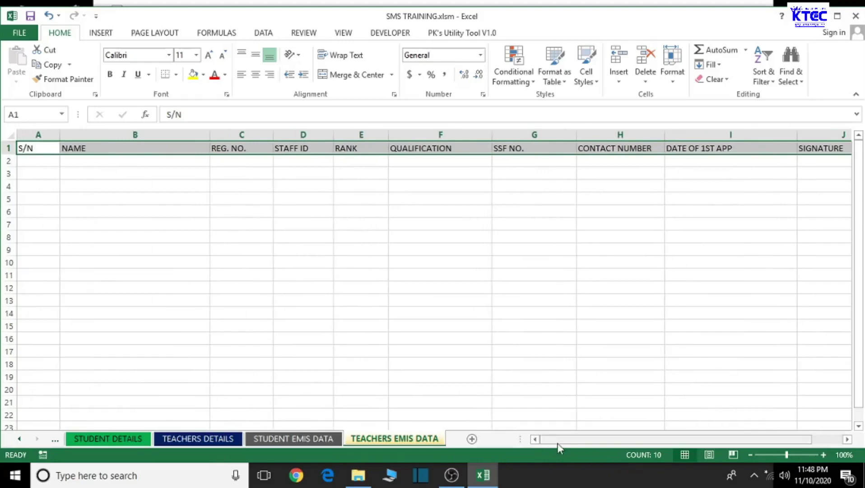
{"action": "left_click_drag", "start_coordinate": [555, 443], "coordinate": [543, 438]}
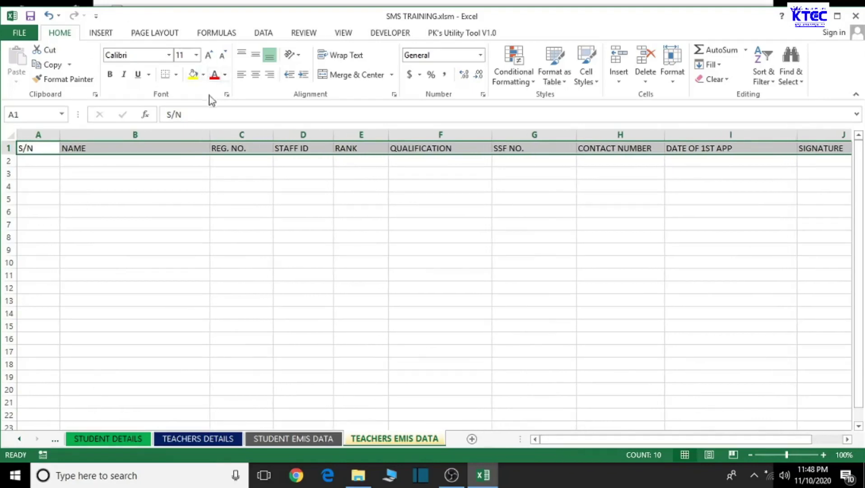
{"action": "left_click", "coordinate": [204, 75]}
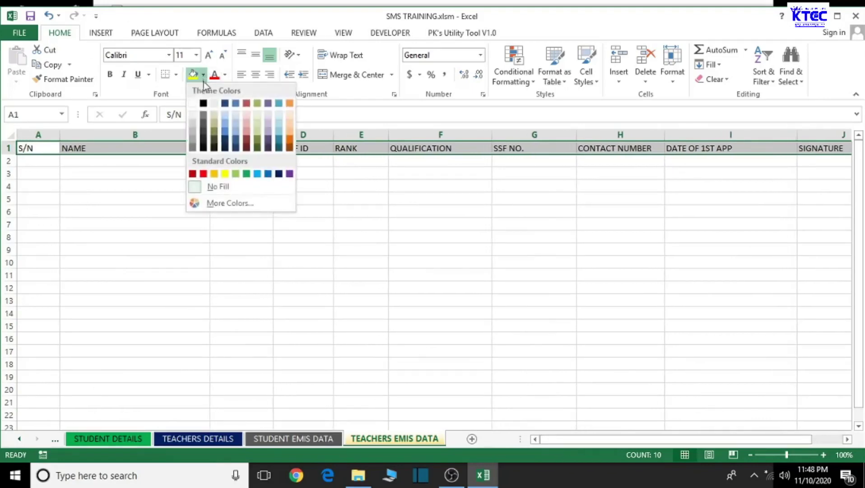
{"action": "left_click", "coordinate": [280, 174]}
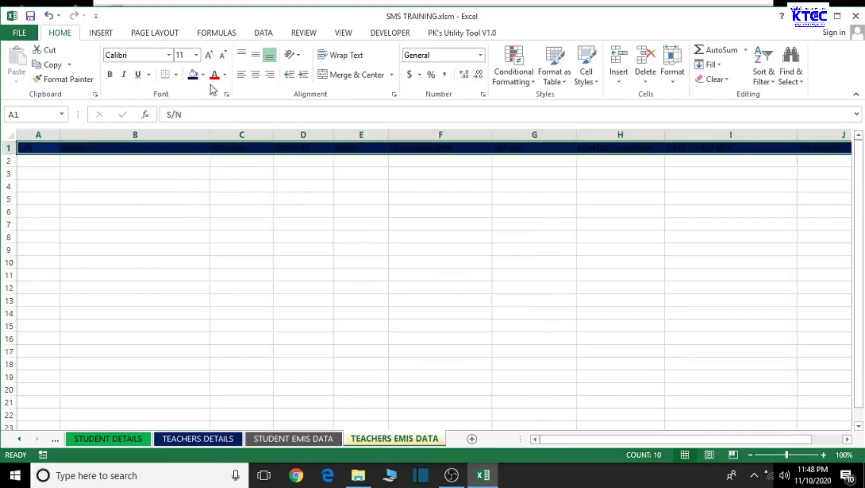
{"action": "left_click", "coordinate": [225, 75]}
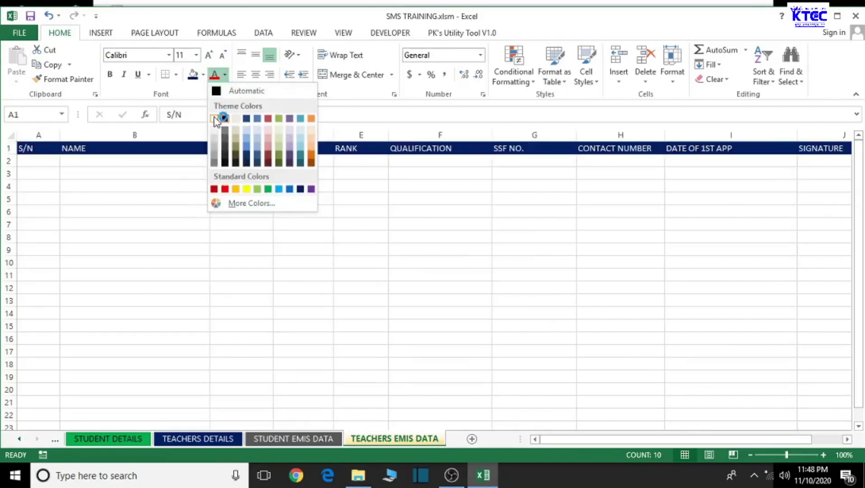
{"action": "left_click", "coordinate": [235, 189]}
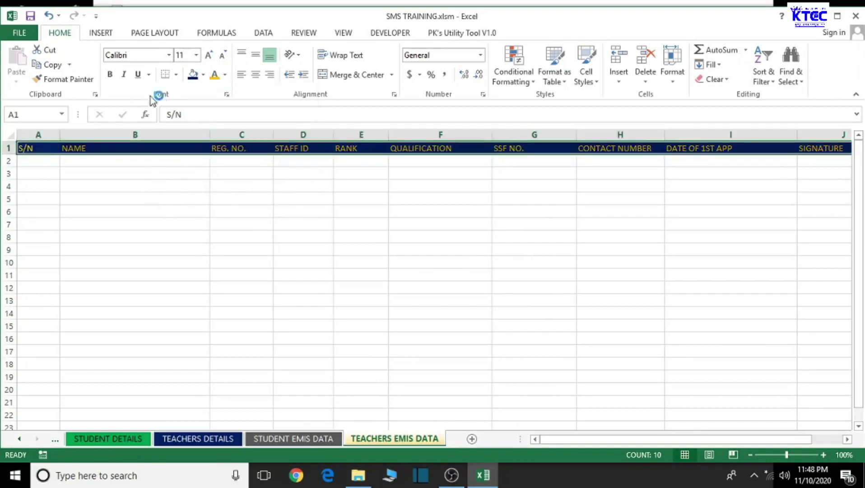
- Format the header text in A1:J1 as bold Times New Roman, size 14
{"action": "left_click", "coordinate": [109, 74]}
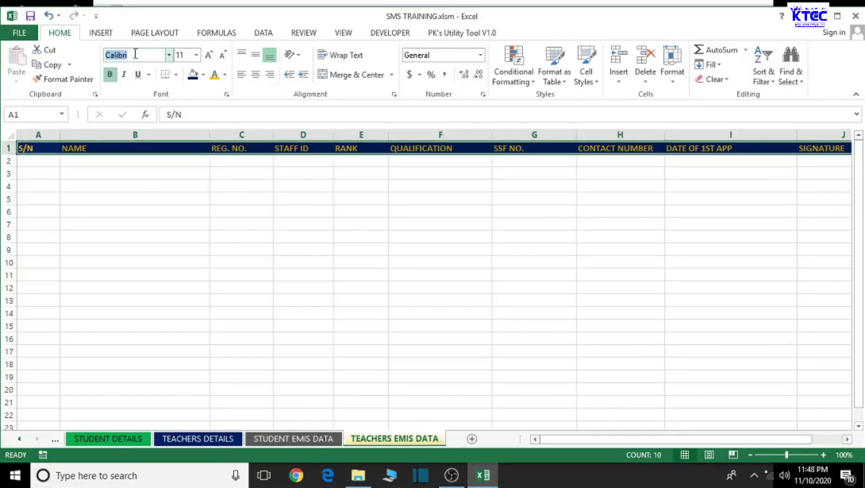
{"action": "type", "text": "Times New Roma"}
{"action": "key", "text": "Return"}
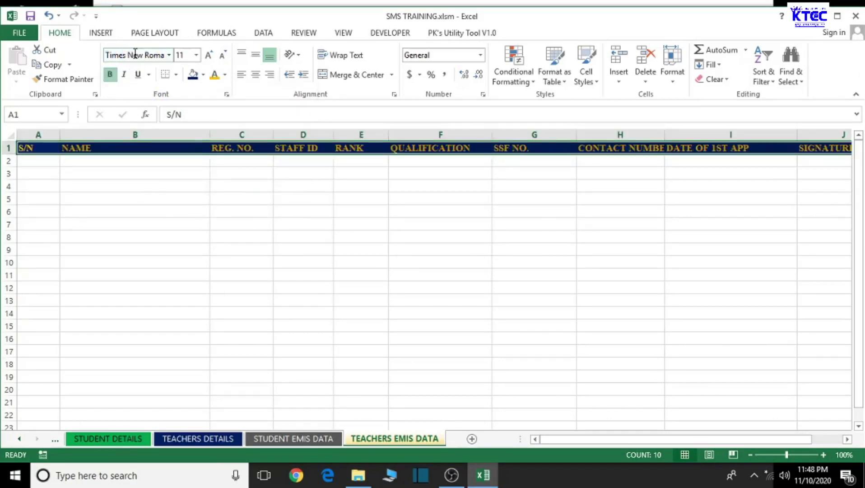
{"action": "left_click", "coordinate": [209, 55]}
{"action": "left_click", "coordinate": [208, 55]}
{"action": "left_click", "coordinate": [212, 218]}
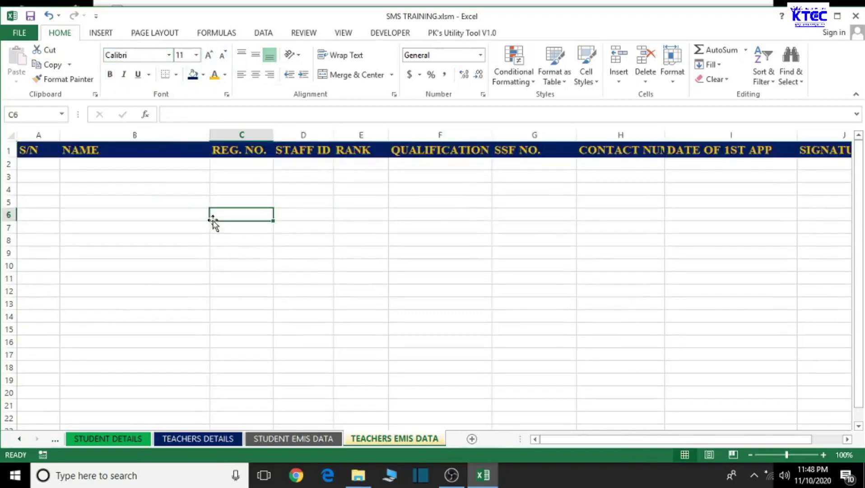
- Widen columns B to I to fit the enlarged headings
{"action": "left_click_drag", "start_coordinate": [210, 135], "coordinate": [219, 134]}
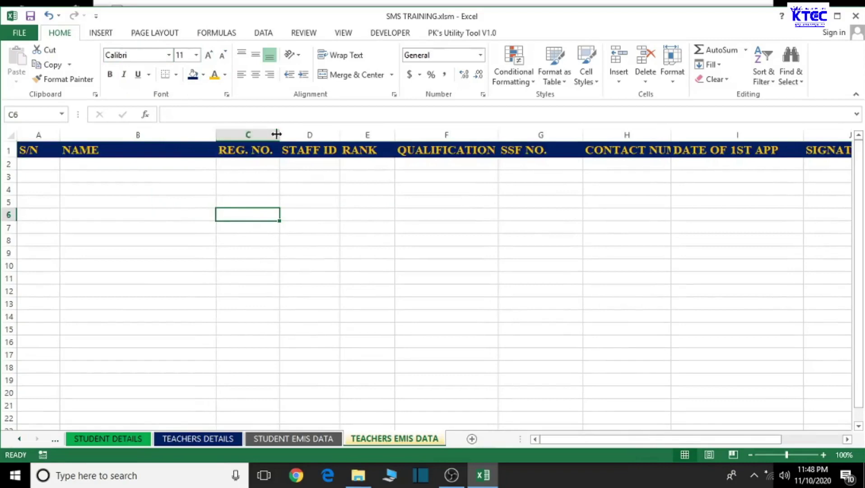
{"action": "left_click_drag", "start_coordinate": [280, 134], "coordinate": [286, 134]}
{"action": "left_click_drag", "start_coordinate": [342, 134], "coordinate": [352, 133]}
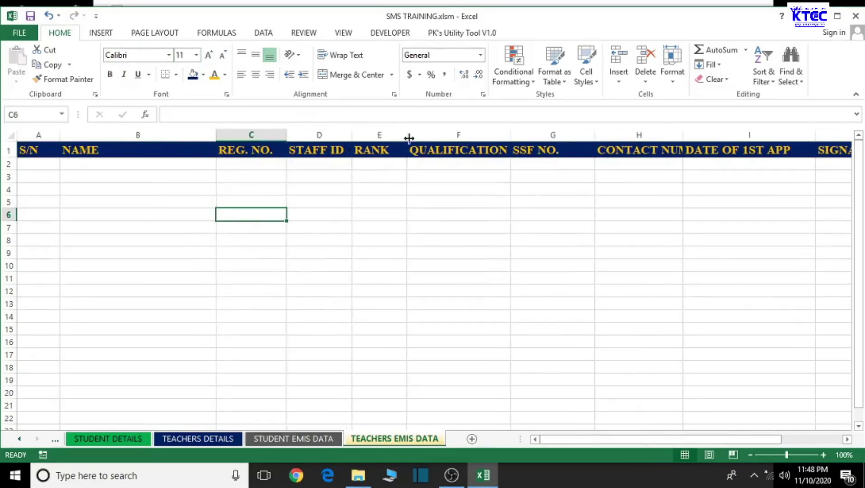
{"action": "left_click_drag", "start_coordinate": [407, 134], "coordinate": [422, 134]}
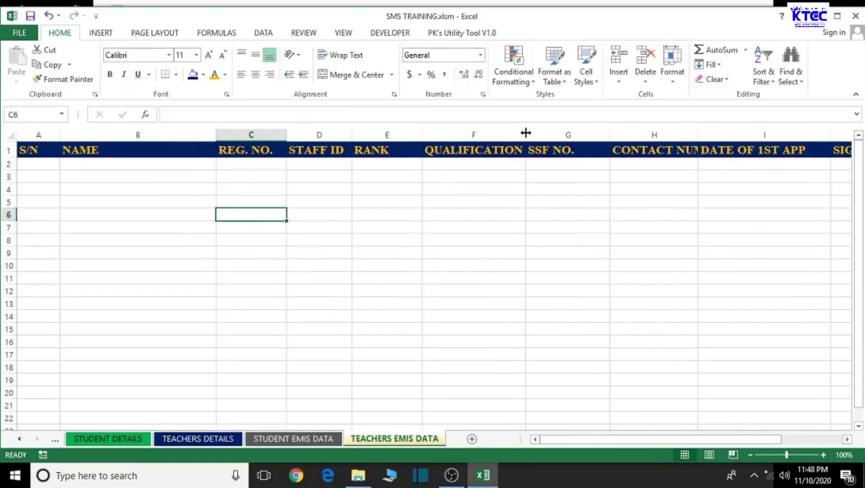
{"action": "left_click_drag", "start_coordinate": [525, 132], "coordinate": [537, 132]}
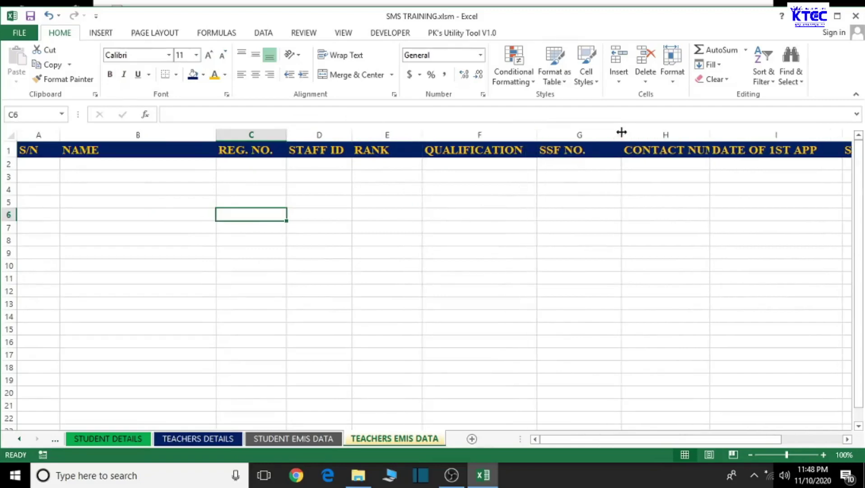
{"action": "left_click_drag", "start_coordinate": [621, 132], "coordinate": [629, 131]}
{"action": "left_click_drag", "start_coordinate": [717, 132], "coordinate": [758, 135]}
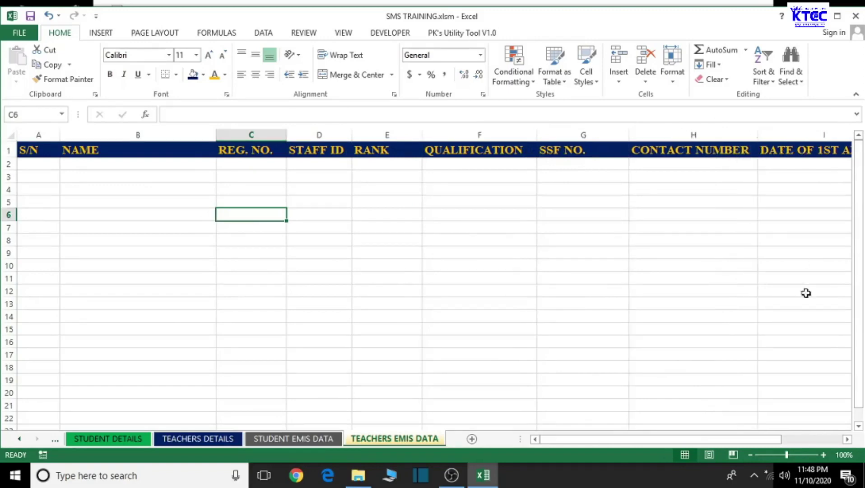
{"action": "left_click", "coordinate": [847, 440]}
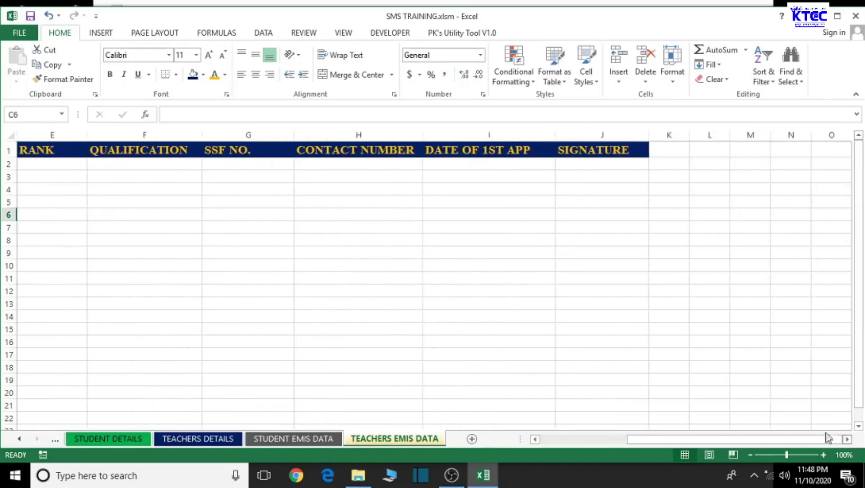
{"action": "left_click_drag", "start_coordinate": [555, 133], "coordinate": [584, 135]}
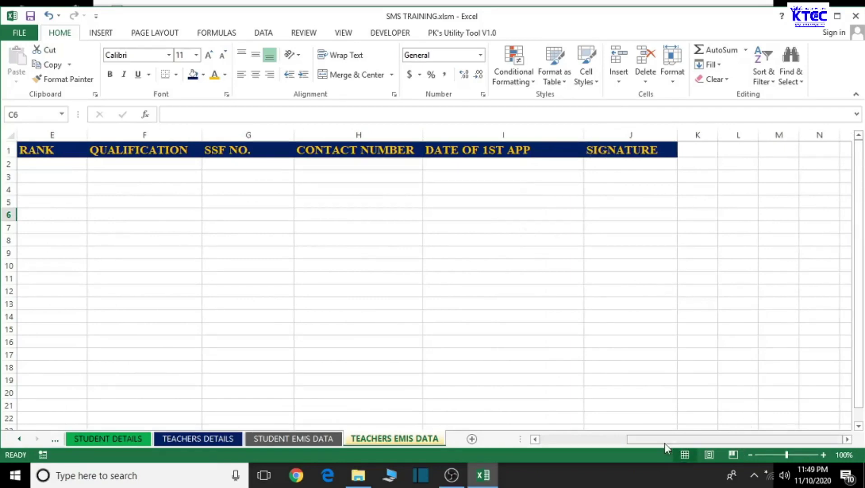
- Center the header text in A1:J1 horizontally
{"action": "left_click_drag", "start_coordinate": [665, 443], "coordinate": [537, 447]}
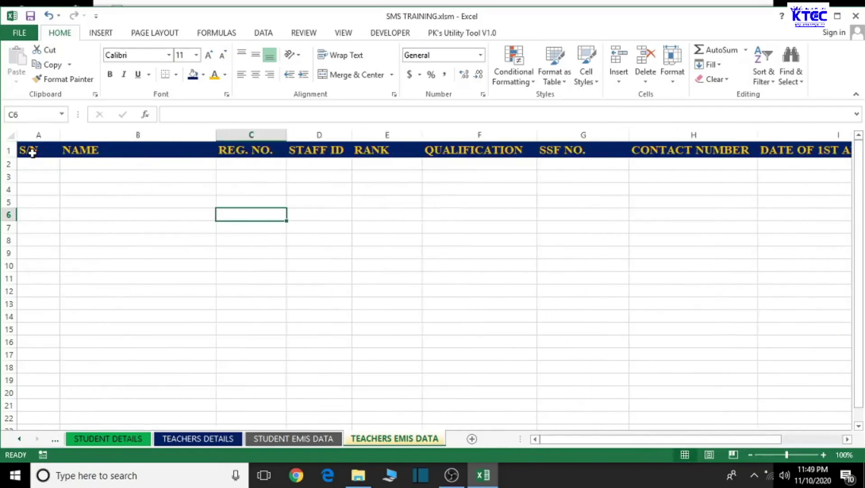
{"action": "left_click_drag", "start_coordinate": [31, 152], "coordinate": [742, 153]}
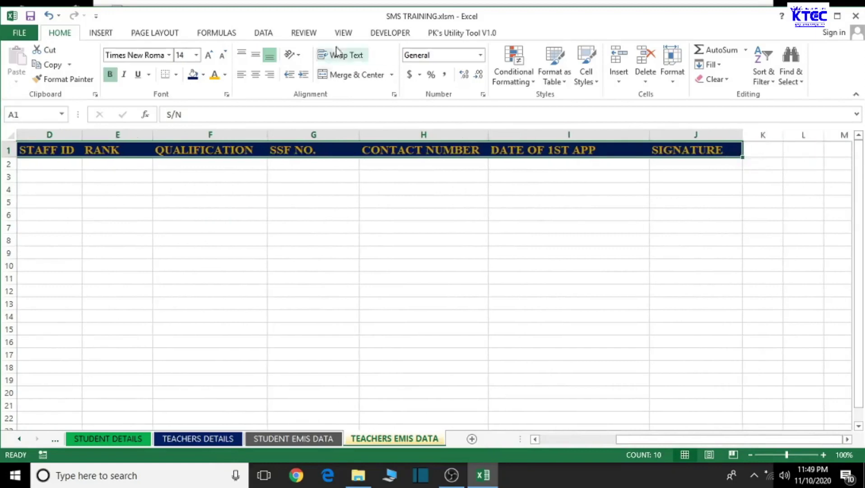
{"action": "left_click", "coordinate": [256, 76]}
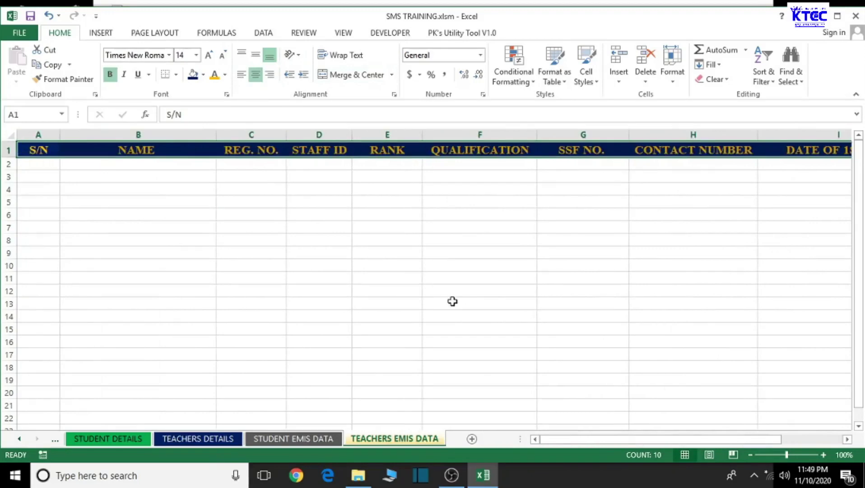
{"action": "left_click", "coordinate": [466, 277]}
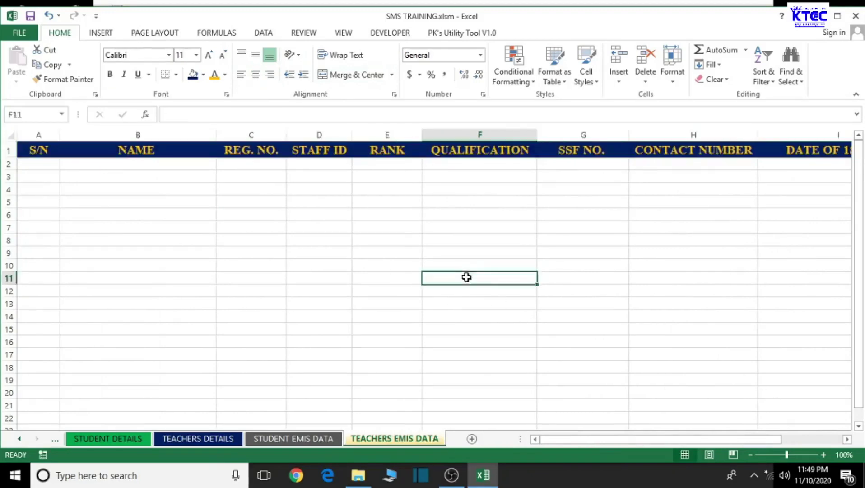
- Apply All Borders to the table range A1:J51
{"action": "left_click", "coordinate": [847, 439]}
{"action": "left_click", "coordinate": [848, 439]}
{"action": "left_click", "coordinate": [848, 438]}
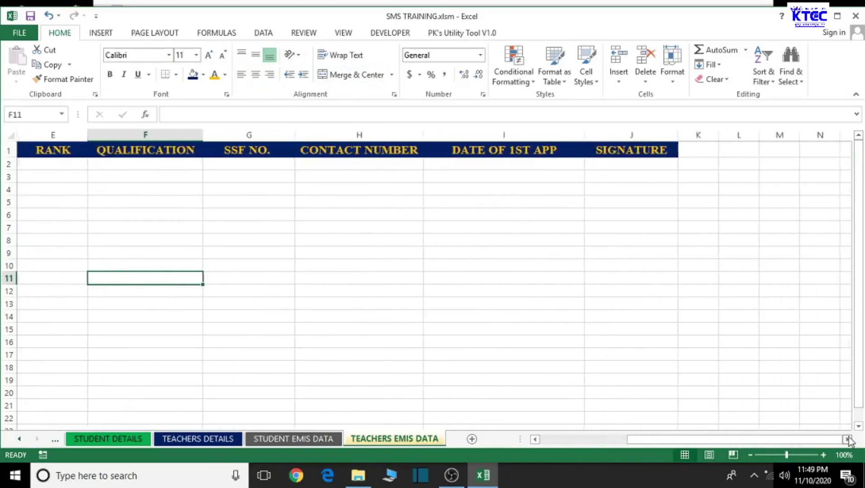
{"action": "left_click_drag", "start_coordinate": [689, 441], "coordinate": [600, 440]}
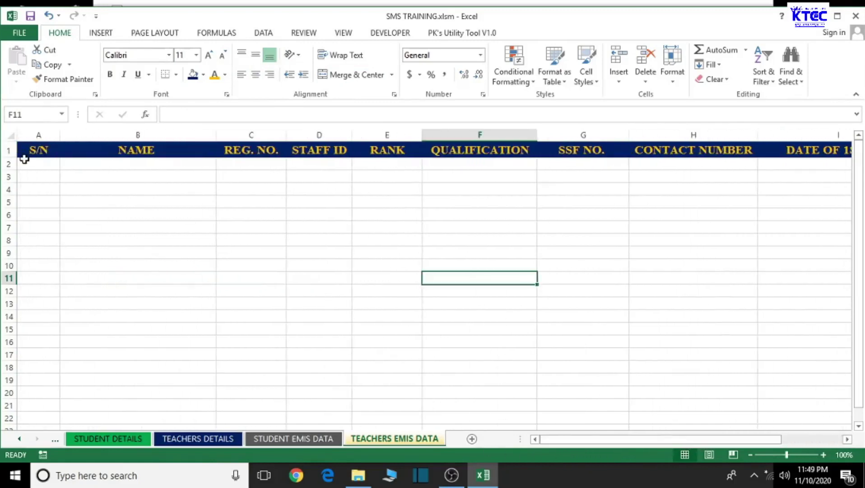
{"action": "left_click_drag", "start_coordinate": [24, 153], "coordinate": [734, 398]}
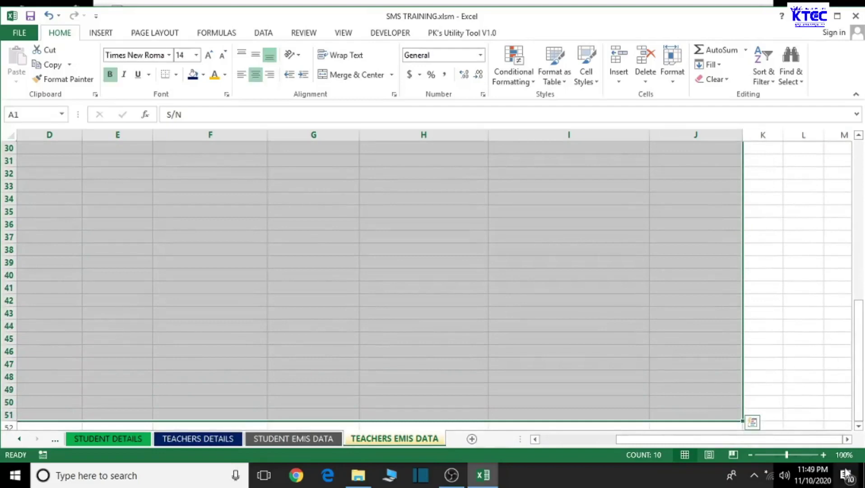
{"action": "left_click_drag", "start_coordinate": [859, 394], "coordinate": [859, 382]}
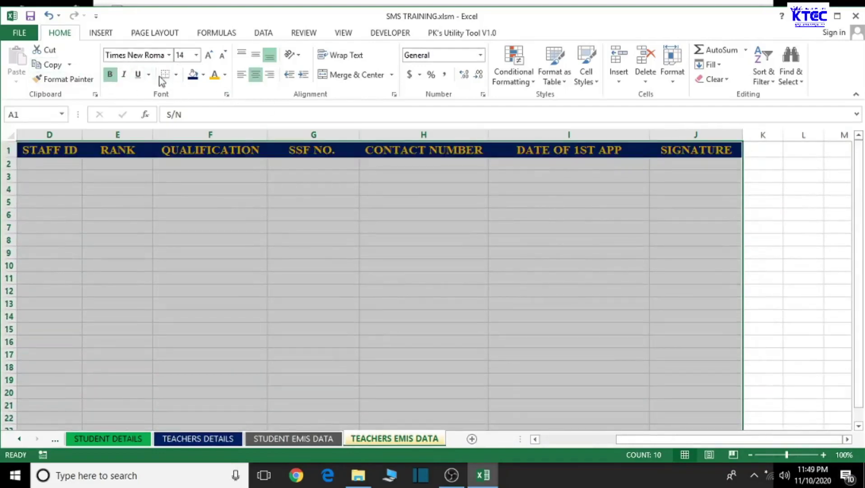
{"action": "left_click", "coordinate": [175, 75]}
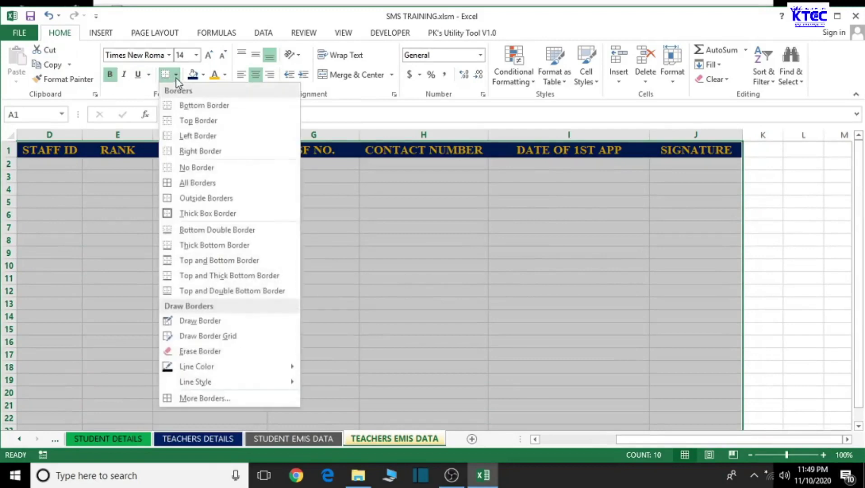
{"action": "left_click", "coordinate": [192, 184]}
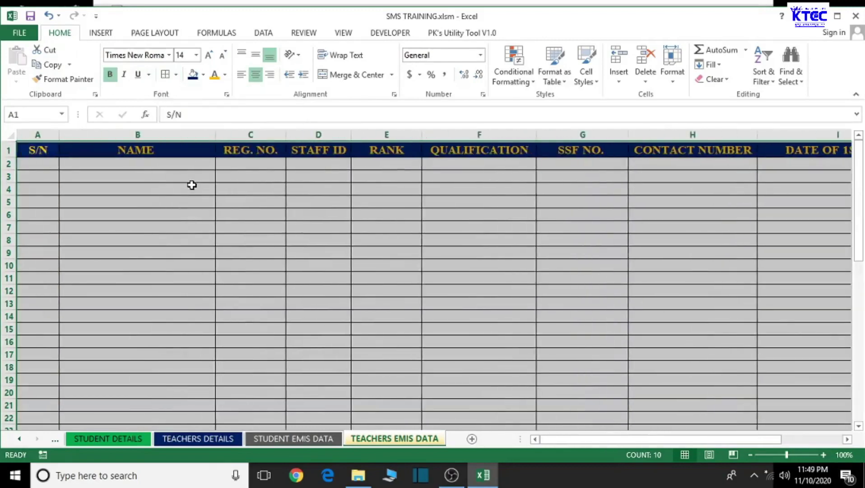
{"action": "left_click", "coordinate": [225, 76]}
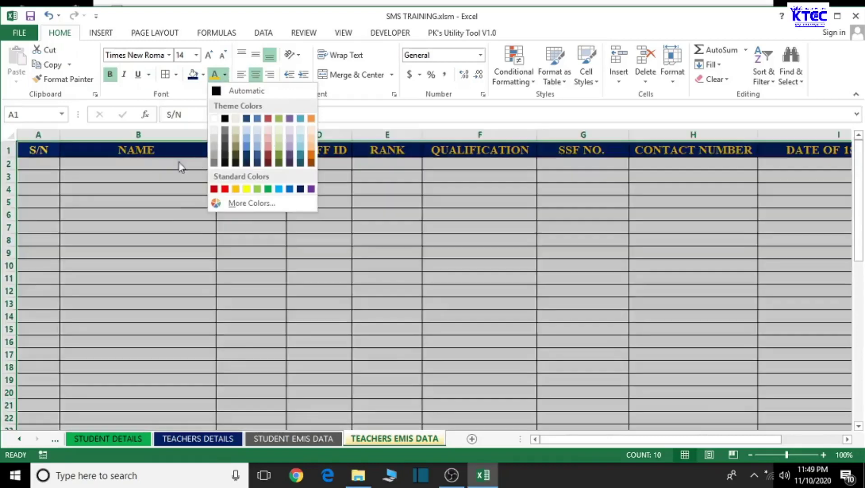
{"action": "left_click", "coordinate": [170, 214]}
{"action": "left_click", "coordinate": [198, 251]}
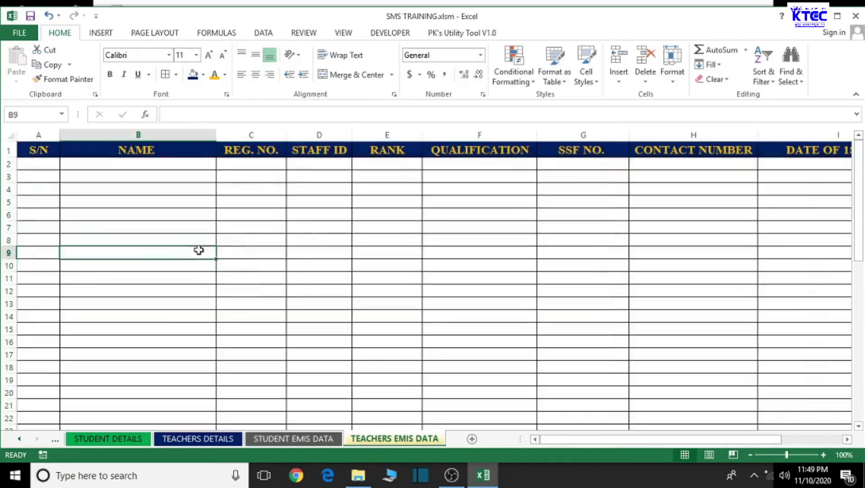
- Format the empty data cells A2:J51 as Times New Roman, size 12, centered horizontally
{"action": "left_click_drag", "start_coordinate": [36, 166], "coordinate": [731, 399]}
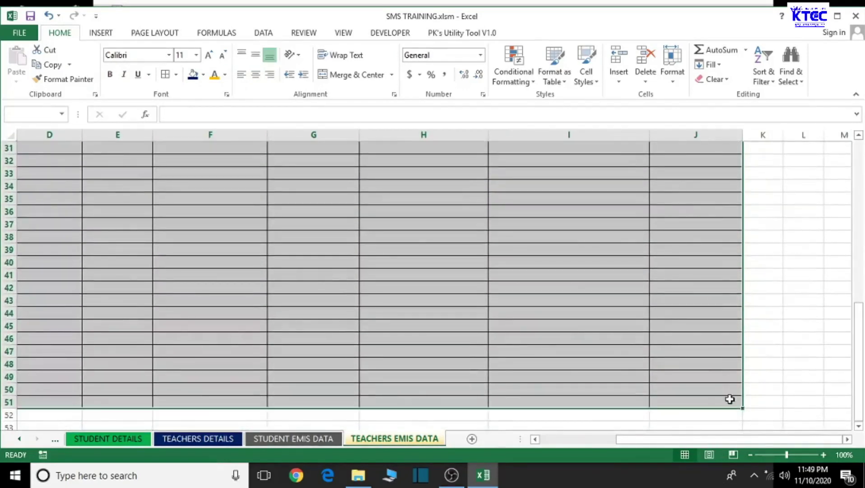
{"action": "left_click_drag", "start_coordinate": [696, 441], "coordinate": [577, 435]}
{"action": "scroll", "coordinate": [462, 268], "scroll_direction": "up", "scroll_amount": 10}
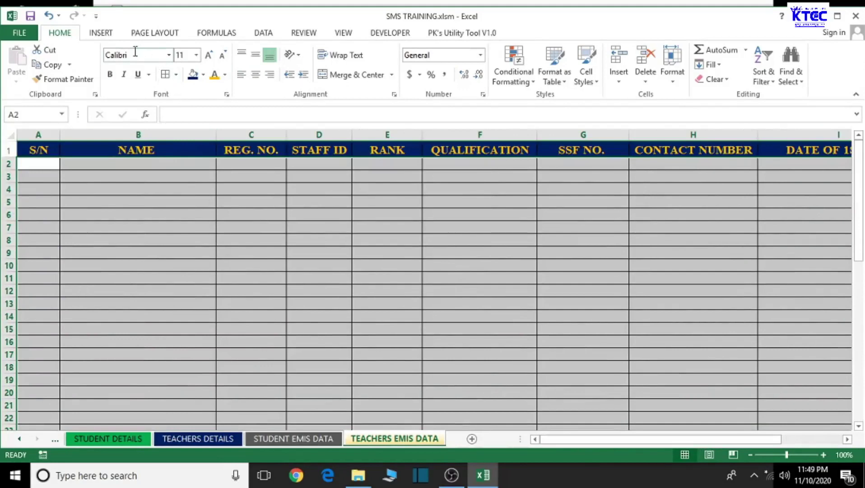
{"action": "type", "text": "Times New Roma"}
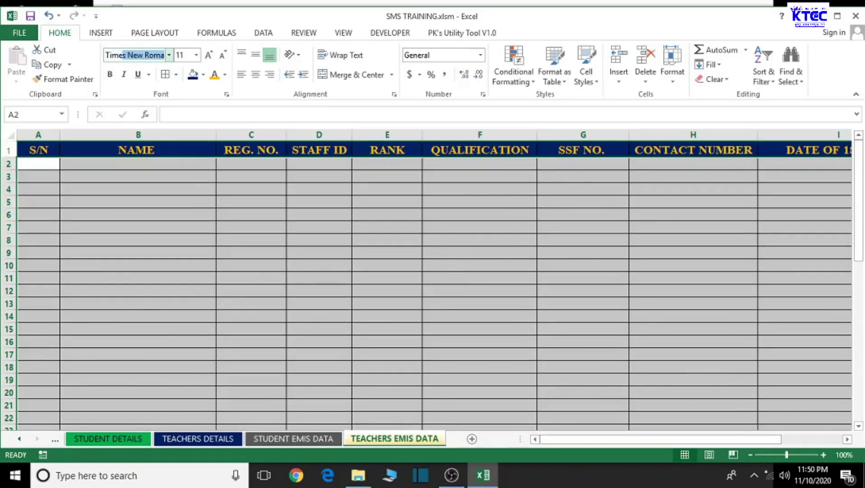
{"action": "key", "text": "Return"}
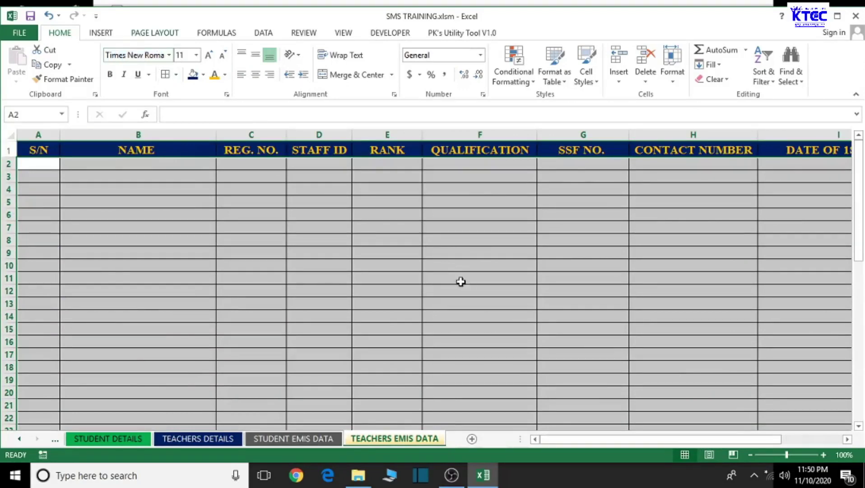
{"action": "left_click", "coordinate": [209, 55]}
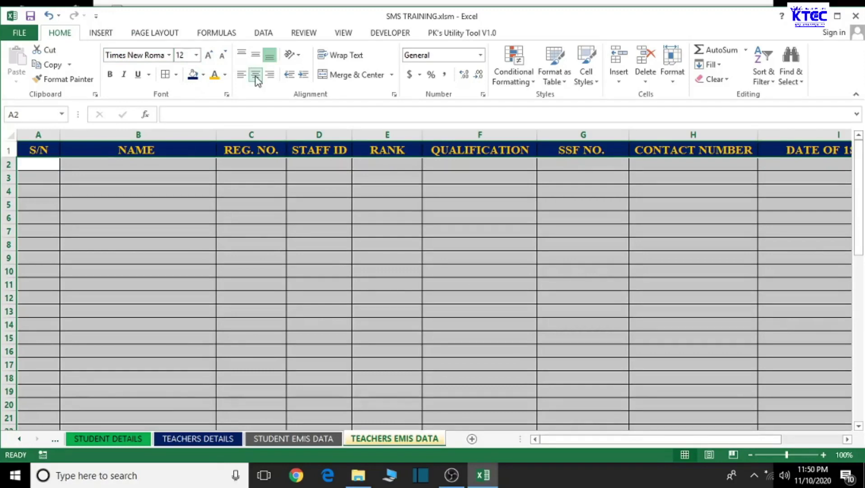
{"action": "left_click", "coordinate": [494, 246]}
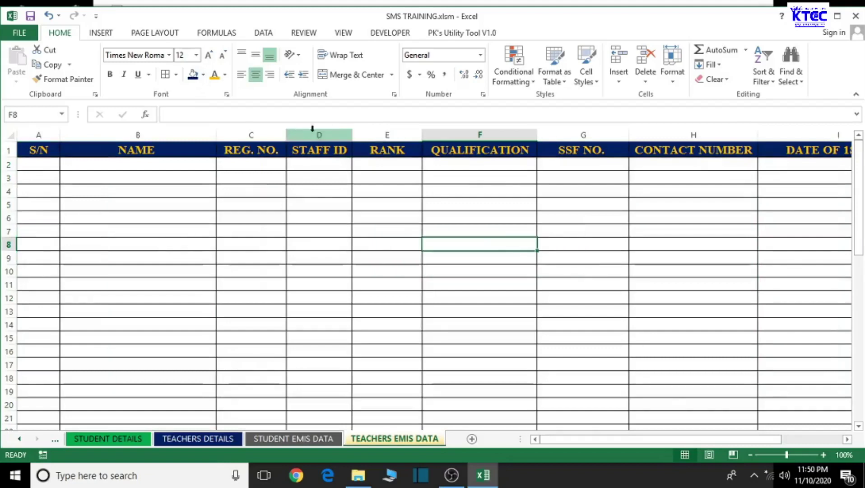
- Slightly widen columns C to G to give the REG. NO. through SSF NO. headings more room
{"action": "left_click_drag", "start_coordinate": [355, 135], "coordinate": [371, 135]}
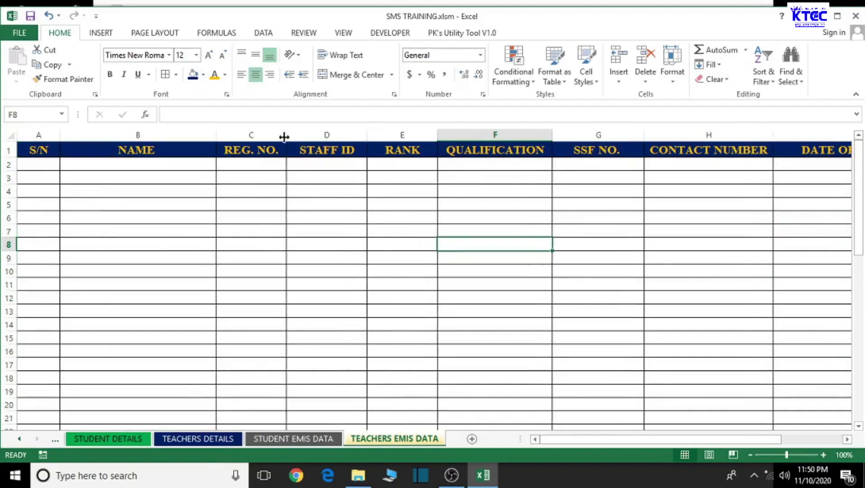
{"action": "left_click_drag", "start_coordinate": [286, 135], "coordinate": [296, 135]}
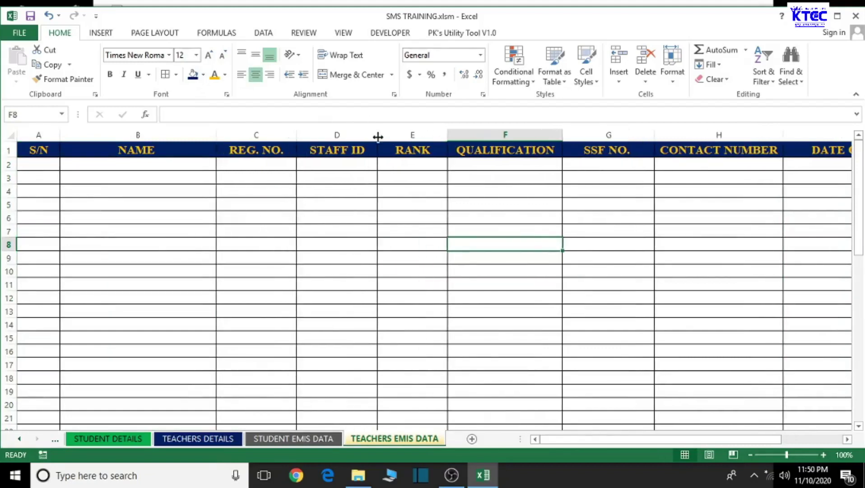
{"action": "left_click_drag", "start_coordinate": [378, 136], "coordinate": [386, 136]}
{"action": "left_click_drag", "start_coordinate": [458, 136], "coordinate": [463, 136]}
{"action": "left_click_drag", "start_coordinate": [578, 139], "coordinate": [584, 136]}
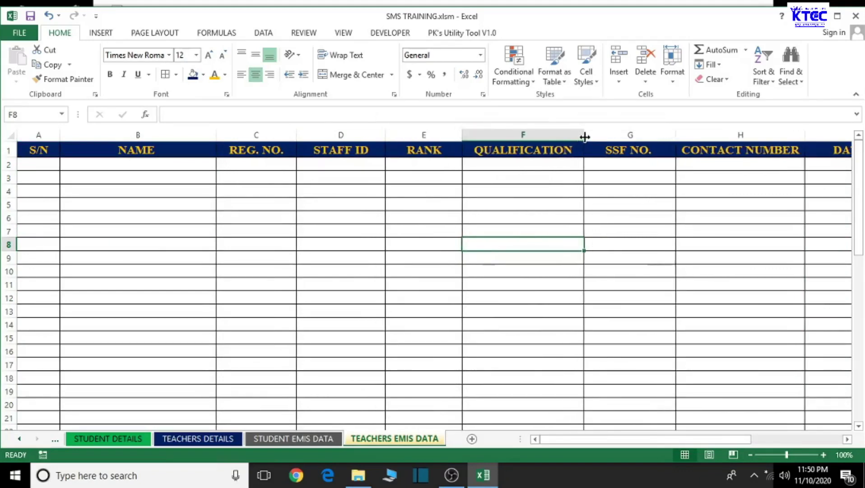
{"action": "left_click_drag", "start_coordinate": [676, 137], "coordinate": [684, 136]}
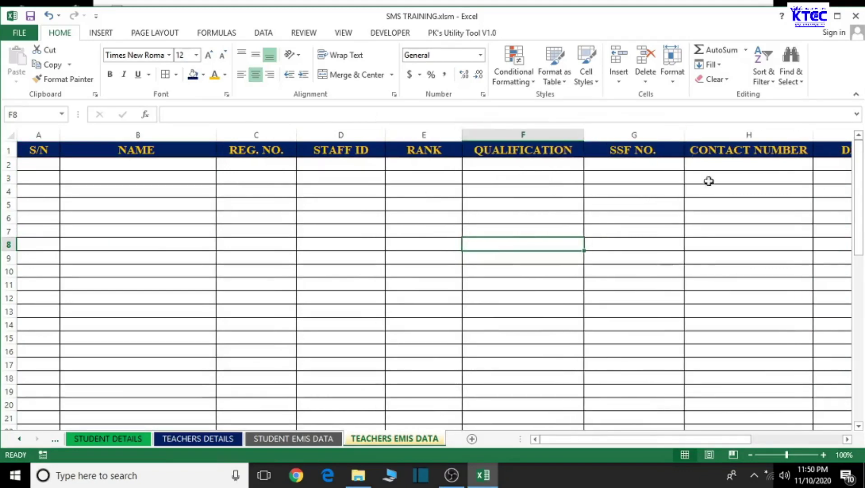
- Slightly widen columns H, I and J, which hold CONTACT NUMBER, DATE OF 1ST APP and SIGNATURE
{"action": "left_click", "coordinate": [847, 438]}
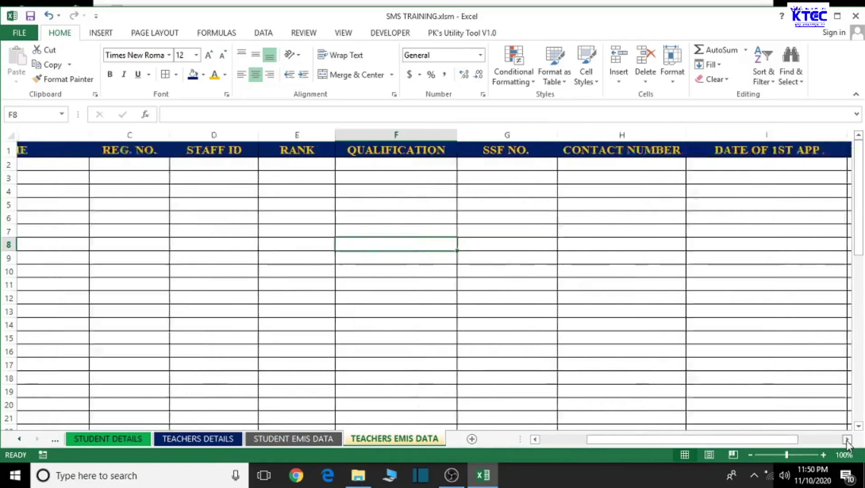
{"action": "left_click", "coordinate": [847, 438]}
{"action": "left_click", "coordinate": [847, 438]}
{"action": "left_click_drag", "start_coordinate": [533, 136], "coordinate": [543, 135]}
{"action": "left_click_drag", "start_coordinate": [705, 135], "coordinate": [712, 135]}
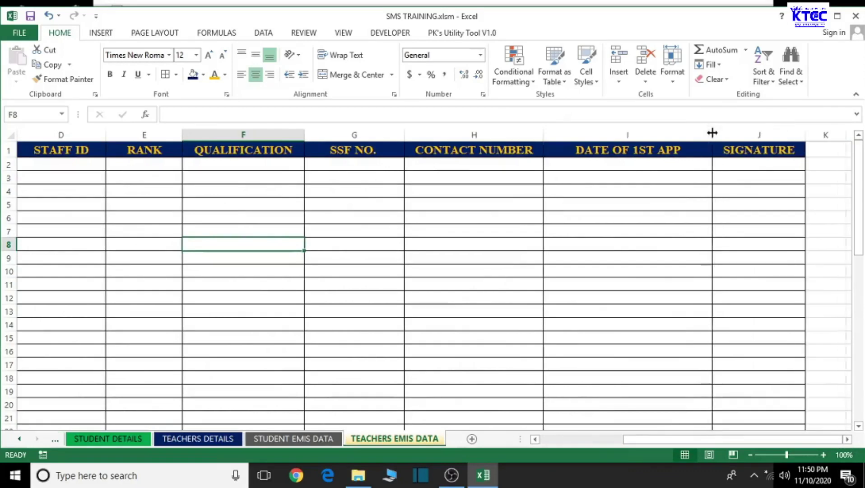
{"action": "left_click_drag", "start_coordinate": [808, 135], "coordinate": [813, 135]}
- Enter the heading MALE in cell N1, in the empty area beyond the staff table
{"action": "left_click", "coordinate": [845, 441]}
{"action": "left_click", "coordinate": [846, 442]}
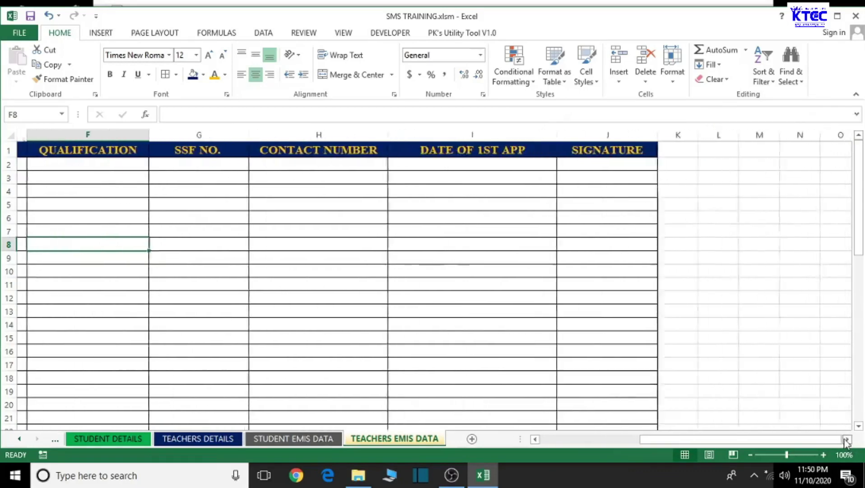
{"action": "left_click", "coordinate": [846, 442]}
{"action": "left_click", "coordinate": [846, 442]}
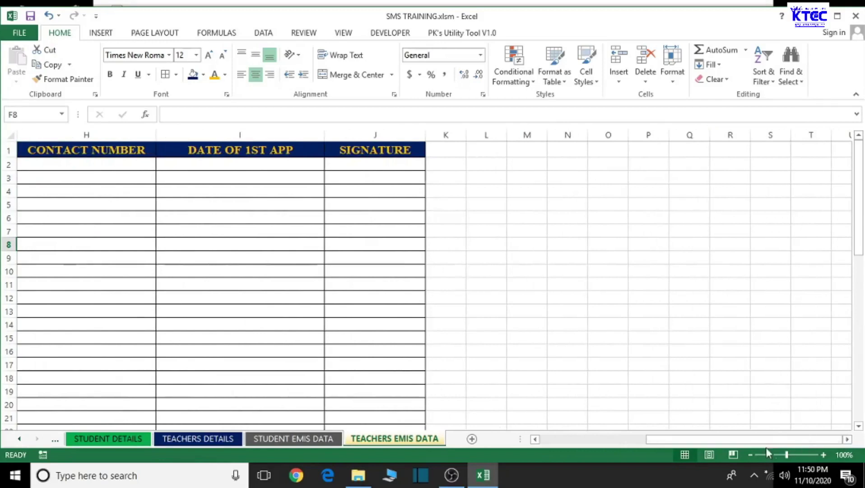
{"action": "left_click_drag", "start_coordinate": [746, 440], "coordinate": [763, 423]}
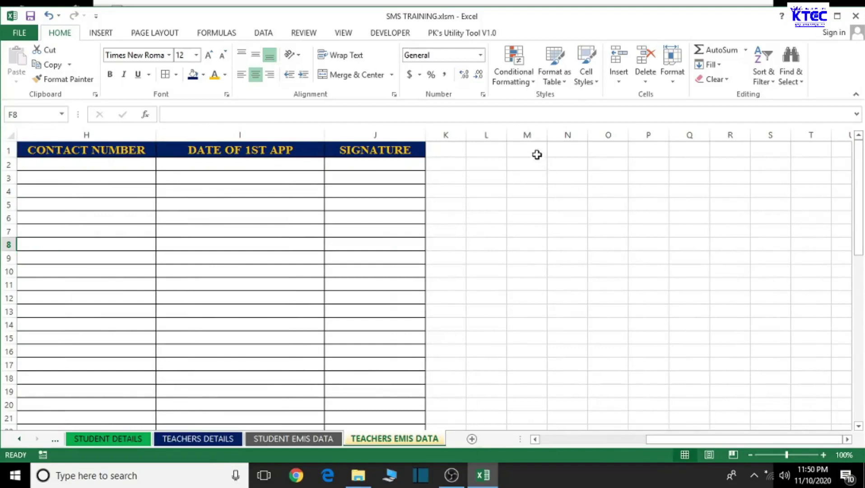
{"action": "left_click", "coordinate": [566, 154]}
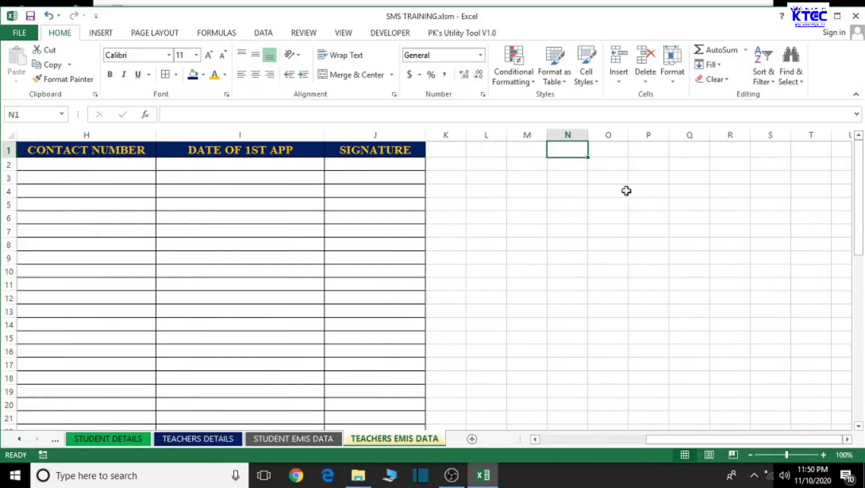
{"action": "type", "text": "S"}
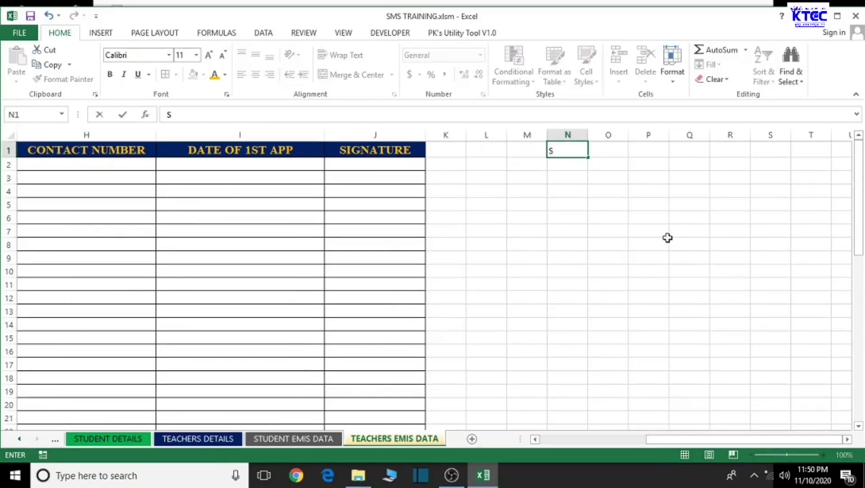
{"action": "type", "text": "MALE"}
{"action": "left_click", "coordinate": [666, 241]}
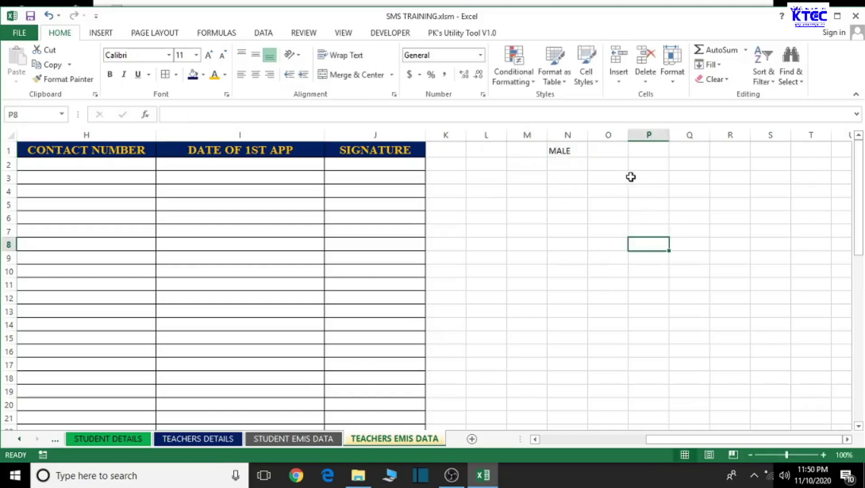
- Enter the headings FEMALE in O1 and TOTAL in P1
{"action": "left_click", "coordinate": [605, 151]}
{"action": "type", "text": "FEMALE"}
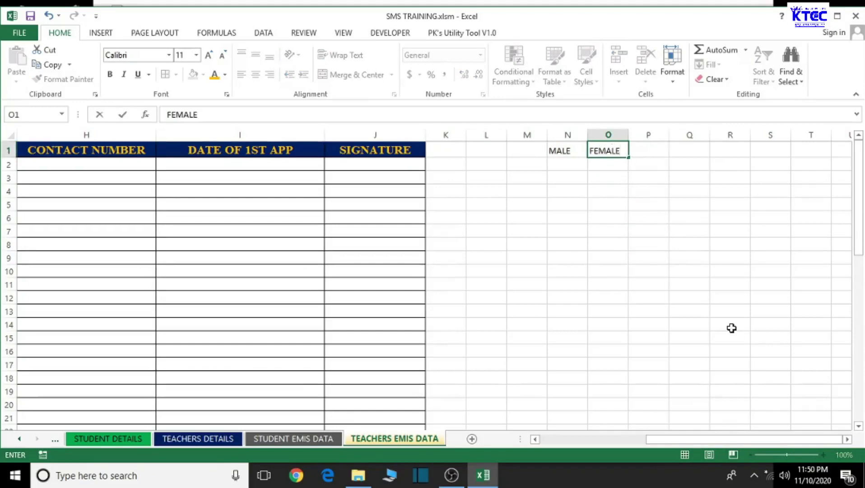
{"action": "left_click", "coordinate": [731, 328]}
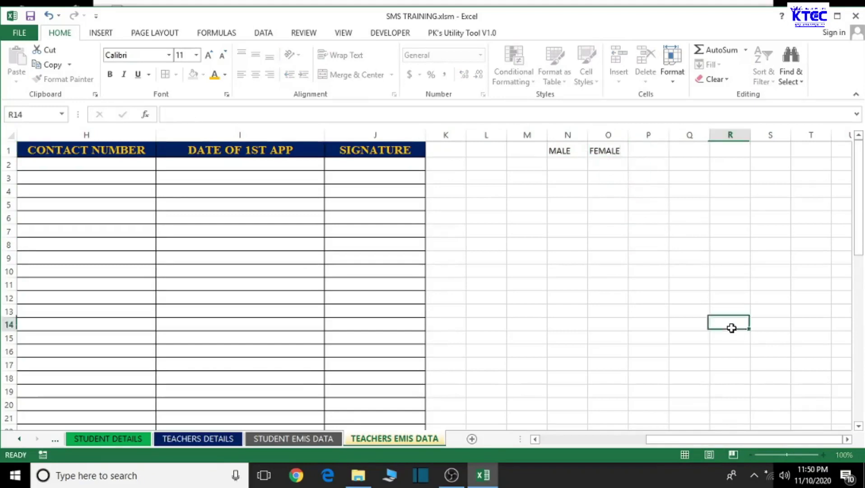
{"action": "left_click", "coordinate": [648, 201]}
{"action": "left_click", "coordinate": [639, 150]}
{"action": "type", "text": "TOTAL"}
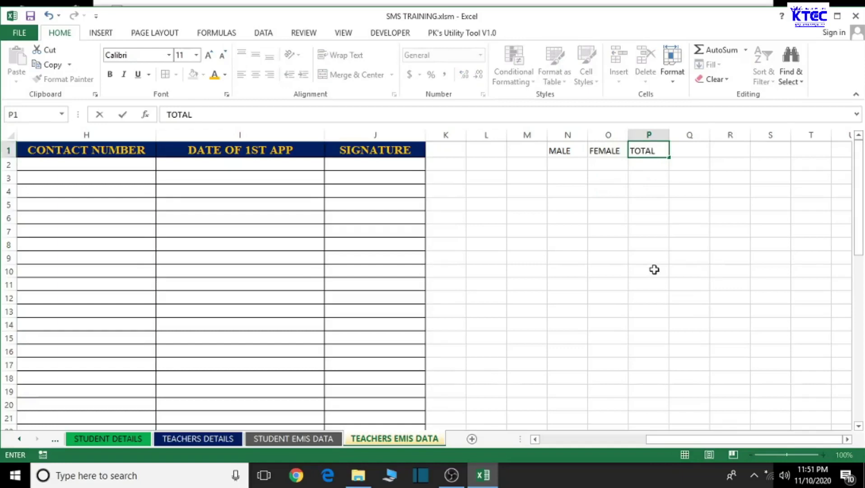
{"action": "left_click", "coordinate": [654, 269]}
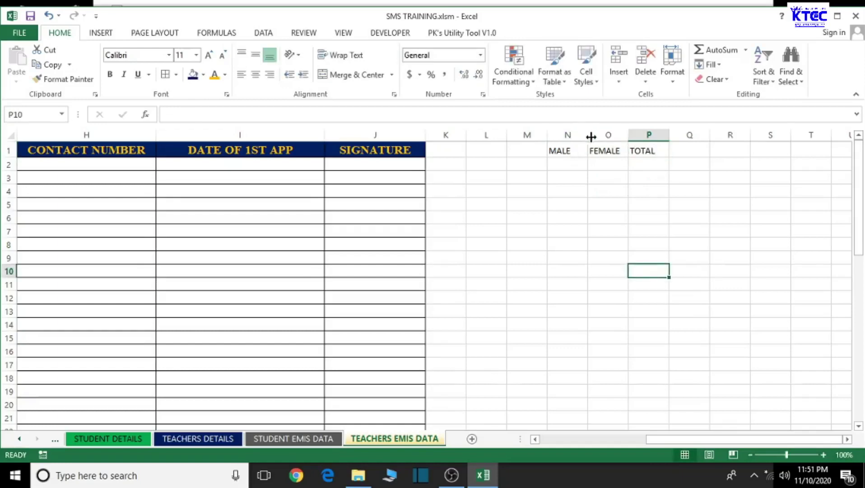
- Widen columns N to P and give the MALE, FEMALE and TOTAL headings a dark blue fill with white text
{"action": "left_click_drag", "start_coordinate": [587, 135], "coordinate": [735, 135]}
{"action": "left_click_drag", "start_coordinate": [565, 152], "coordinate": [700, 149]}
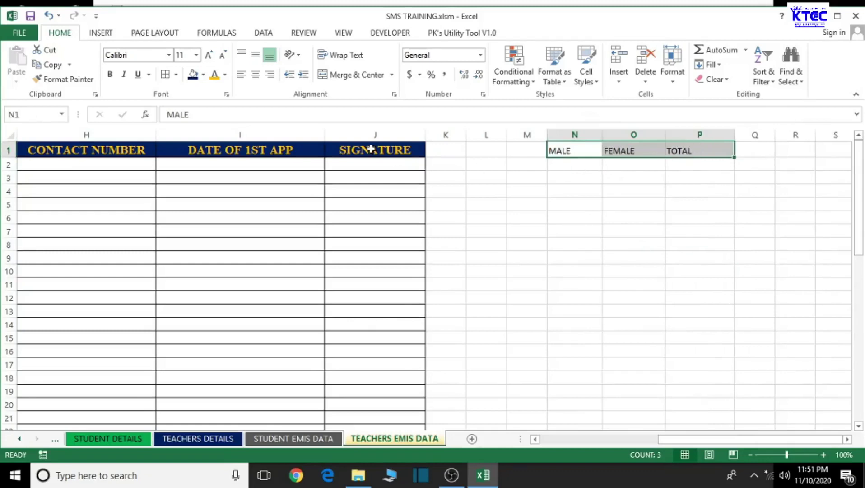
{"action": "left_click", "coordinate": [194, 76]}
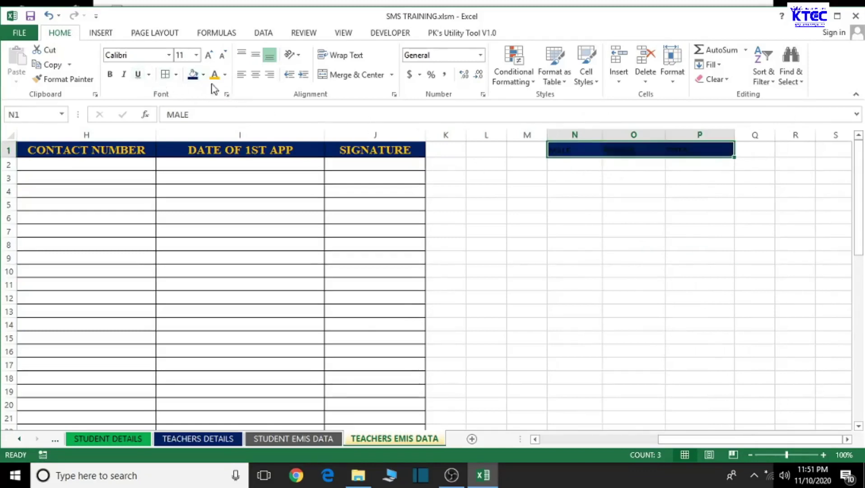
{"action": "left_click", "coordinate": [224, 74]}
{"action": "left_click", "coordinate": [215, 119]}
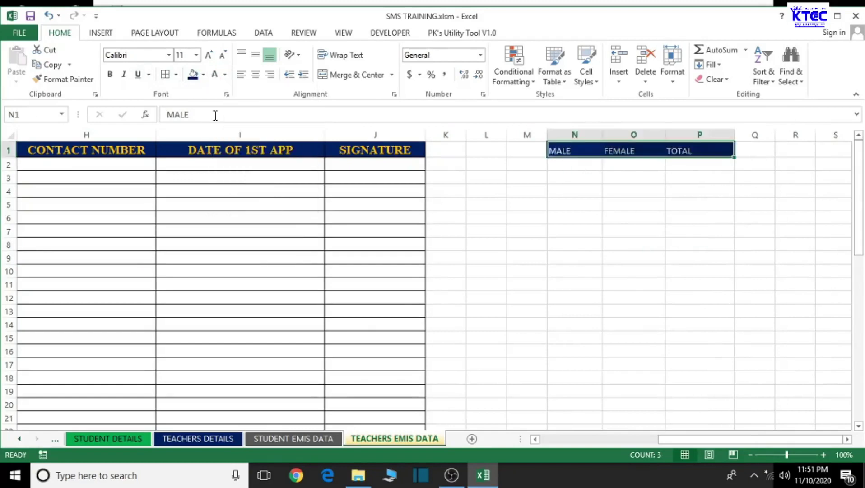
- Make the headings in N1:P1 bold, set their font to Times New Roman and centre them
{"action": "left_click", "coordinate": [110, 74]}
{"action": "left_click", "coordinate": [138, 55]}
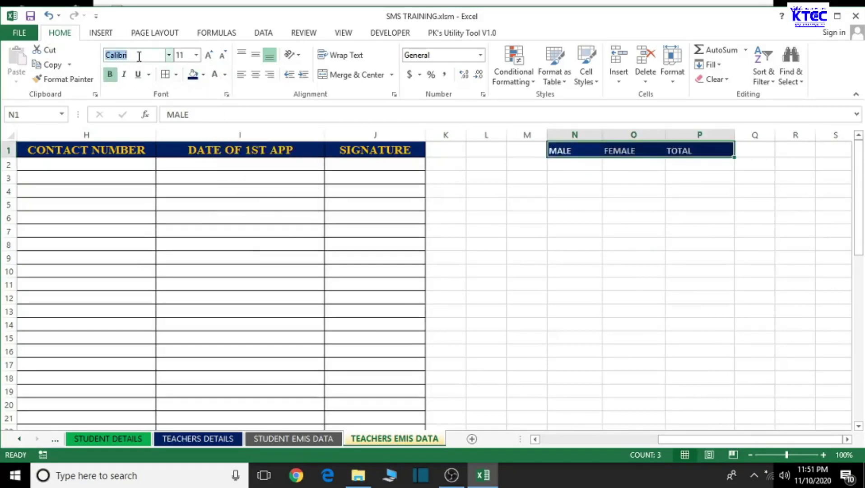
{"action": "type", "text": "Times New Roma"}
{"action": "key", "text": "Return"}
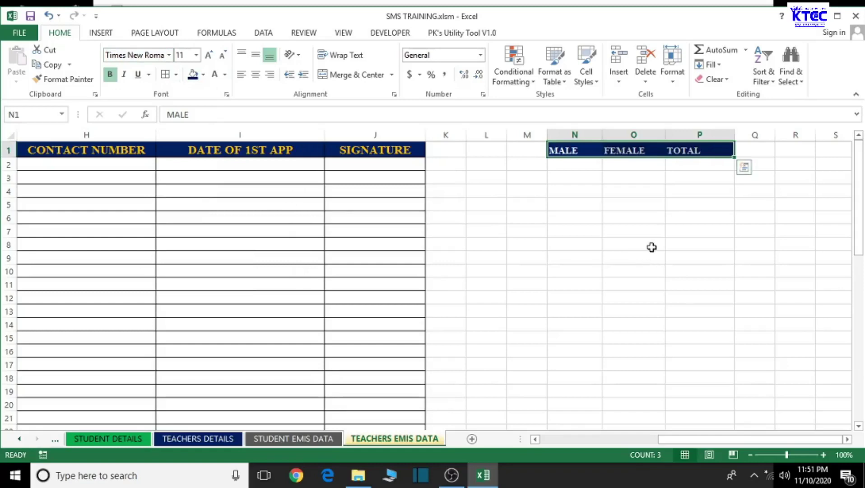
{"action": "left_click", "coordinate": [255, 76]}
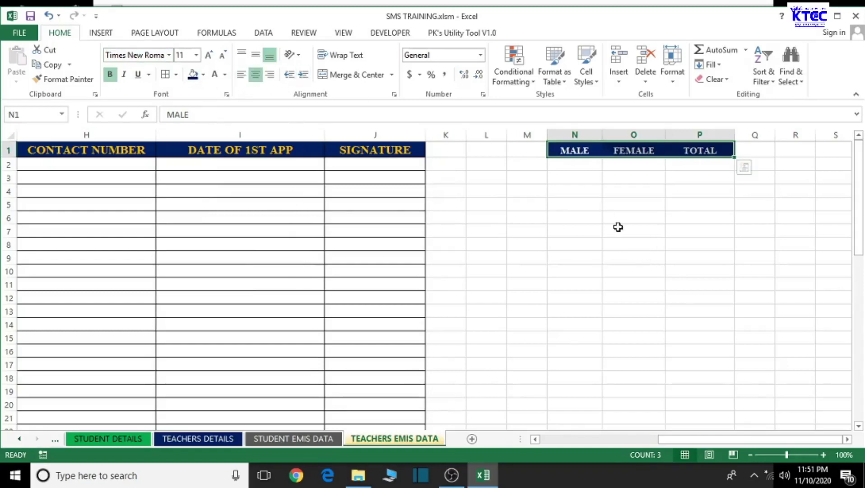
{"action": "left_click", "coordinate": [618, 229]}
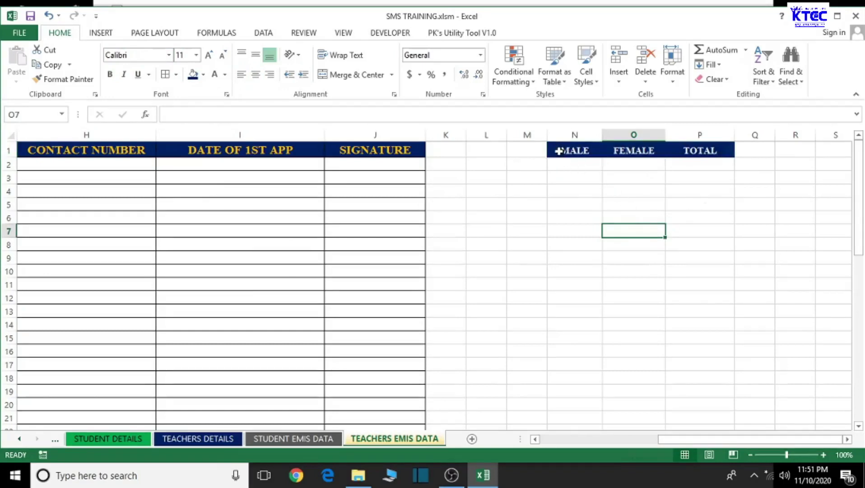
- Apply all borders to the summary table range N1:P3
{"action": "left_click_drag", "start_coordinate": [559, 151], "coordinate": [714, 182]}
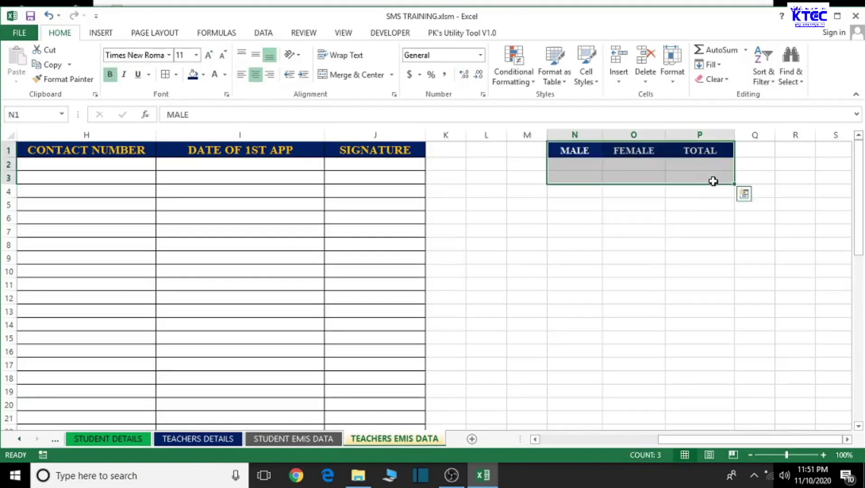
{"action": "left_click", "coordinate": [165, 76]}
{"action": "left_click", "coordinate": [663, 236]}
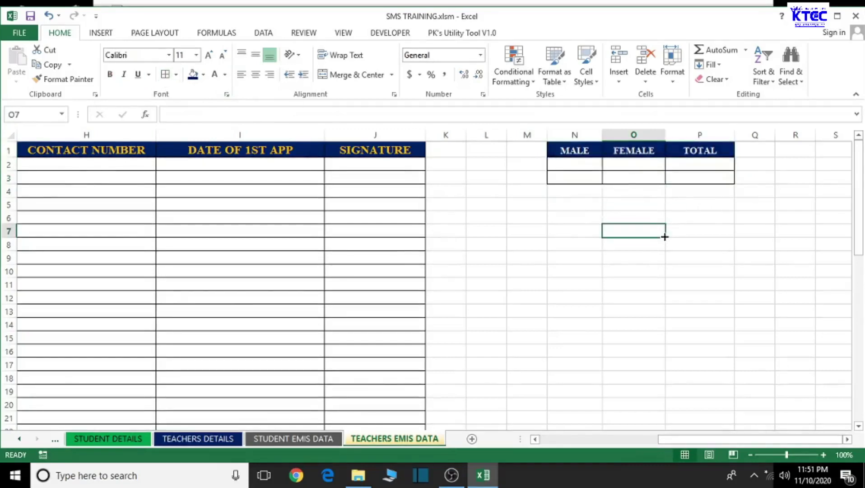
- Format the empty summary cells N2:P3 as Times New Roman, size 12, centred
{"action": "left_click_drag", "start_coordinate": [580, 167], "coordinate": [694, 178]}
{"action": "left_click", "coordinate": [142, 57]}
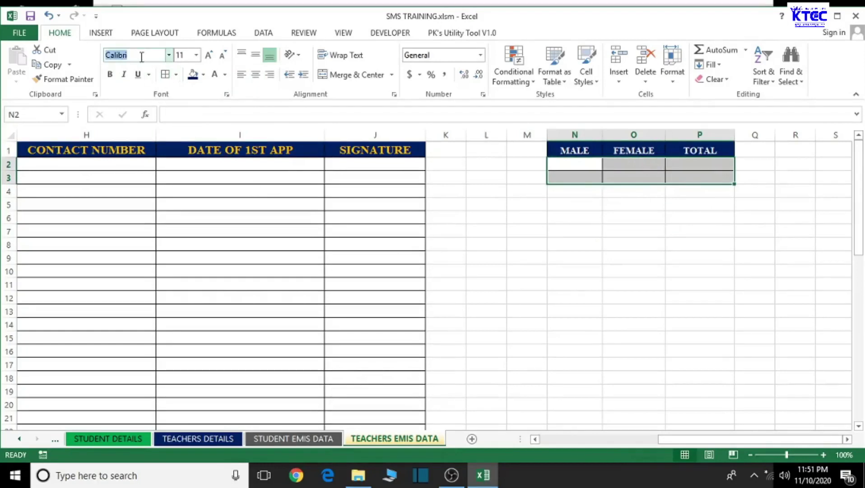
{"action": "type", "text": "Time"}
{"action": "key", "text": "Return"}
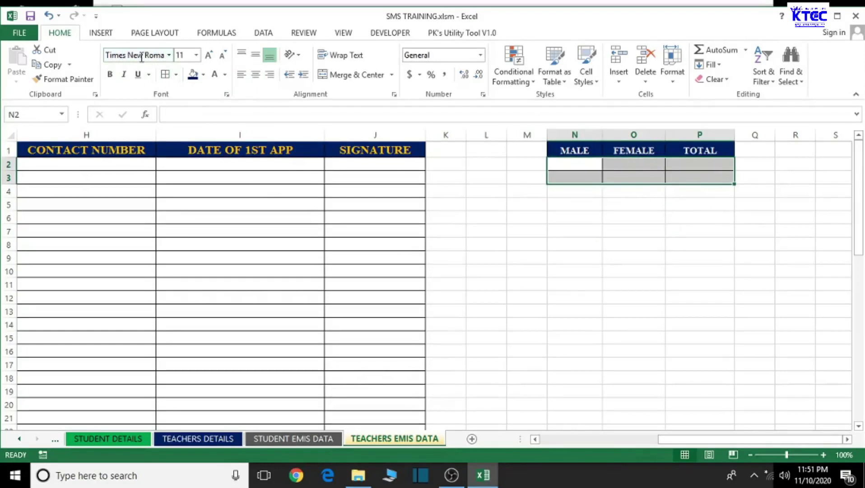
{"action": "left_click", "coordinate": [196, 55]}
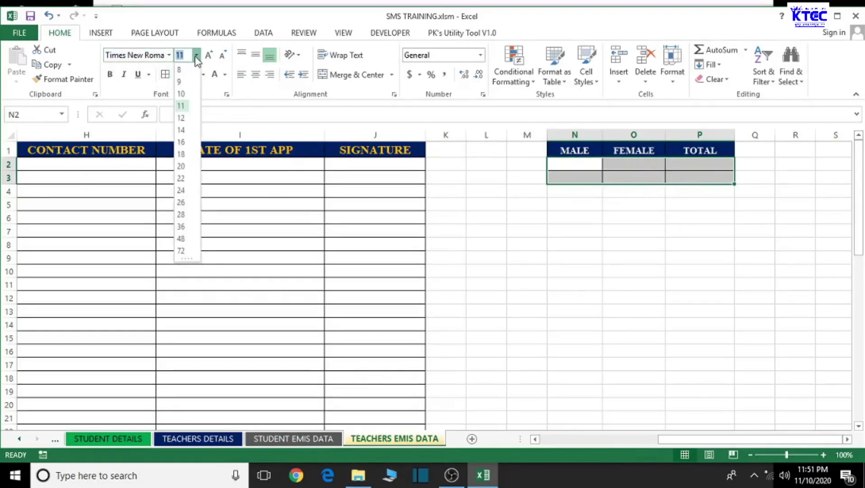
{"action": "left_click", "coordinate": [211, 56]}
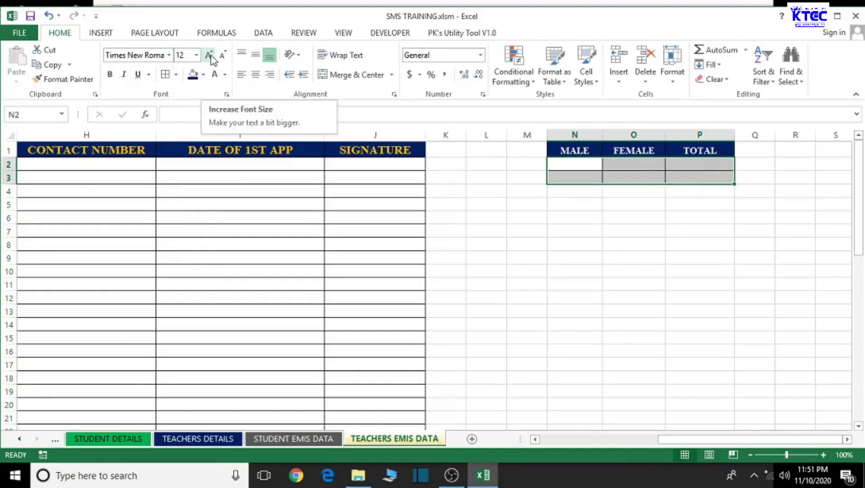
{"action": "left_click", "coordinate": [600, 288]}
{"action": "left_click", "coordinate": [635, 169]}
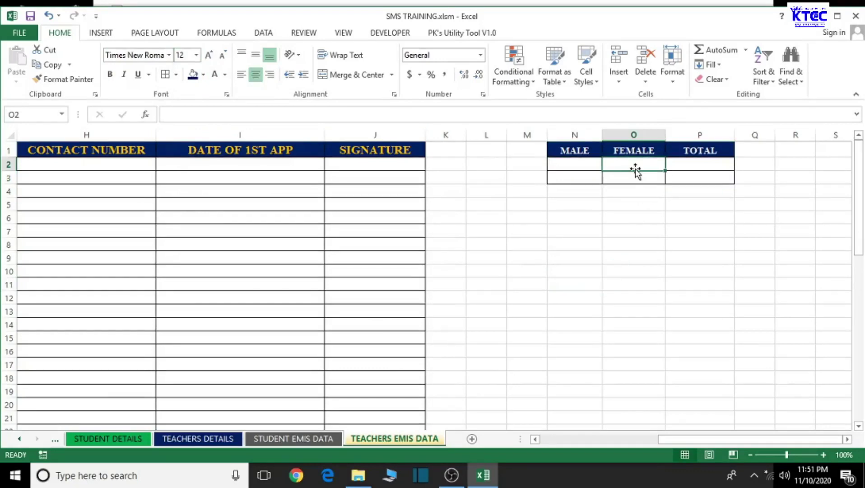
{"action": "type", "text": "Q"}
{"action": "key", "text": "BackSpace"}
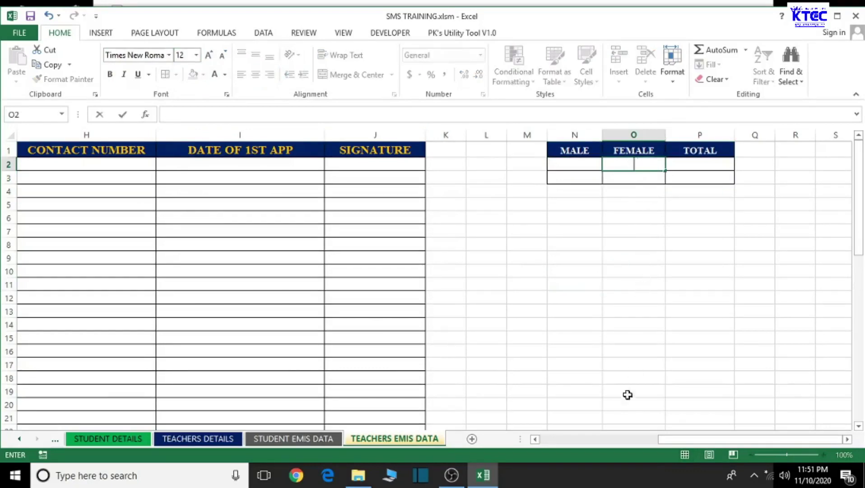
{"action": "left_click", "coordinate": [627, 400]}
- Make the summary cells N2:P3 bold
{"action": "mouse_move", "coordinate": [574, 167]}
{"action": "left_mouse_down"}
{"action": "mouse_move", "coordinate": [654, 167]}
{"action": "mouse_move", "coordinate": [684, 179]}
{"action": "mouse_move", "coordinate": [666, 179]}
{"action": "left_mouse_up"}
{"action": "left_click", "coordinate": [115, 78]}
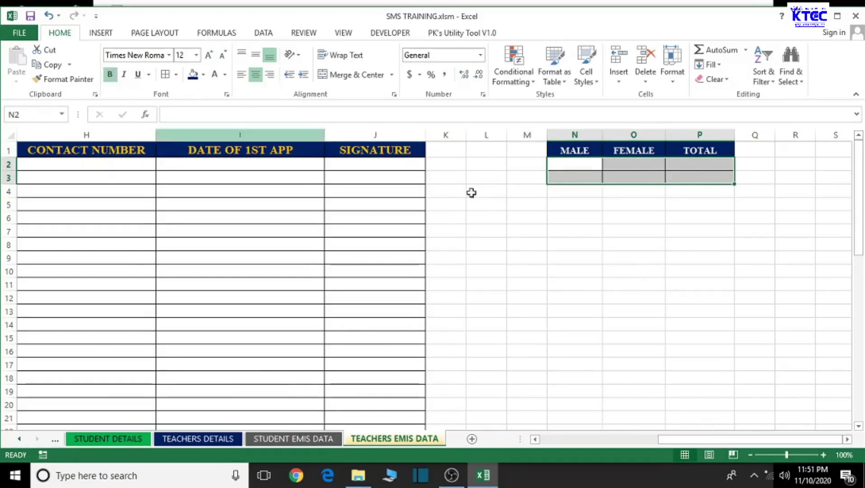
{"action": "left_click", "coordinate": [589, 226]}
- Make all the body rows of the staff table in columns A to J, from row 2 down, bold
{"action": "left_click_drag", "start_coordinate": [668, 440], "coordinate": [494, 464]}
{"action": "mouse_move", "coordinate": [33, 166]}
{"action": "left_mouse_down"}
{"action": "mouse_move", "coordinate": [807, 382]}
{"action": "mouse_move", "coordinate": [845, 409]}
{"action": "mouse_move", "coordinate": [815, 387]}
{"action": "mouse_move", "coordinate": [730, 359]}
{"action": "mouse_move", "coordinate": [624, 359]}
{"action": "mouse_move", "coordinate": [676, 370]}
{"action": "mouse_move", "coordinate": [670, 448]}
{"action": "mouse_move", "coordinate": [666, 407]}
{"action": "left_mouse_up"}
{"action": "scroll", "coordinate": [537, 335], "scroll_direction": "up", "scroll_amount": 10}
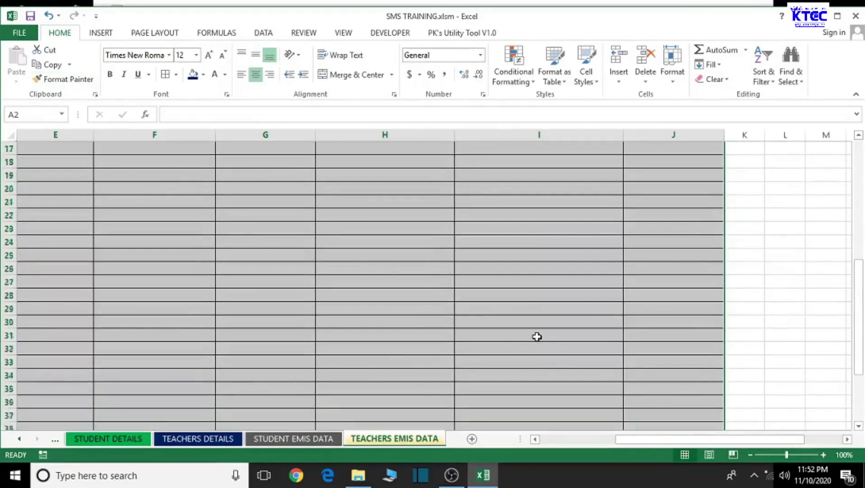
{"action": "left_click", "coordinate": [109, 74]}
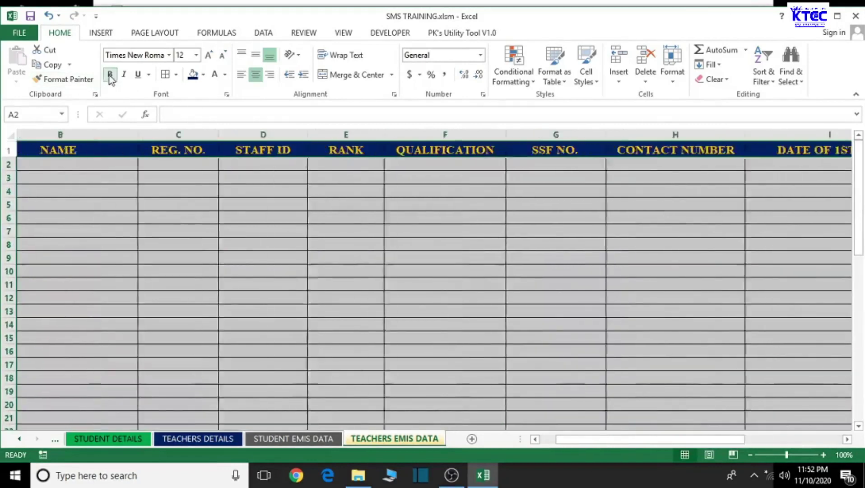
{"action": "left_click", "coordinate": [381, 296]}
{"action": "left_click", "coordinate": [264, 181]}
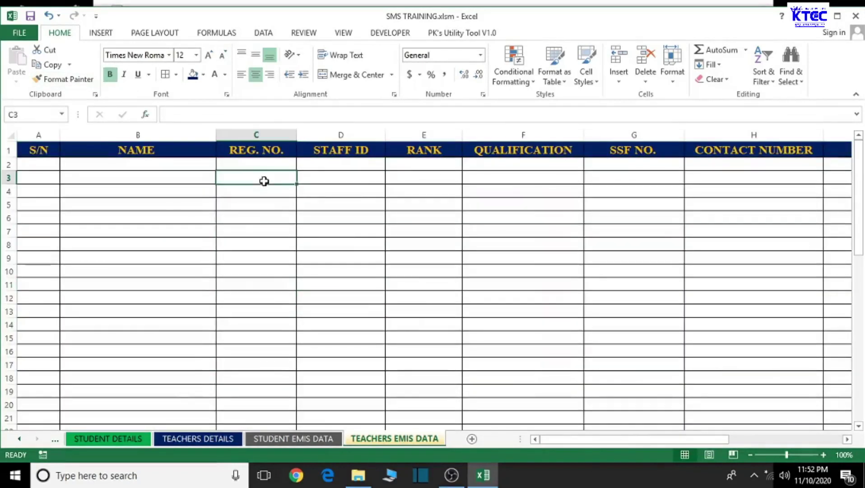
{"action": "type", "text": "WWW"}
{"action": "key", "text": "BackSpace"}
{"action": "key", "text": "BackSpace"}
{"action": "key", "text": "BackSpace"}
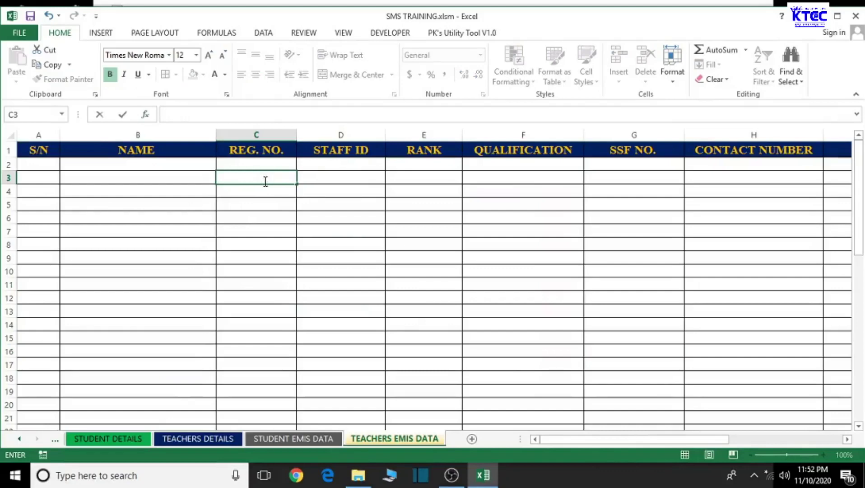
{"action": "left_click", "coordinate": [287, 278]}
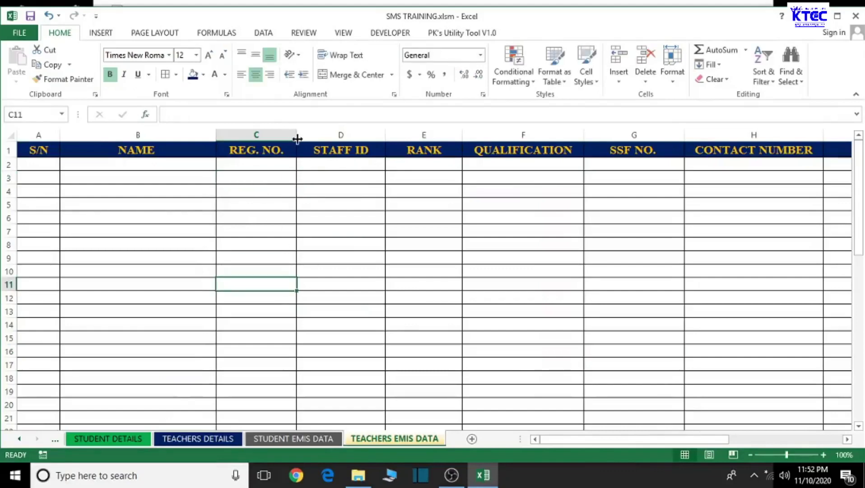
- Slightly widen columns C to H, from REG. NO. through CONTACT NUMBER
{"action": "left_click_drag", "start_coordinate": [297, 138], "coordinate": [311, 139]}
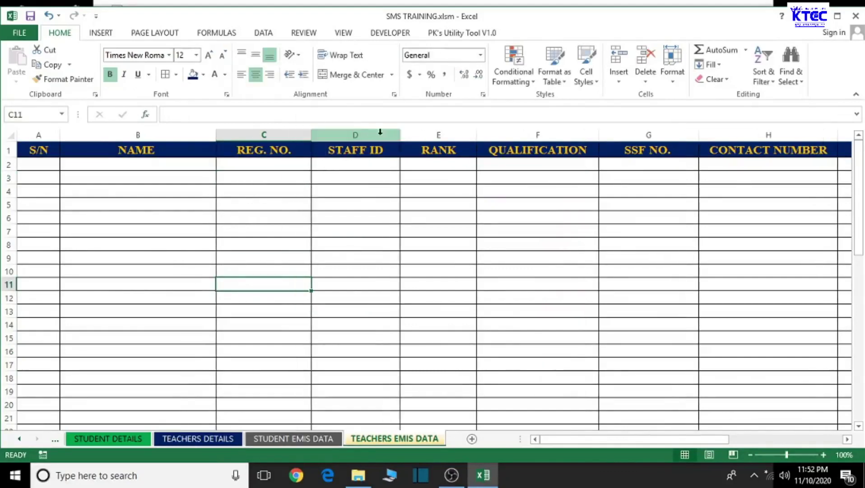
{"action": "left_click_drag", "start_coordinate": [400, 134], "coordinate": [412, 134]}
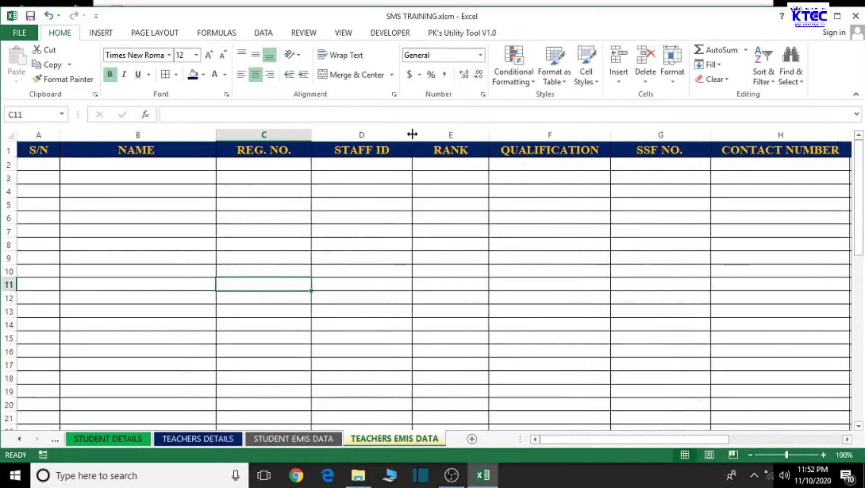
{"action": "left_click_drag", "start_coordinate": [486, 135], "coordinate": [504, 132]}
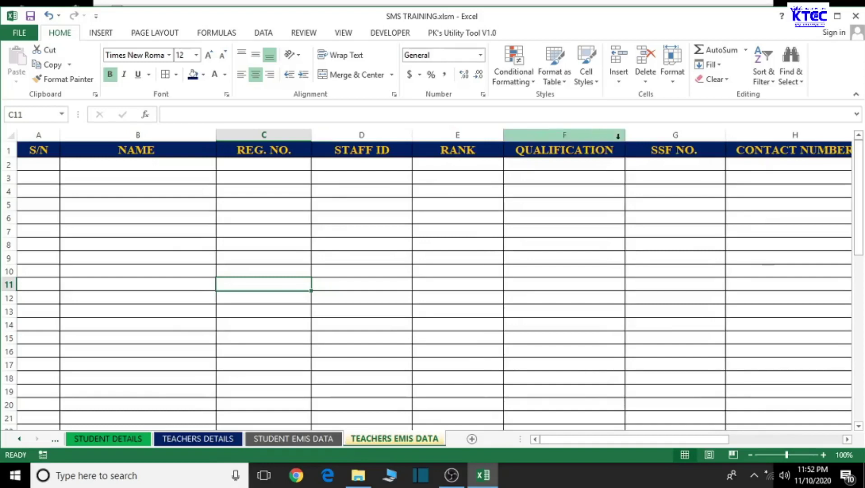
{"action": "left_click_drag", "start_coordinate": [624, 134], "coordinate": [637, 135]}
{"action": "left_click_drag", "start_coordinate": [738, 134], "coordinate": [748, 134]}
{"action": "scroll", "coordinate": [678, 292], "scroll_direction": "right", "scroll_amount": 4}
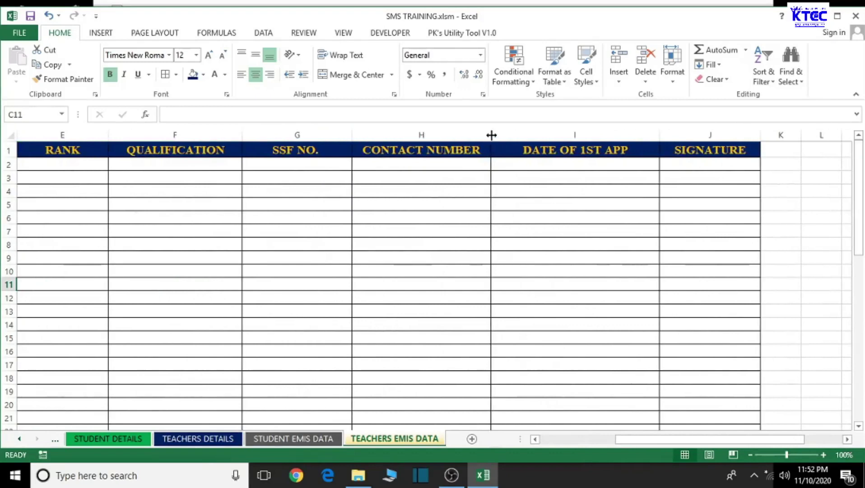
{"action": "left_click_drag", "start_coordinate": [491, 135], "coordinate": [497, 135]}
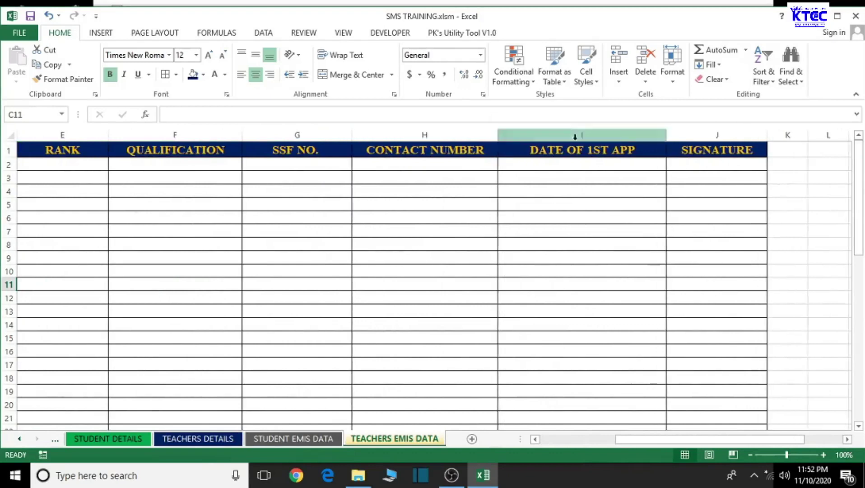
- Copy the staff table's header row A1:J1 and paste it at U1, beyond the summary table
{"action": "left_click", "coordinate": [849, 440]}
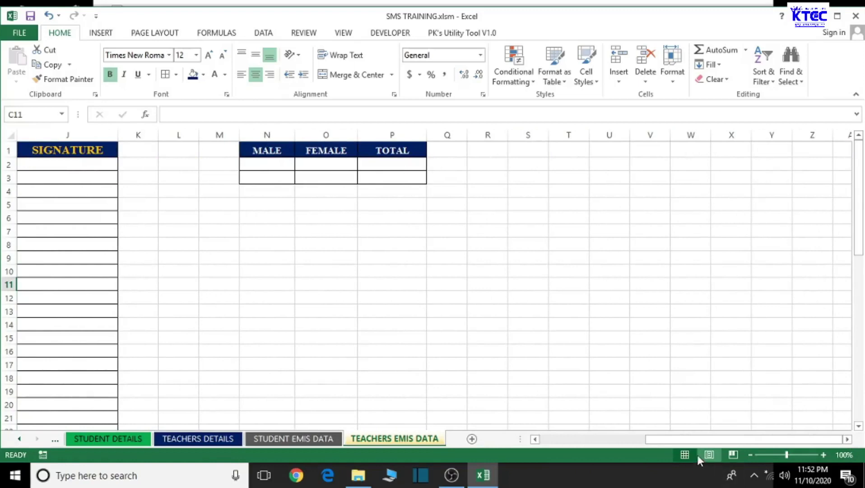
{"action": "left_click_drag", "start_coordinate": [674, 441], "coordinate": [560, 445]}
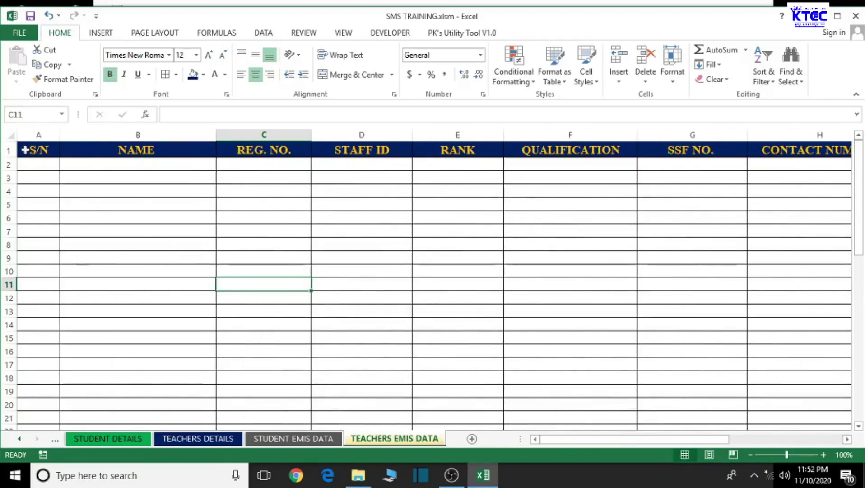
{"action": "left_click_drag", "start_coordinate": [25, 149], "coordinate": [752, 147]}
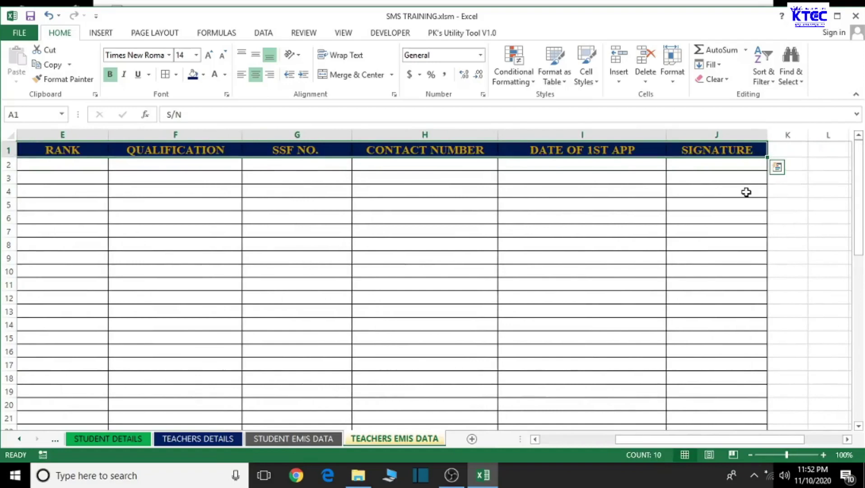
{"action": "key", "text": "ctrl+c"}
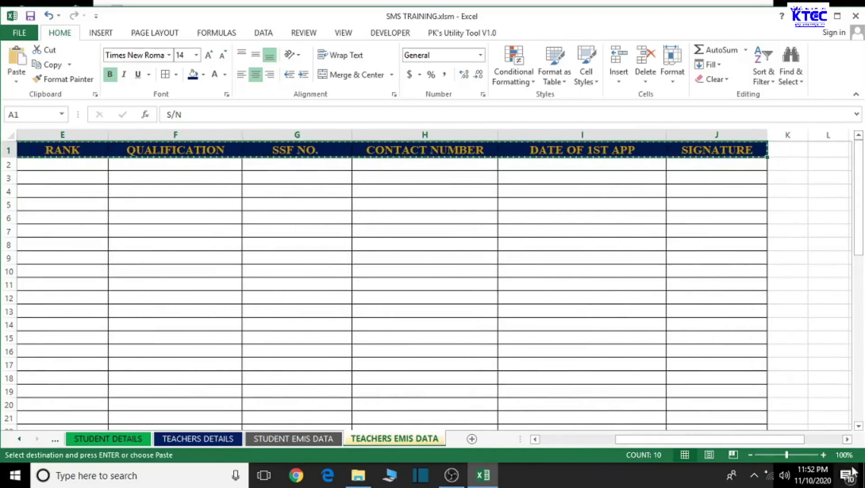
{"action": "left_click", "coordinate": [848, 439]}
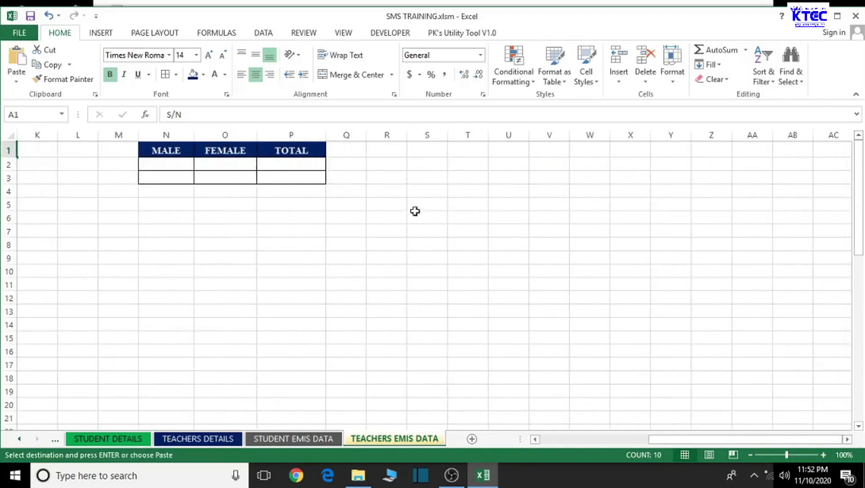
{"action": "left_click", "coordinate": [507, 154]}
{"action": "key", "text": "ctrl+v"}
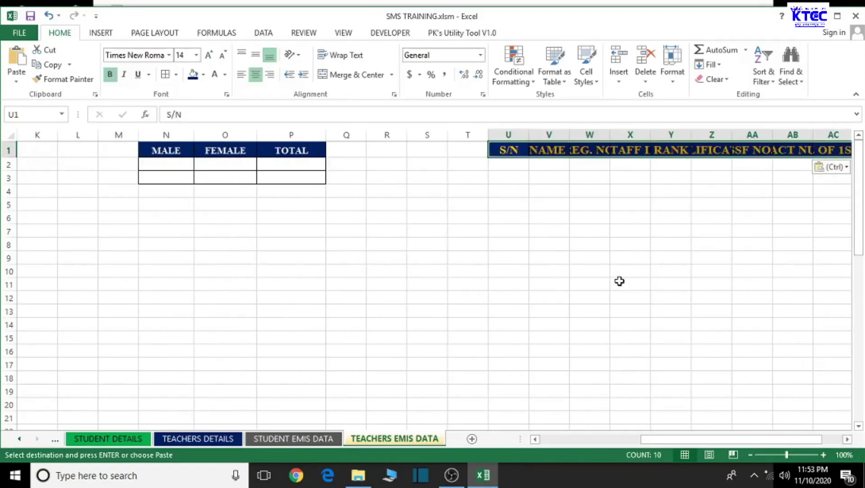
- Switch the header row pasted at U1 to keep the source column widths
{"action": "left_click", "coordinate": [848, 439]}
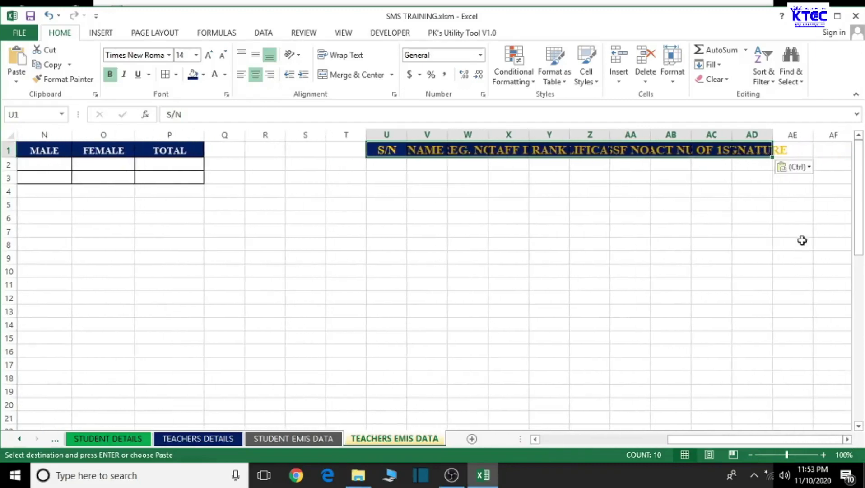
{"action": "left_click", "coordinate": [807, 168]}
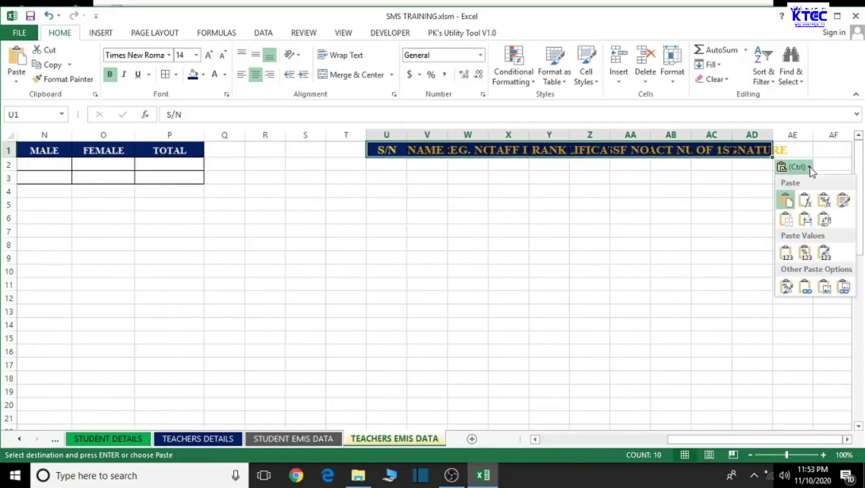
{"action": "left_click", "coordinate": [806, 220]}
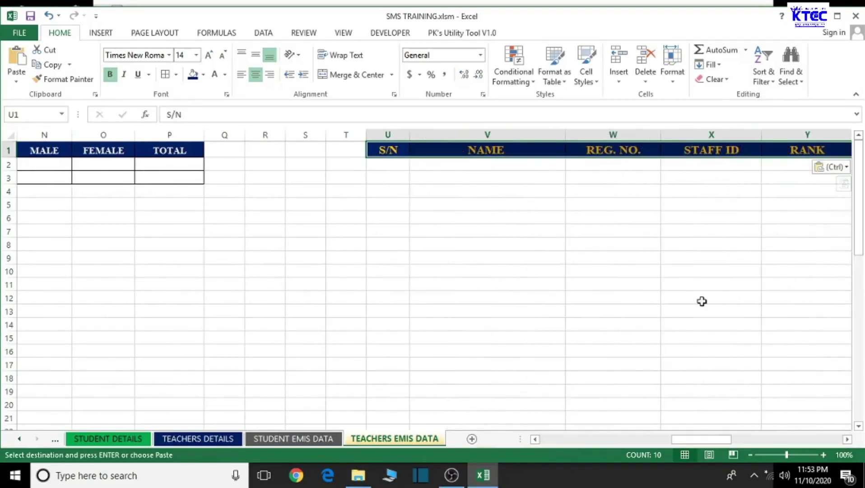
- Shorten the QUALIFICATION heading in cell Z1 of the copied header row to "QUAL."
{"action": "left_click", "coordinate": [595, 305]}
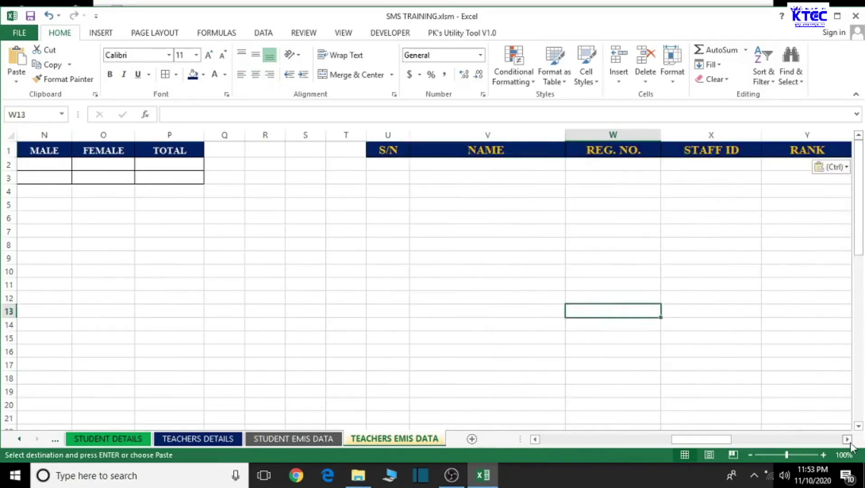
{"action": "scroll", "coordinate": [848, 440], "scroll_direction": "right", "scroll_amount": 9}
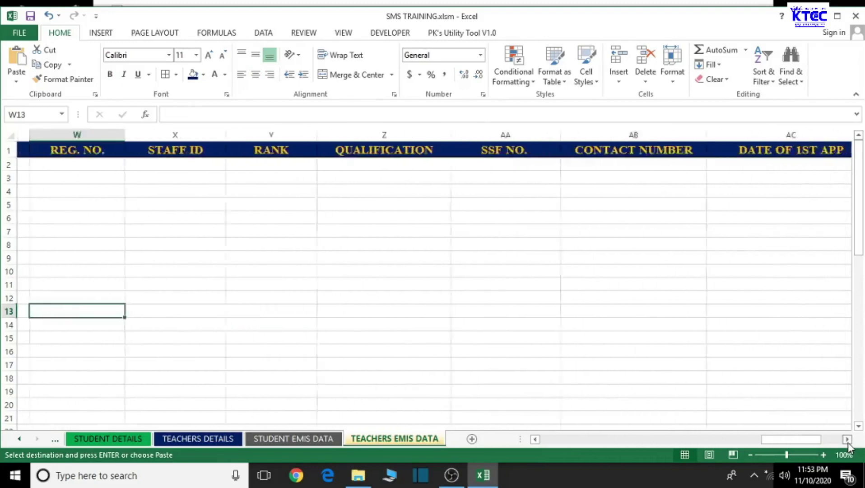
{"action": "scroll", "coordinate": [848, 440], "scroll_direction": "right", "scroll_amount": 2}
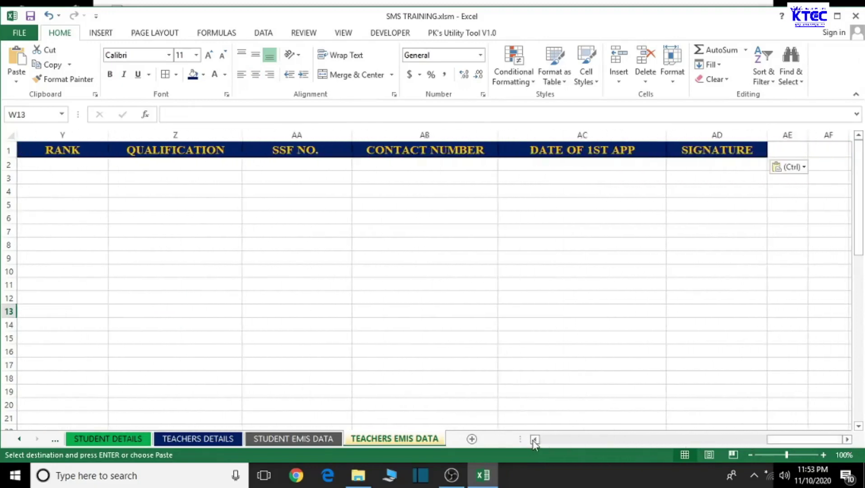
{"action": "scroll", "coordinate": [534, 439], "scroll_direction": "left", "scroll_amount": 5}
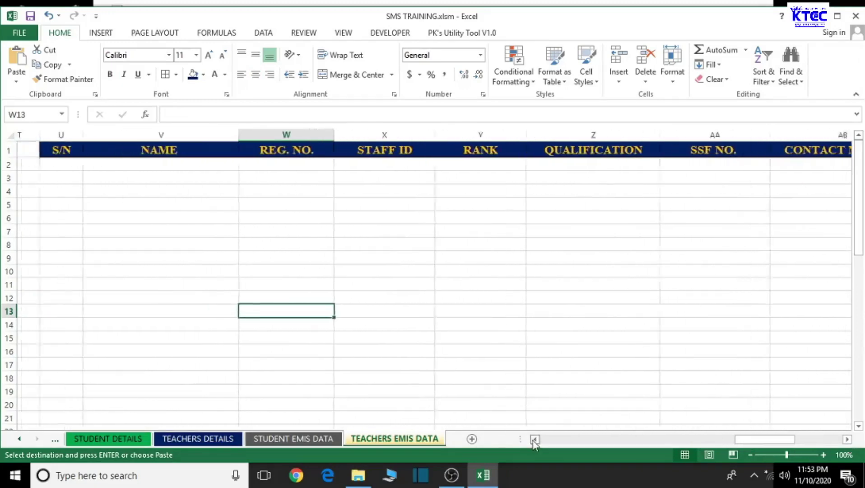
{"action": "scroll", "coordinate": [534, 439], "scroll_direction": "left", "scroll_amount": 1}
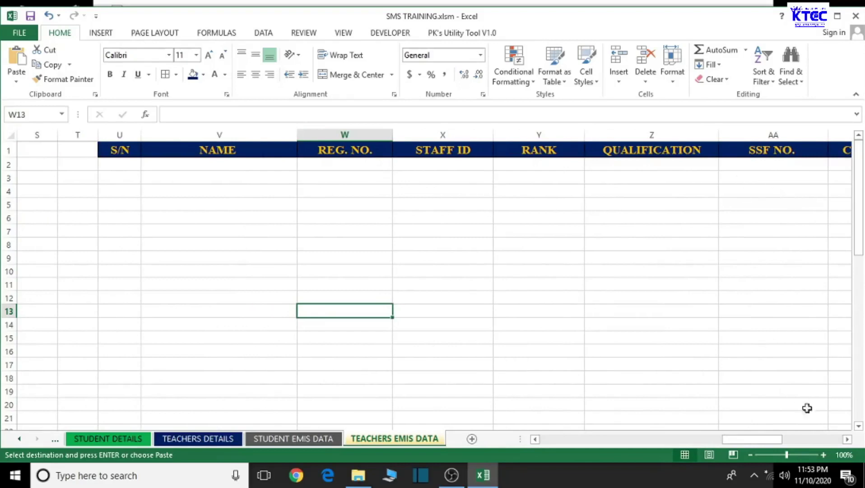
{"action": "left_click", "coordinate": [678, 149]}
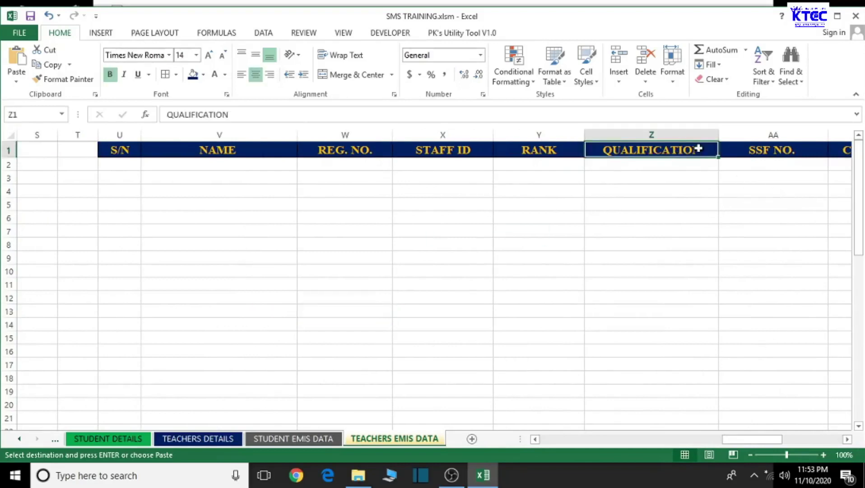
{"action": "double_click", "coordinate": [699, 148]}
{"action": "key", "text": "BackSpace"}
{"action": "key", "text": "BackSpace"}
{"action": "key", "text": "BackSpace"}
{"action": "key", "text": "BackSpace"}
{"action": "key", "text": "BackSpace"}
{"action": "key", "text": "BackSpace"}
{"action": "key", "text": "BackSpace"}
{"action": "key", "text": "BackSpace"}
{"action": "key", "text": "BackSpace"}
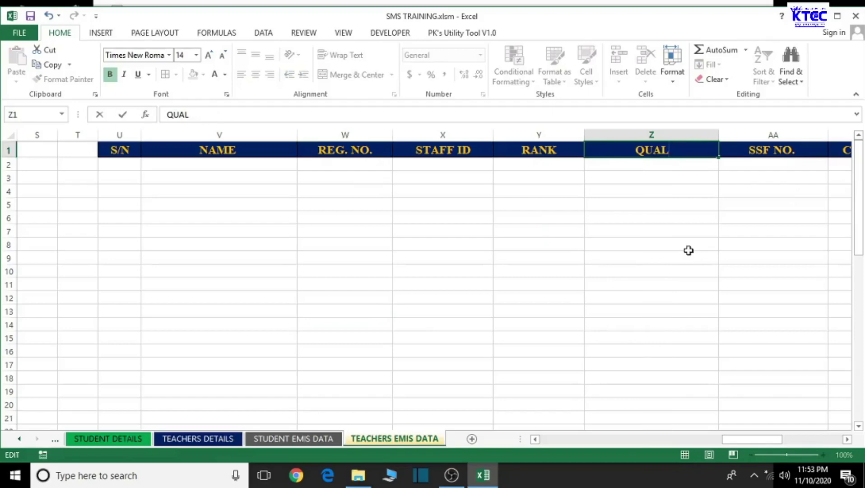
{"action": "type", "text": "."}
- Shorten the CONTACT NUMBER heading in cell AB1 of the copied header row to "CONTACT"
{"action": "left_click", "coordinate": [847, 439]}
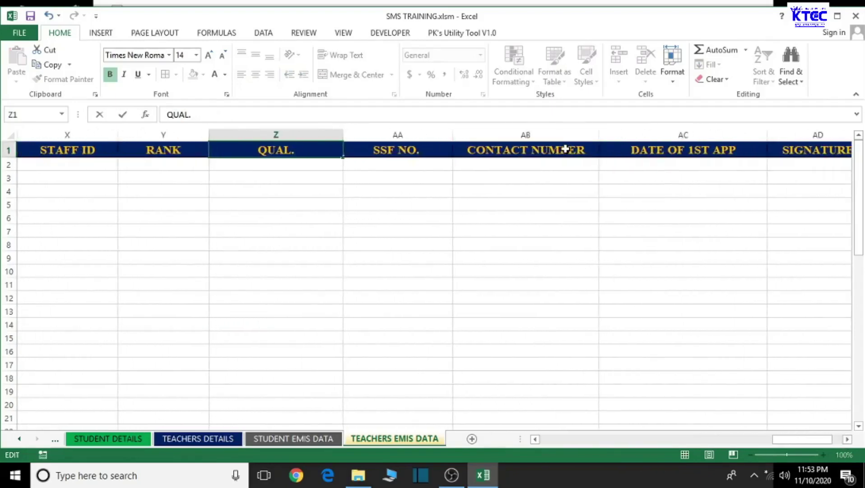
{"action": "left_click", "coordinate": [566, 149]}
{"action": "key", "text": "F2"}
{"action": "key", "text": "BackSpace"}
{"action": "key", "text": "BackSpace"}
{"action": "key", "text": "BackSpace"}
{"action": "key", "text": "BackSpace"}
{"action": "key", "text": "BackSpace"}
{"action": "key", "text": "BackSpace"}
{"action": "key", "text": "BackSpace"}
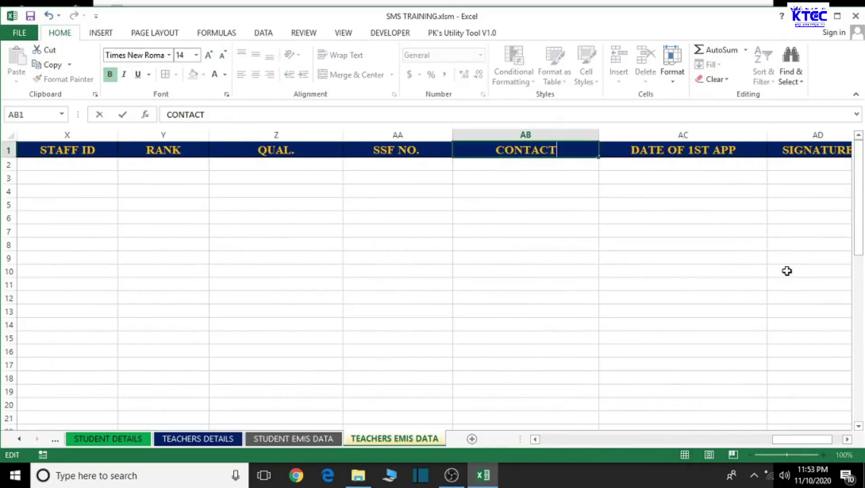
{"action": "left_click", "coordinate": [847, 438]}
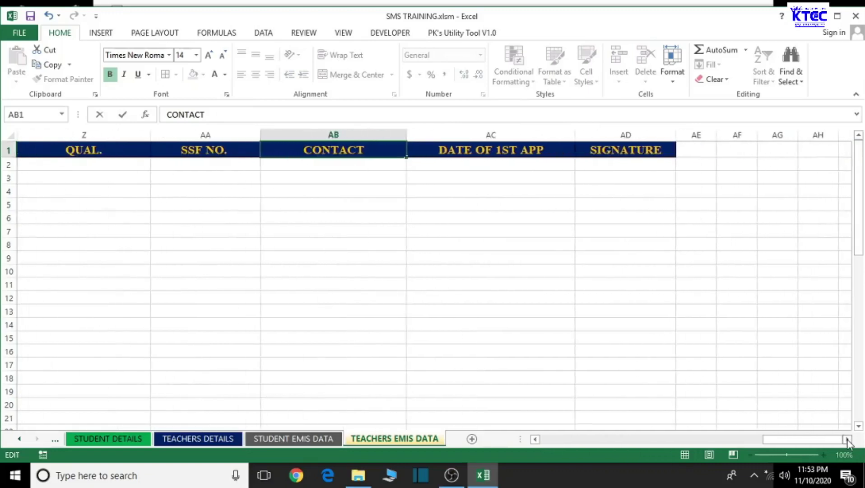
{"action": "left_click", "coordinate": [666, 343]}
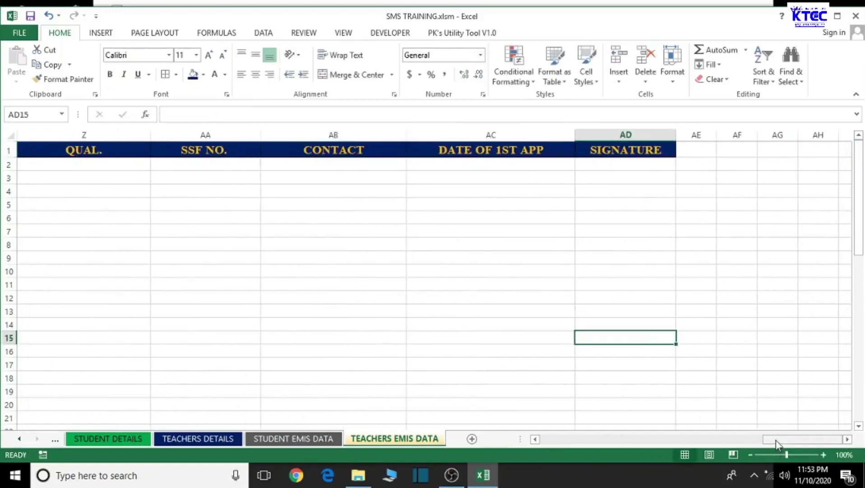
- Slightly widen the empty column AE, just after the SIGNATURE column
{"action": "mouse_move", "coordinate": [776, 446]}
{"action": "left_mouse_down"}
{"action": "mouse_move", "coordinate": [741, 444]}
{"action": "mouse_move", "coordinate": [776, 429]}
{"action": "left_mouse_up"}
{"action": "left_click", "coordinate": [755, 338]}
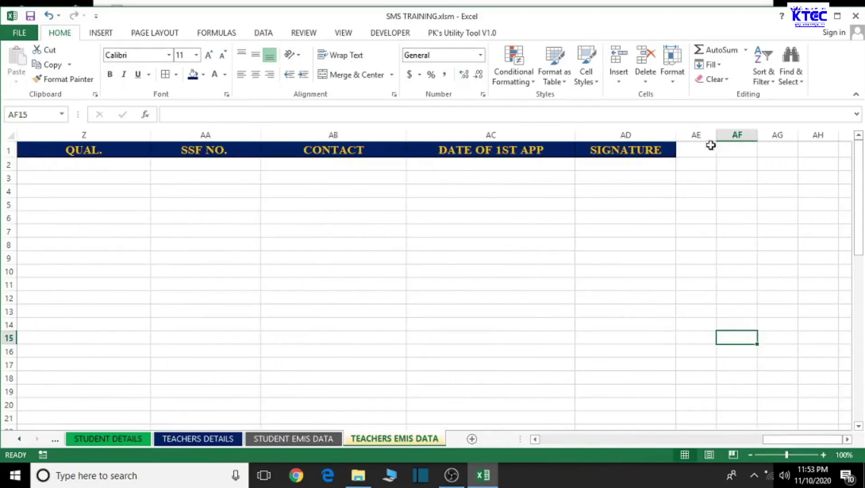
{"action": "left_click_drag", "start_coordinate": [718, 133], "coordinate": [731, 131]}
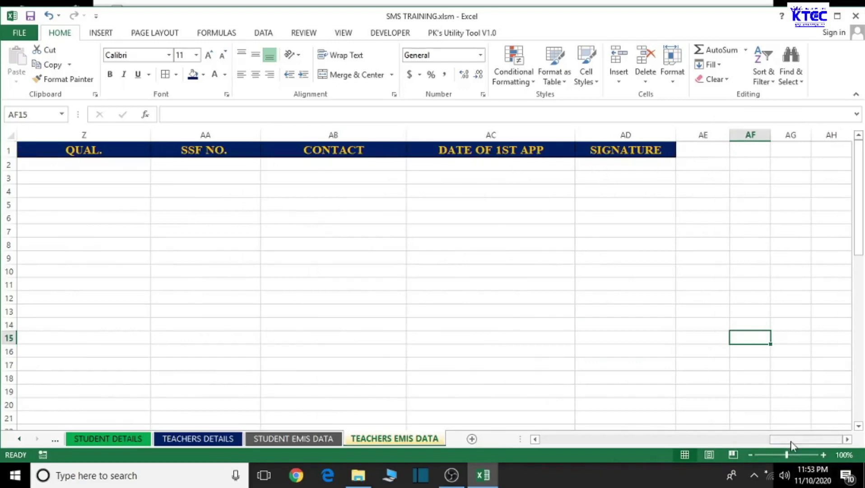
- Copy the shortened header row U1:AD1 and paste it at AE1, keeping the source column widths
{"action": "left_click_drag", "start_coordinate": [795, 439], "coordinate": [698, 448]}
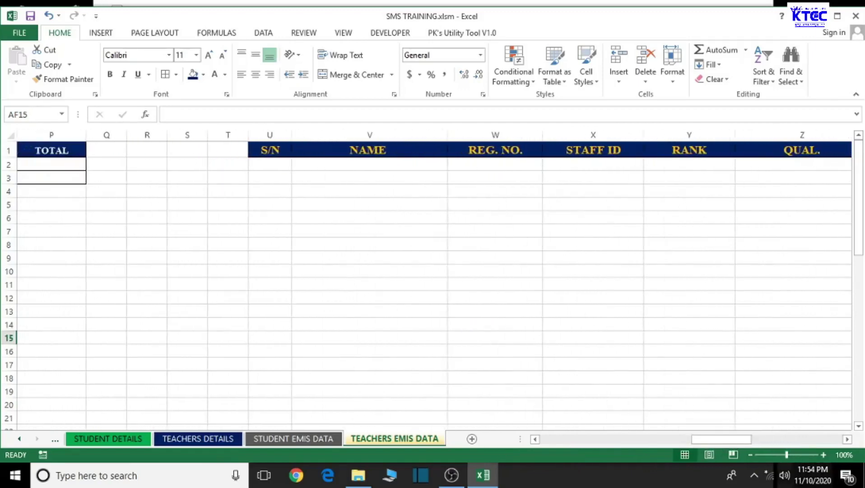
{"action": "left_click_drag", "start_coordinate": [711, 439], "coordinate": [753, 436]}
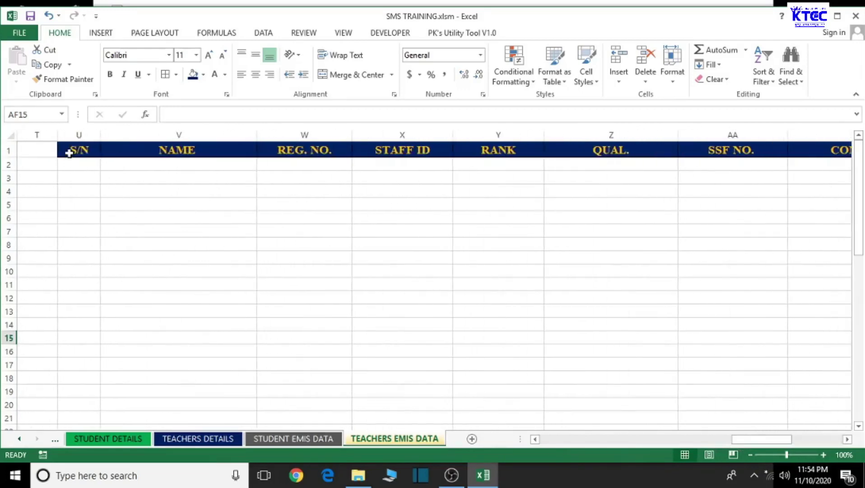
{"action": "left_click_drag", "start_coordinate": [69, 153], "coordinate": [156, 152]}
{"action": "left_click_drag", "start_coordinate": [333, 152], "coordinate": [733, 145]}
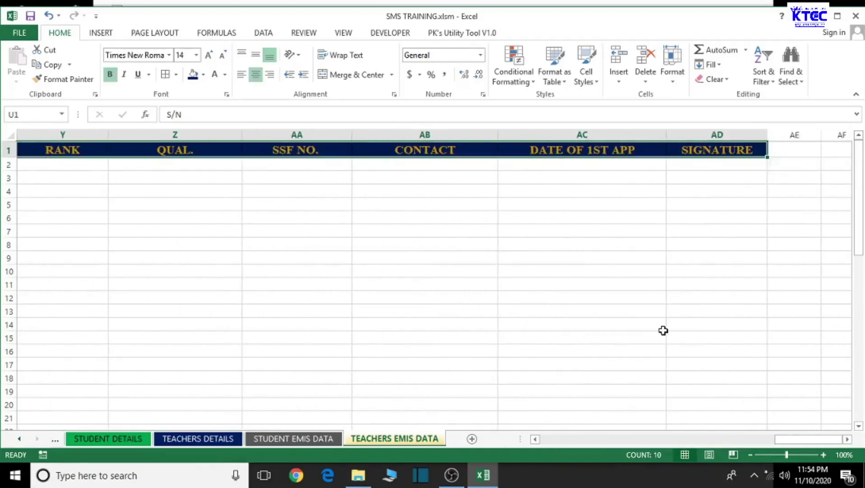
{"action": "key", "text": "ctrl+c"}
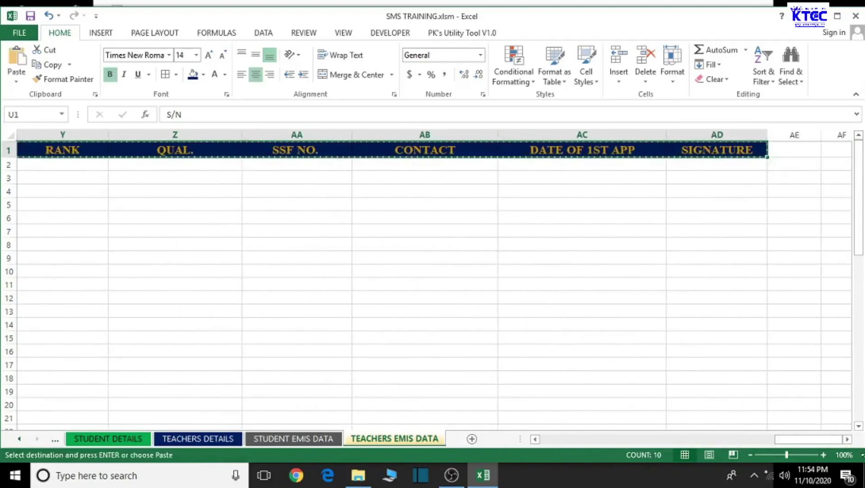
{"action": "left_click", "coordinate": [847, 439]}
{"action": "left_click", "coordinate": [847, 438]}
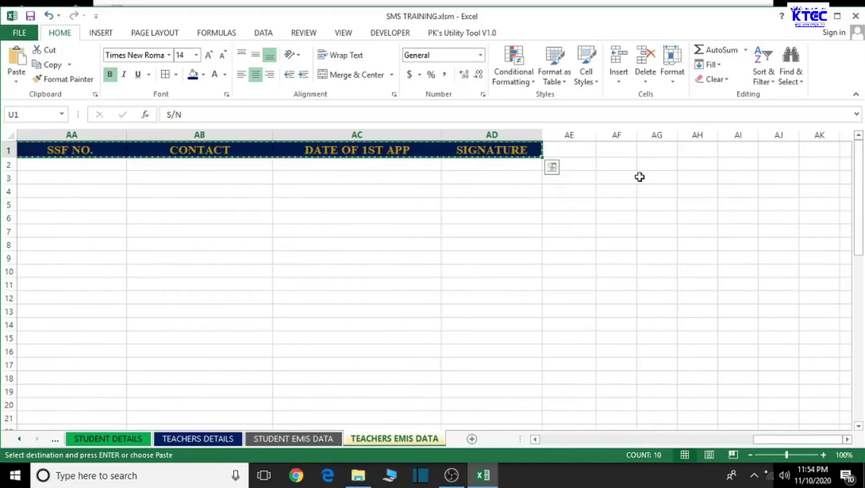
{"action": "left_click", "coordinate": [590, 154]}
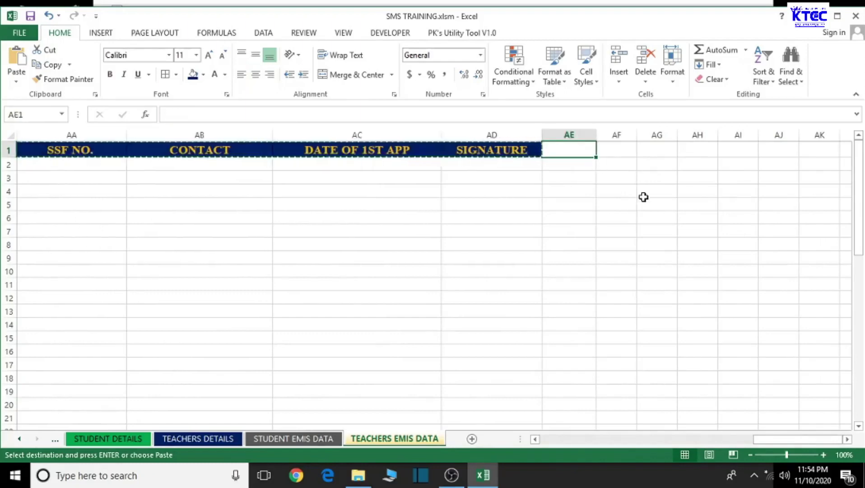
{"action": "key", "text": "ctrl+v"}
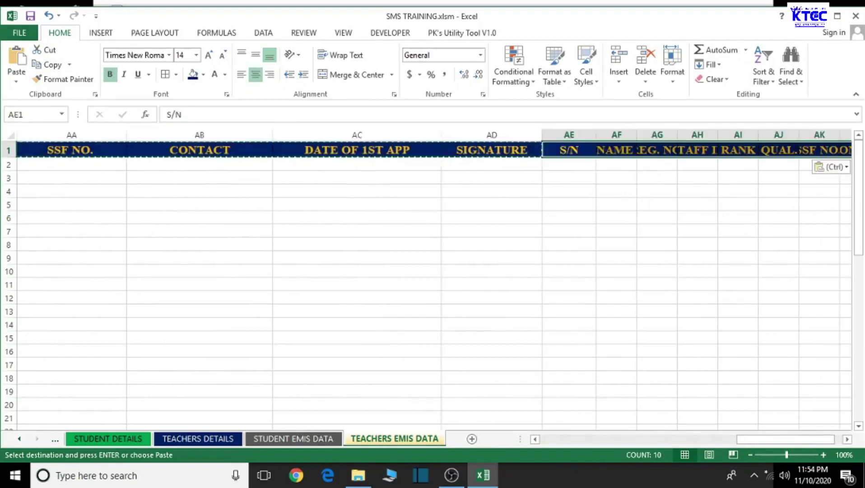
{"action": "left_click", "coordinate": [830, 166]}
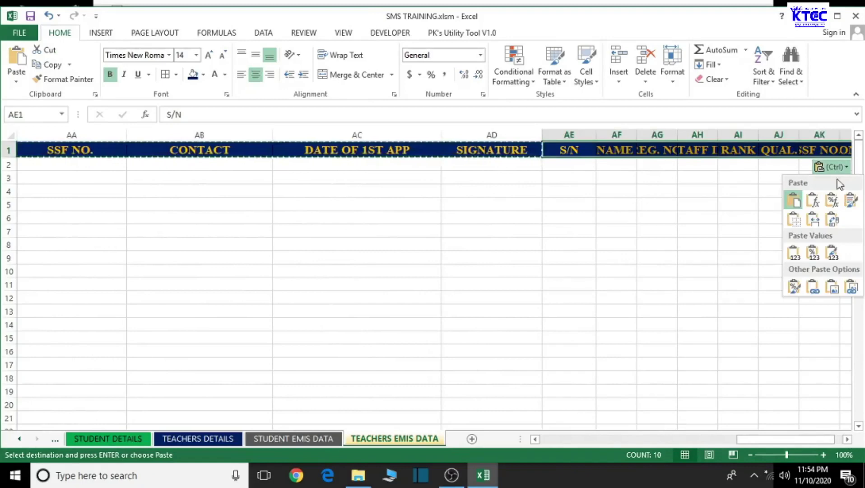
{"action": "left_click", "coordinate": [813, 220]}
- Paste the copied header row again at AO1, keeping the source column widths
{"action": "left_click_drag", "start_coordinate": [847, 440], "coordinate": [848, 441]}
{"action": "left_click", "coordinate": [309, 150]}
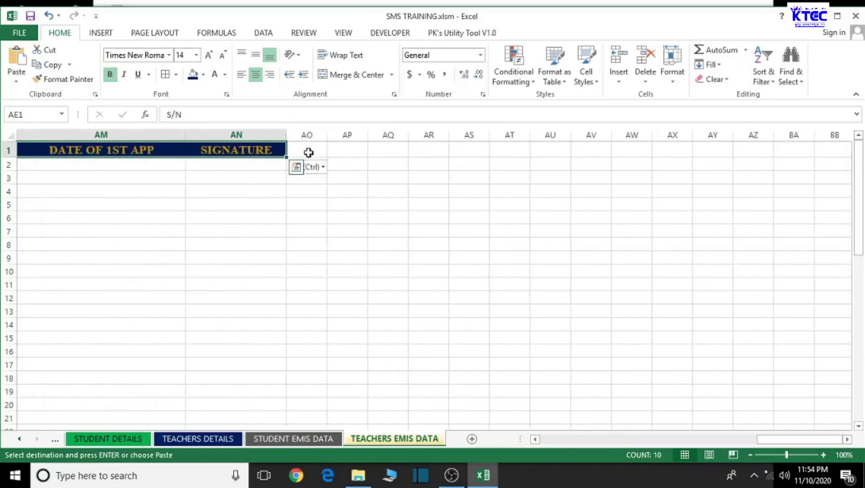
{"action": "key", "text": "ctrl+v"}
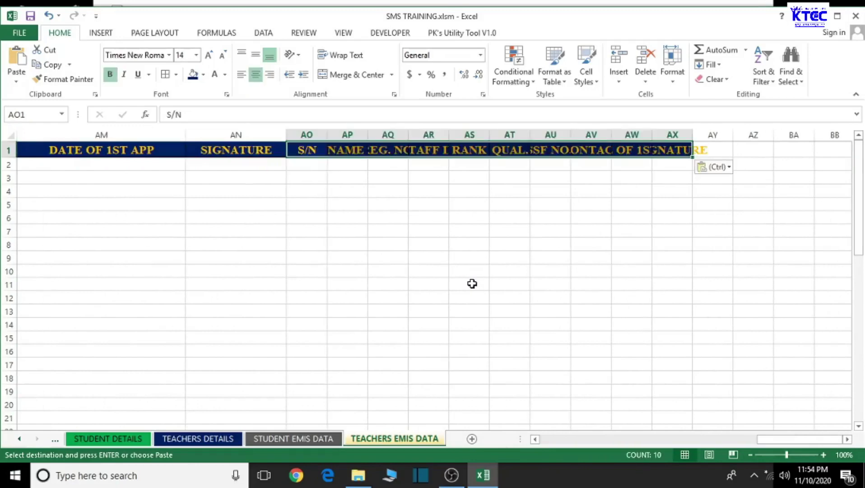
{"action": "left_click", "coordinate": [729, 167]}
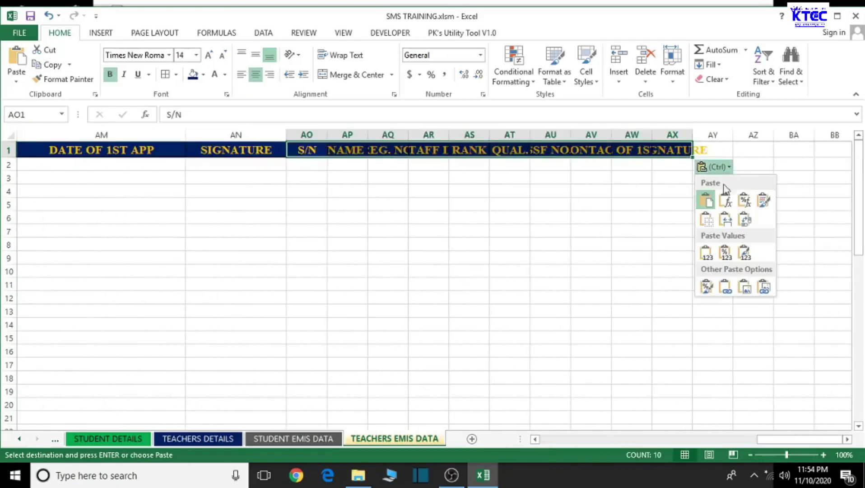
{"action": "left_click", "coordinate": [727, 221]}
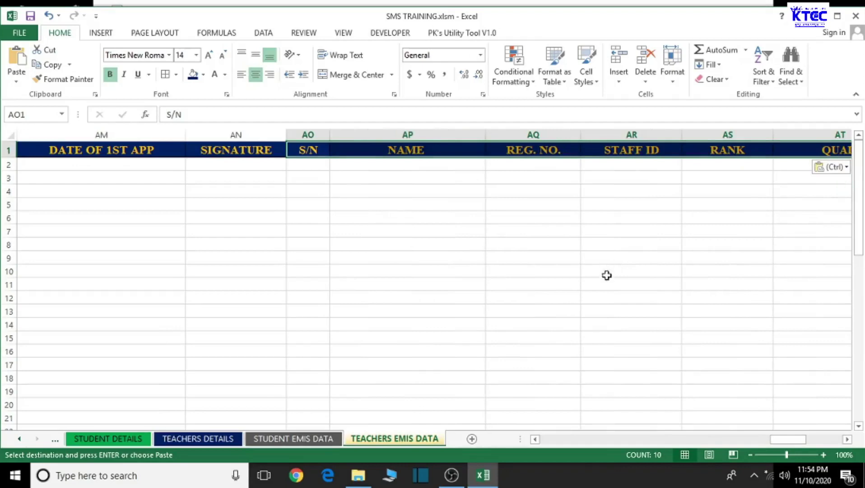
- Paste another copy of the header row at AY1, keeping the source column widths
{"action": "scroll", "coordinate": [852, 441], "scroll_direction": "right", "scroll_amount": 8}
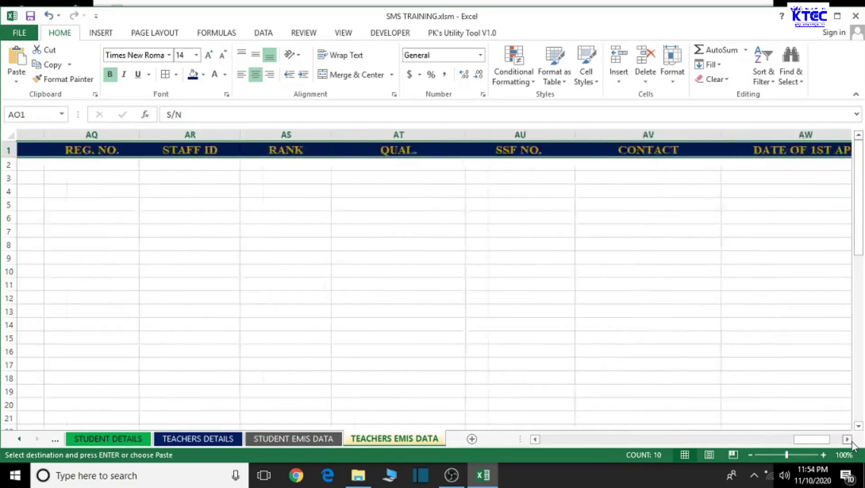
{"action": "left_click", "coordinate": [562, 150]}
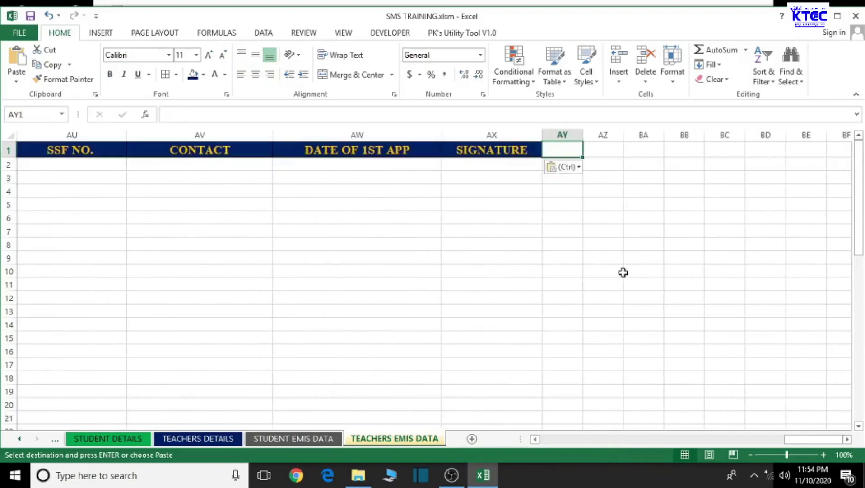
{"action": "key", "text": "ctrl+v"}
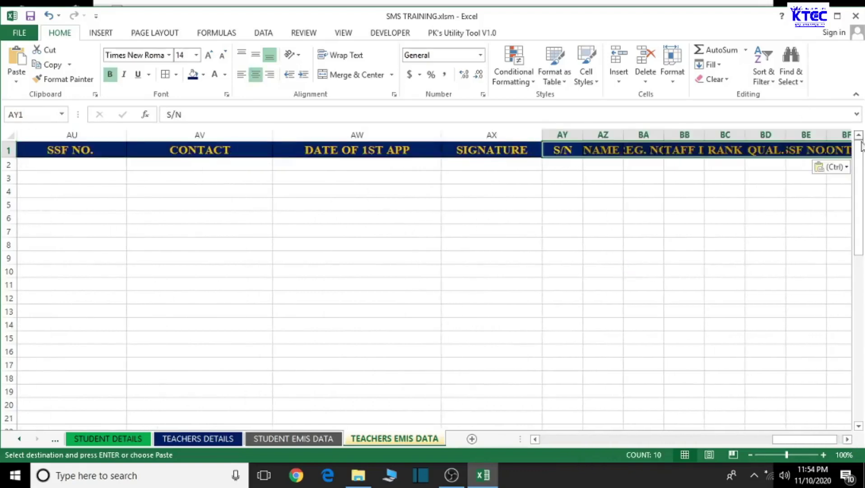
{"action": "left_click", "coordinate": [846, 167]}
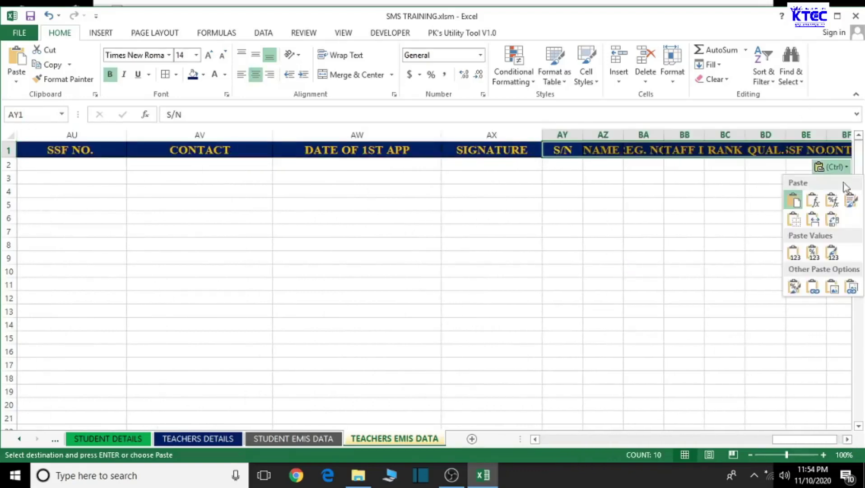
{"action": "left_click", "coordinate": [817, 221]}
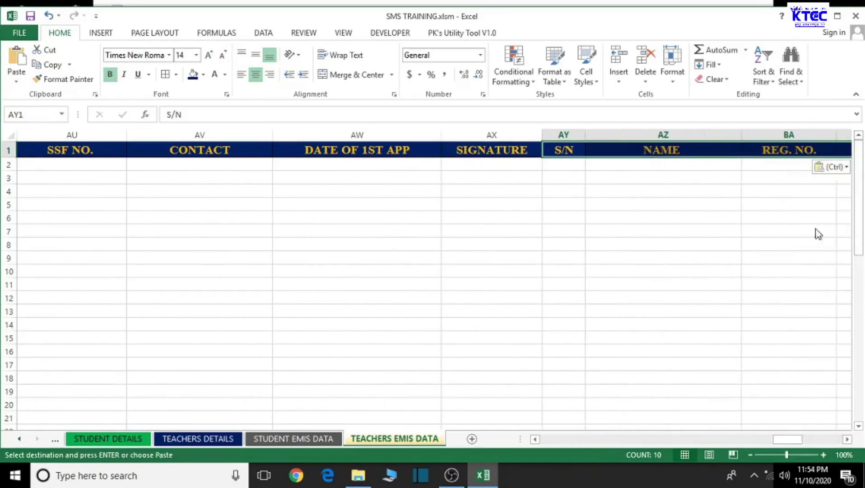
- Add a further copy of the header row at BI1, keeping the source column widths
{"action": "left_click", "coordinate": [848, 439]}
{"action": "left_click", "coordinate": [847, 439]}
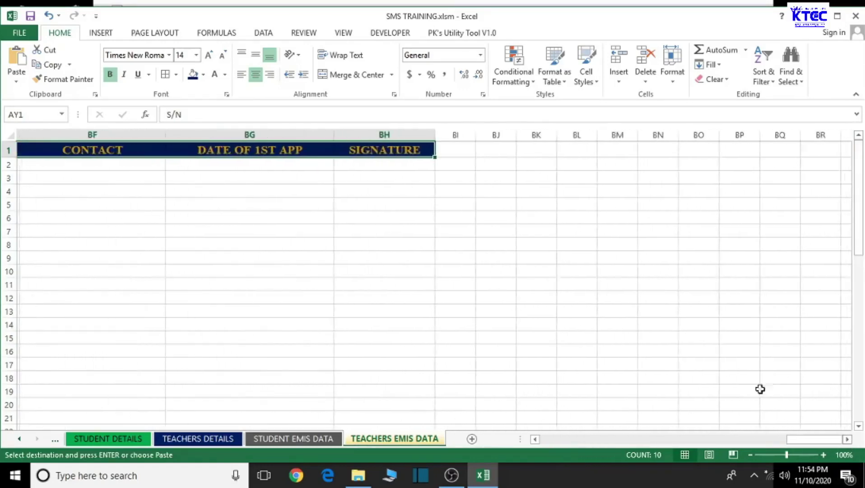
{"action": "left_click", "coordinate": [451, 149]}
{"action": "key", "text": "ctrl+v"}
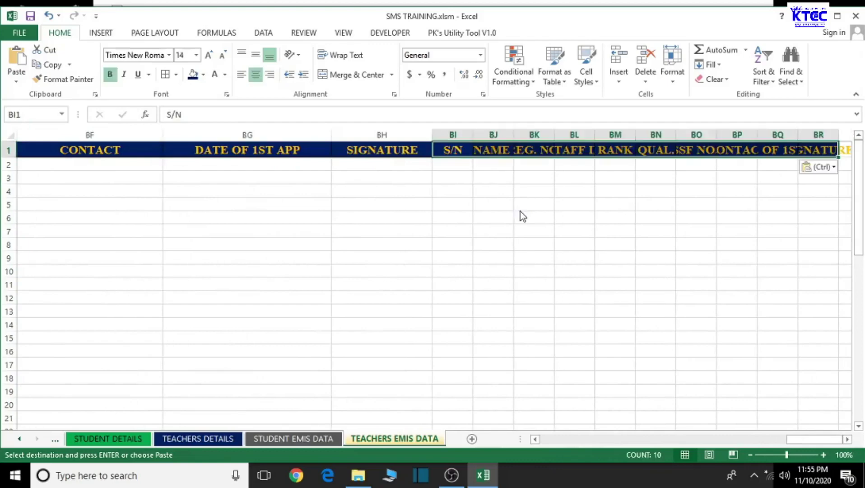
{"action": "left_click", "coordinate": [818, 166]}
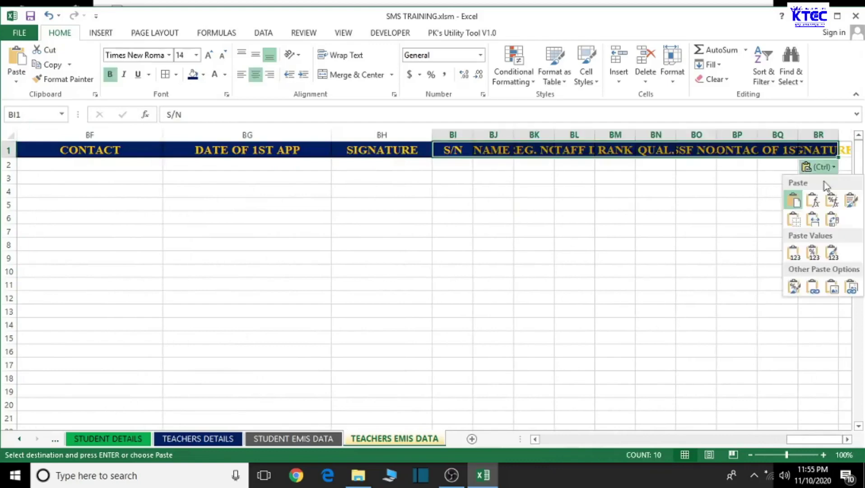
{"action": "left_click", "coordinate": [811, 221]}
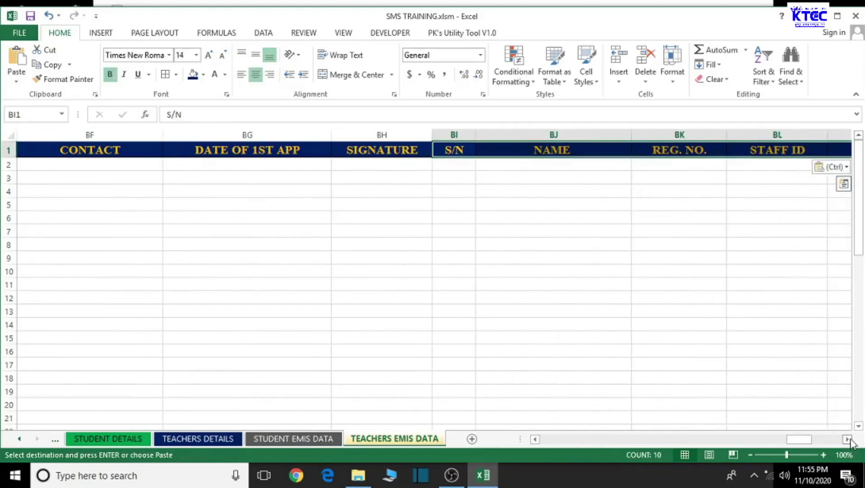
- Paste the copied header row at BS1, keeping the source column widths
{"action": "left_click", "coordinate": [847, 439]}
{"action": "left_click", "coordinate": [847, 439]}
{"action": "left_click_drag", "start_coordinate": [847, 439], "coordinate": [847, 439]}
{"action": "left_click", "coordinate": [146, 154]}
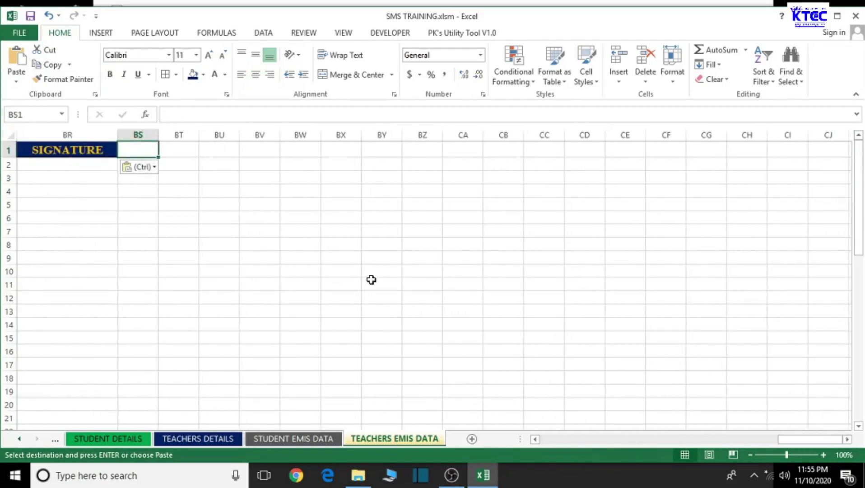
{"action": "key", "text": "ctrl+v"}
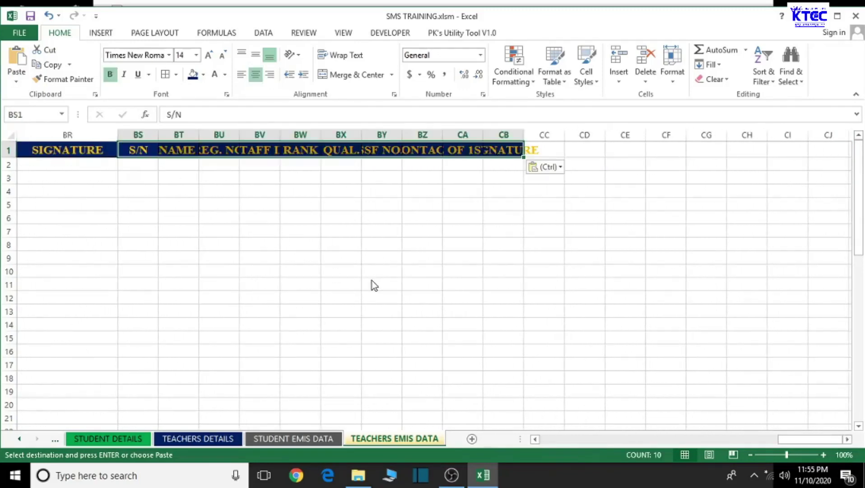
{"action": "left_click", "coordinate": [559, 168]}
{"action": "left_click", "coordinate": [554, 218]}
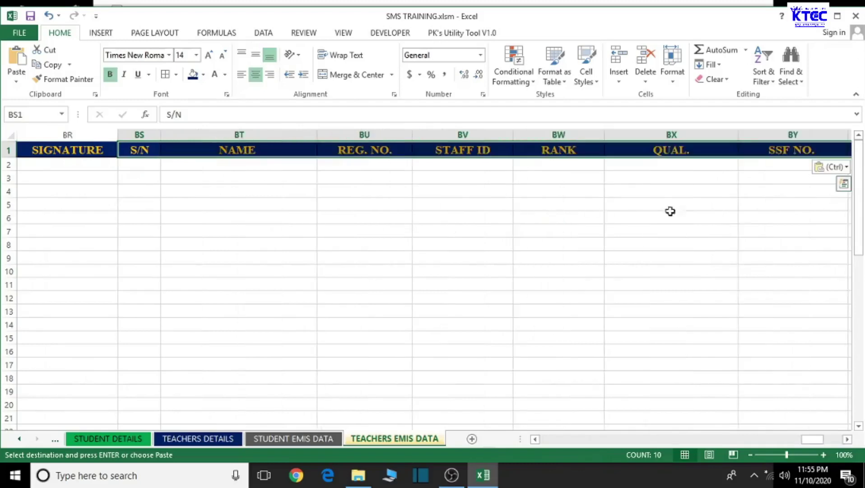
- Paste another copy of the header row at CC1 with the source column widths
{"action": "left_click", "coordinate": [847, 439]}
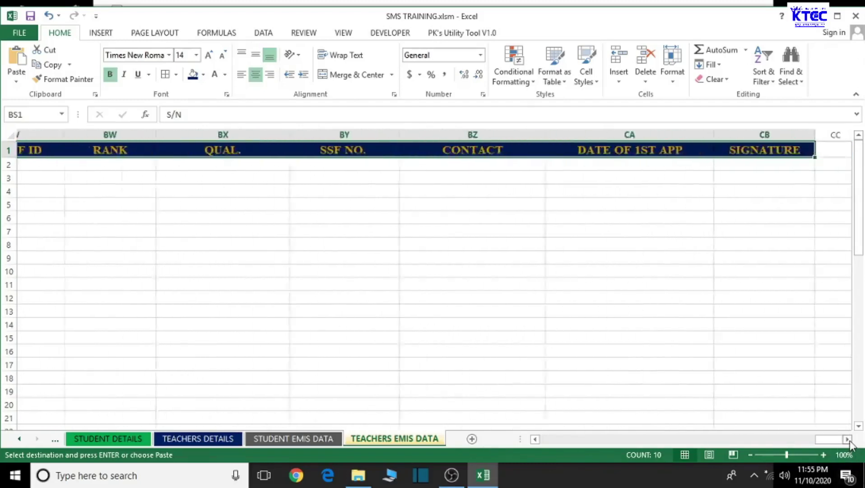
{"action": "left_click", "coordinate": [848, 440]}
{"action": "left_click", "coordinate": [848, 439]}
{"action": "left_click", "coordinate": [848, 440]}
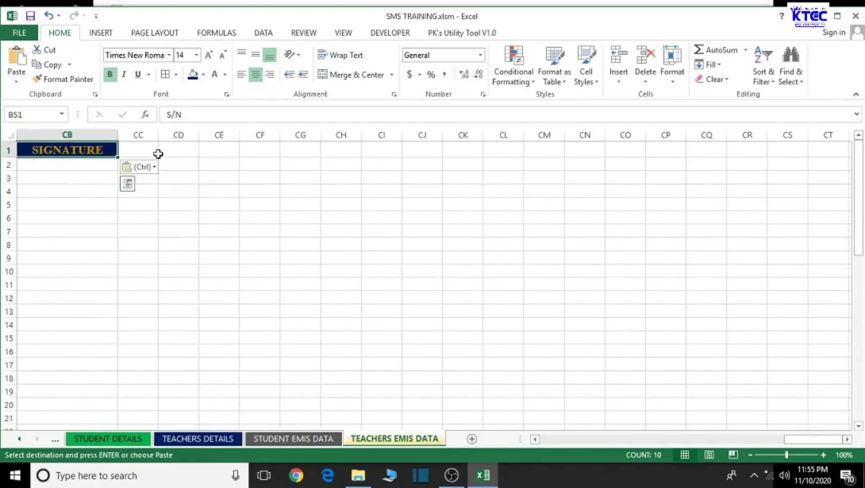
{"action": "left_click", "coordinate": [142, 149]}
{"action": "key", "text": "ctrl+v"}
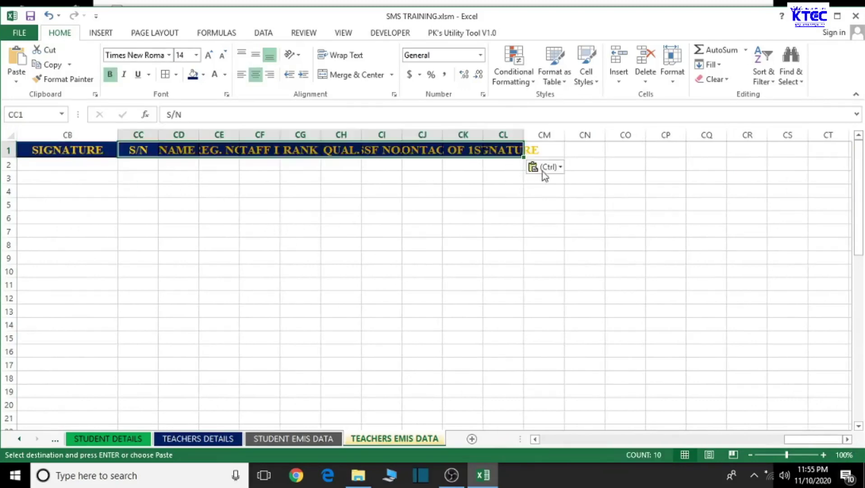
{"action": "left_click", "coordinate": [561, 168]}
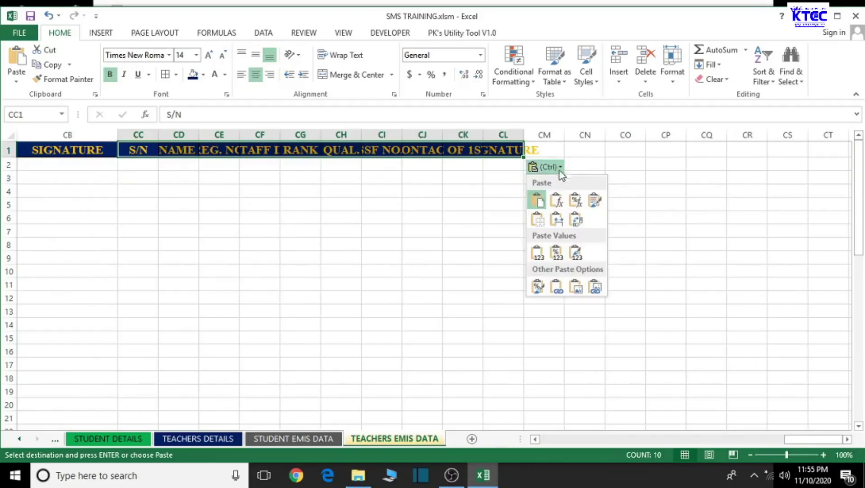
{"action": "left_click", "coordinate": [556, 219]}
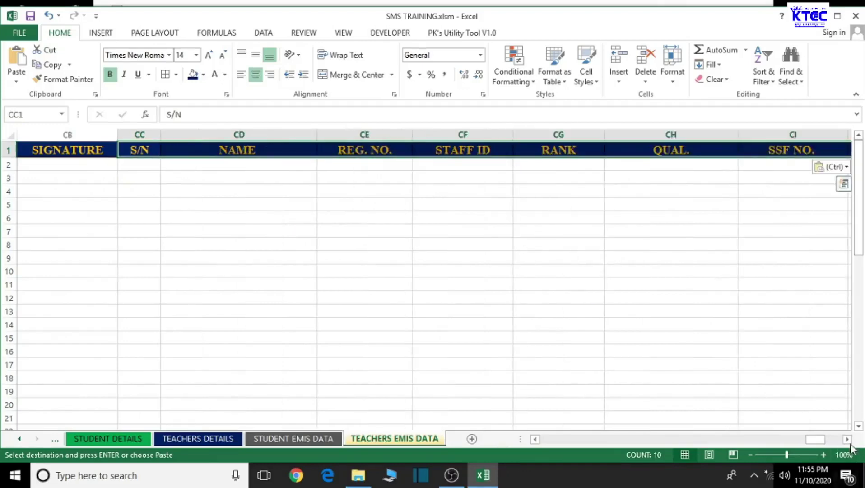
- Add the next copy of the header row at CM1, keeping the source column widths
{"action": "scroll", "coordinate": [848, 442], "scroll_direction": "right", "scroll_amount": 9}
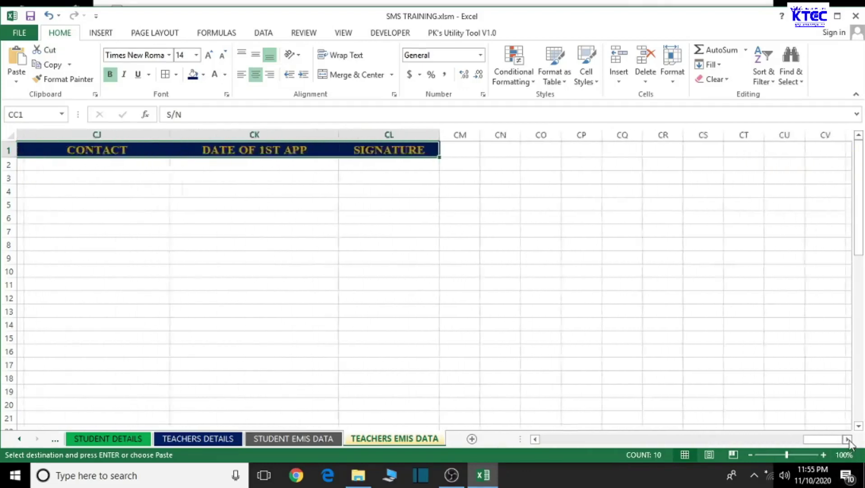
{"action": "left_click", "coordinate": [307, 150]}
{"action": "key", "text": "ctrl+v"}
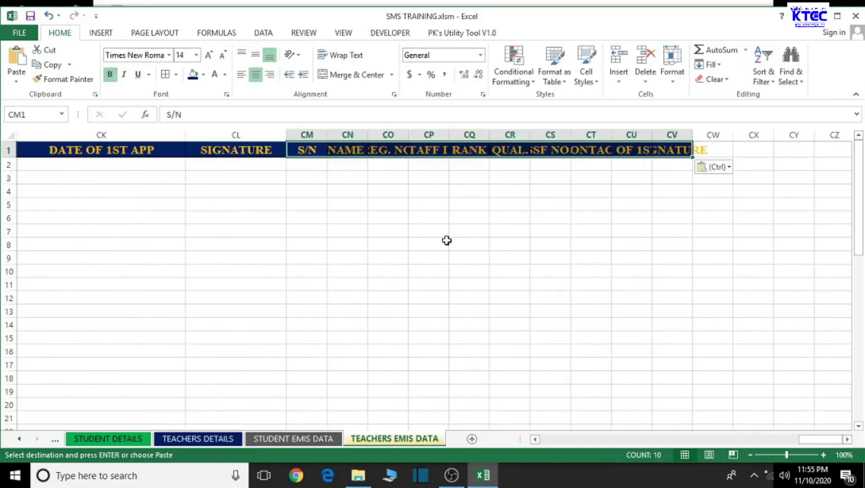
{"action": "left_click", "coordinate": [727, 168]}
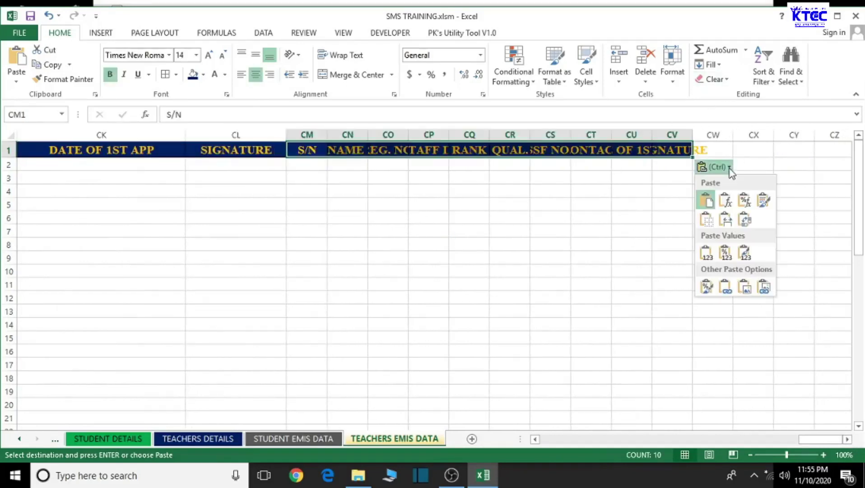
{"action": "left_click", "coordinate": [724, 220]}
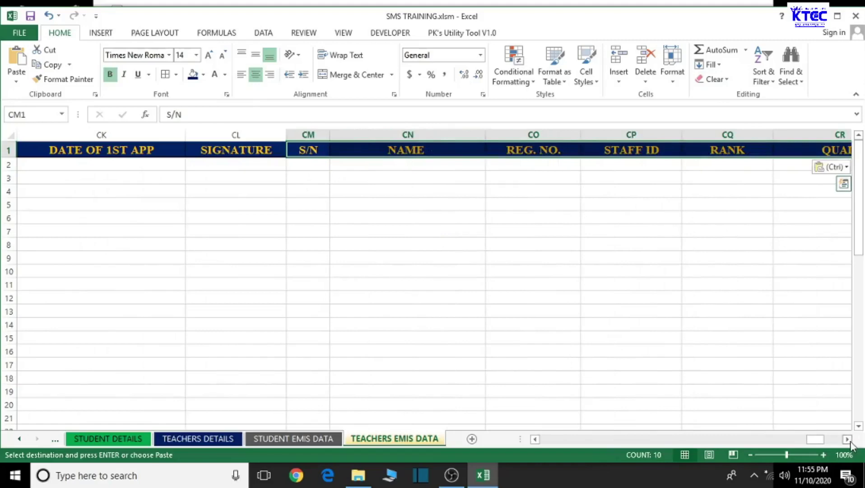
- Paste the copied header row at CW1 and apply the source column widths
{"action": "scroll", "coordinate": [848, 440], "scroll_direction": "right", "scroll_amount": 5}
{"action": "scroll", "coordinate": [848, 439], "scroll_direction": "right", "scroll_amount": 6}
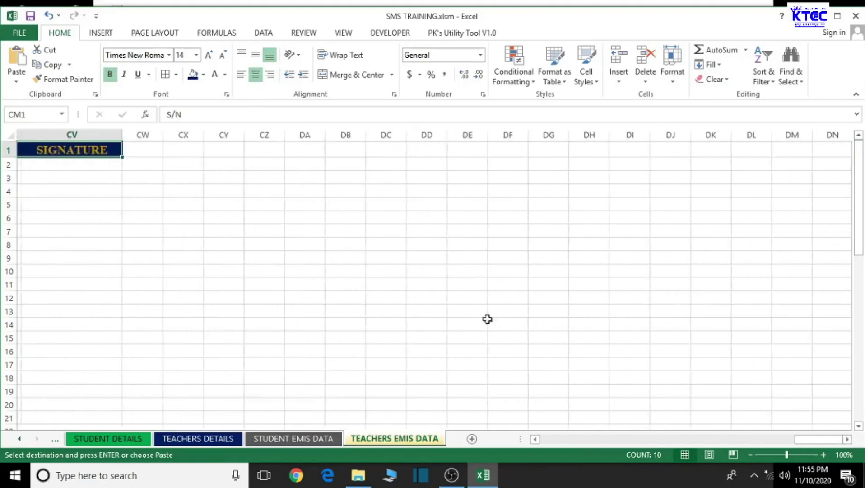
{"action": "left_click", "coordinate": [138, 149]}
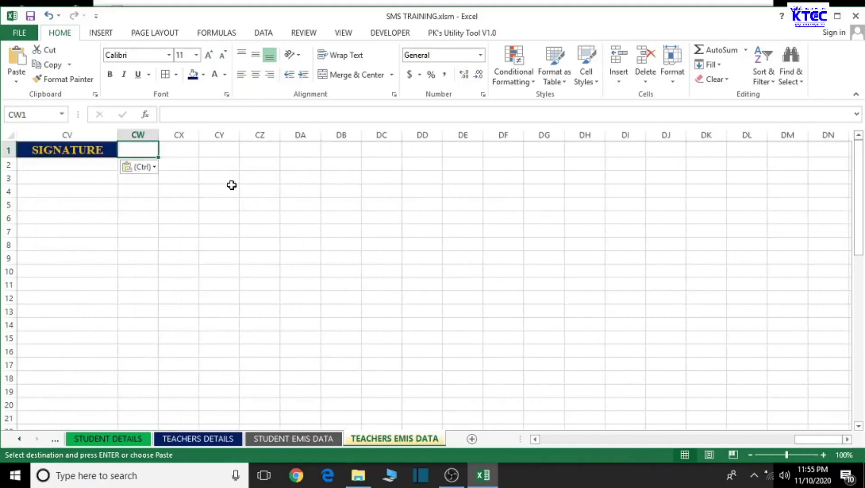
{"action": "key", "text": "ctrl+v"}
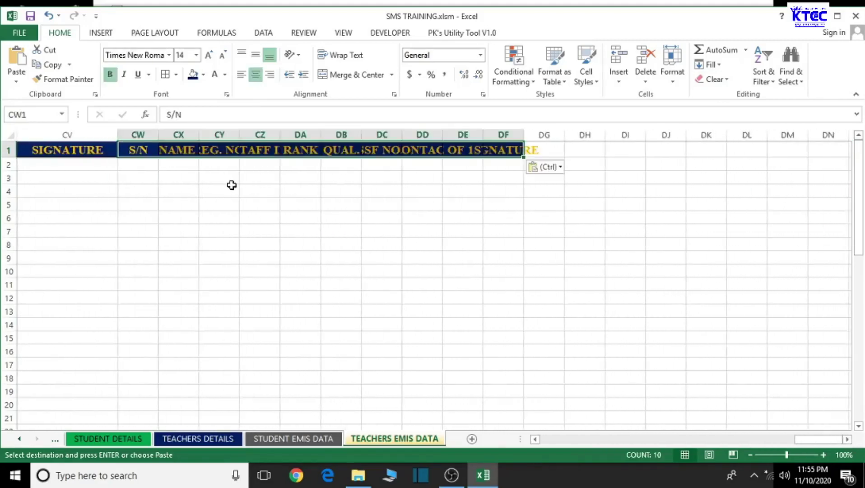
{"action": "left_click", "coordinate": [561, 168]}
{"action": "left_click", "coordinate": [559, 222]}
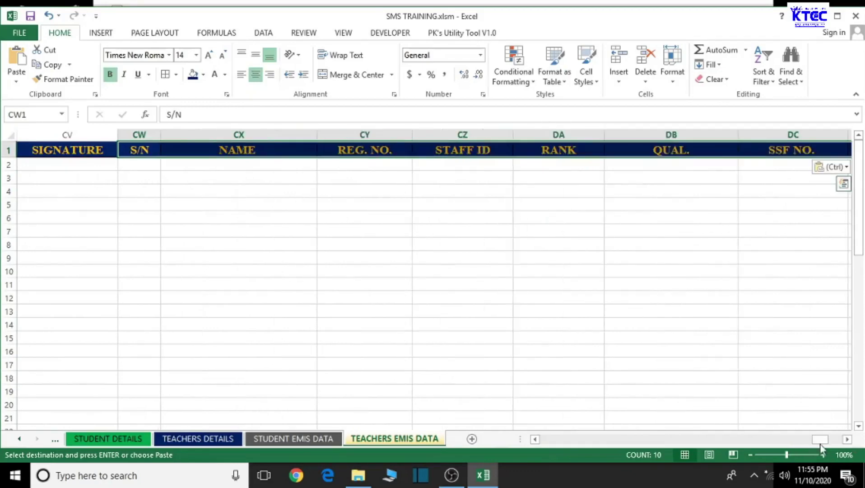
- Repeat the copied header row at DG1, keeping the source column widths
{"action": "scroll", "coordinate": [847, 441], "scroll_direction": "right", "scroll_amount": 10}
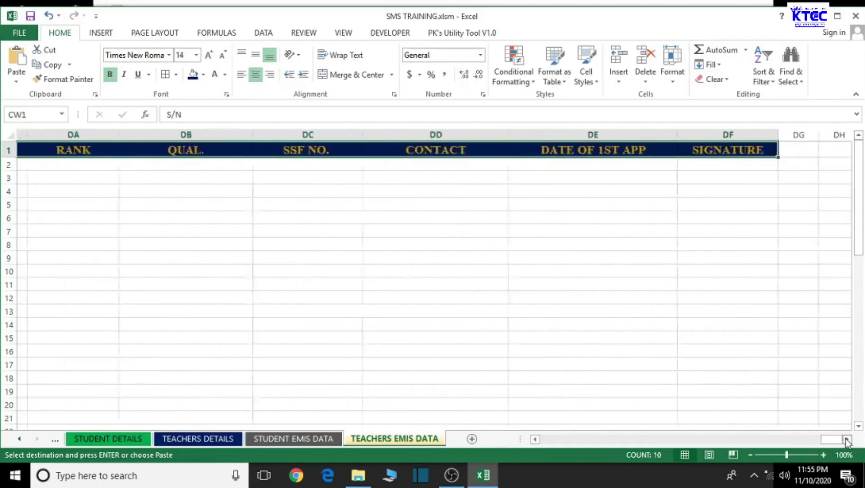
{"action": "left_click", "coordinate": [140, 150]}
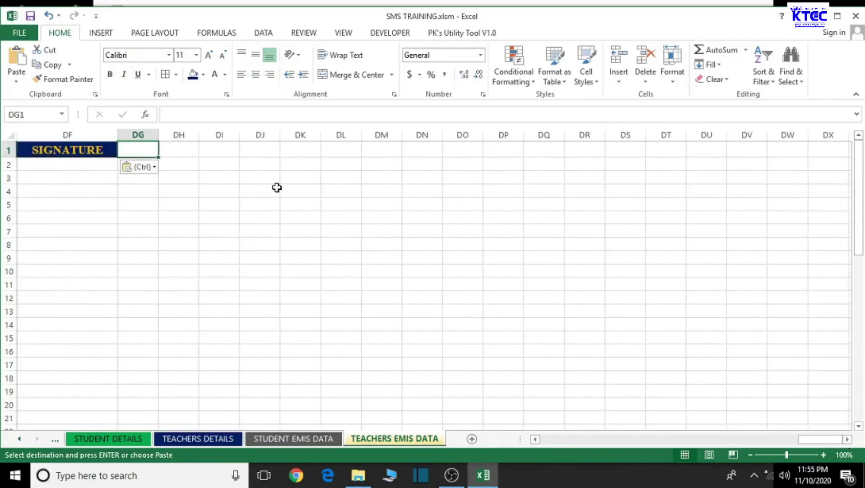
{"action": "key", "text": "ctrl+v"}
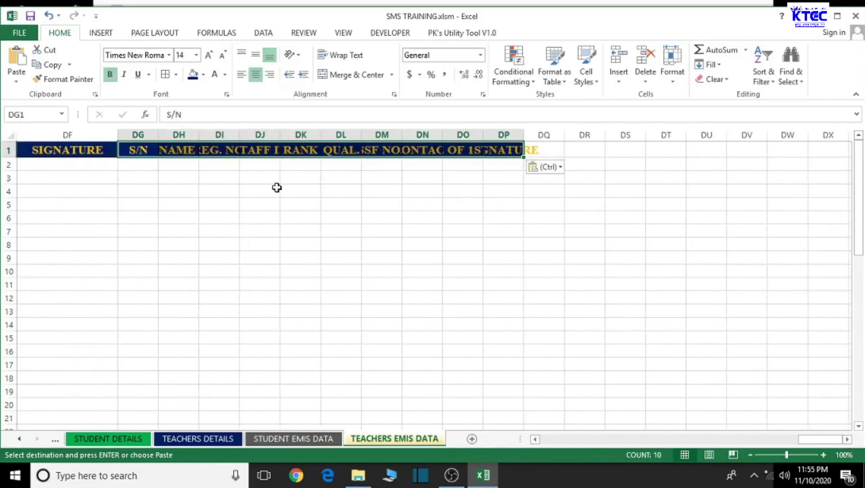
{"action": "left_click", "coordinate": [561, 168]}
{"action": "left_click", "coordinate": [556, 220]}
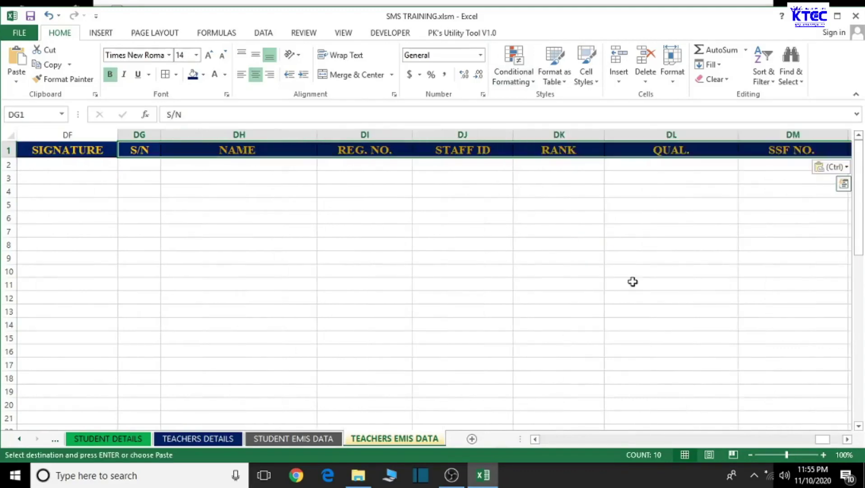
- Paste a further copy of the header row at DQ1, keeping the source column widths
{"action": "left_click", "coordinate": [847, 438]}
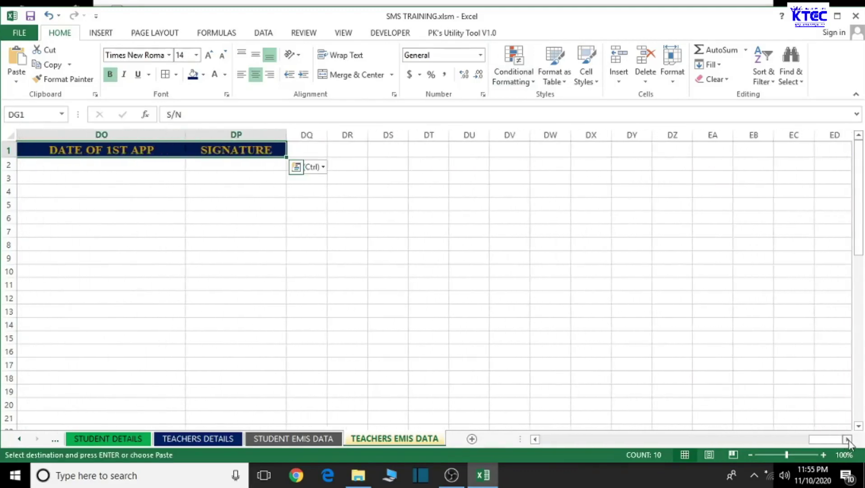
{"action": "left_click", "coordinate": [321, 153]}
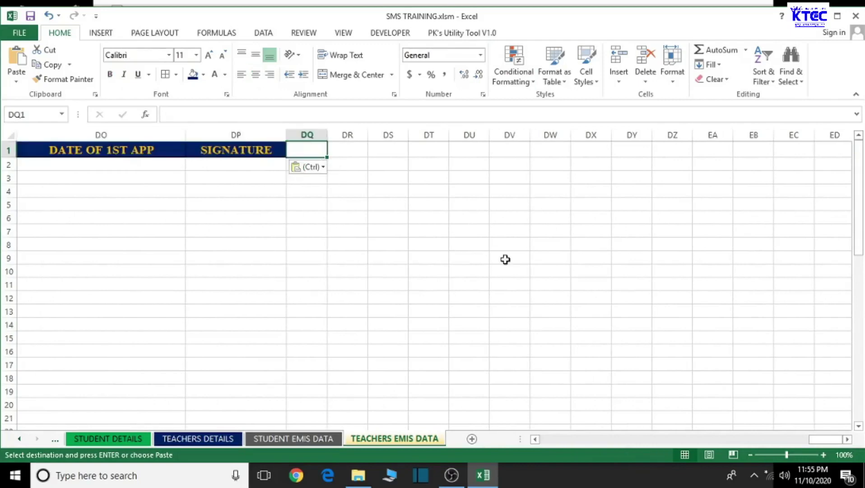
{"action": "key", "text": "ctrl+v"}
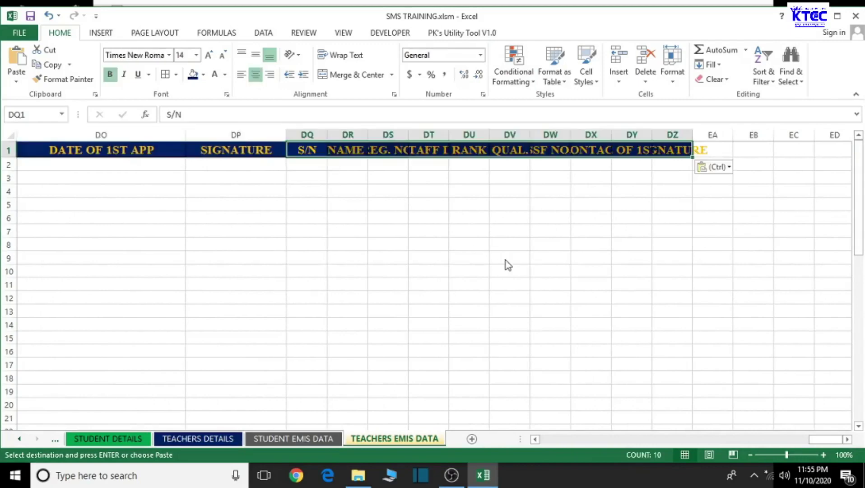
{"action": "left_click", "coordinate": [726, 167]}
{"action": "left_click", "coordinate": [726, 222]}
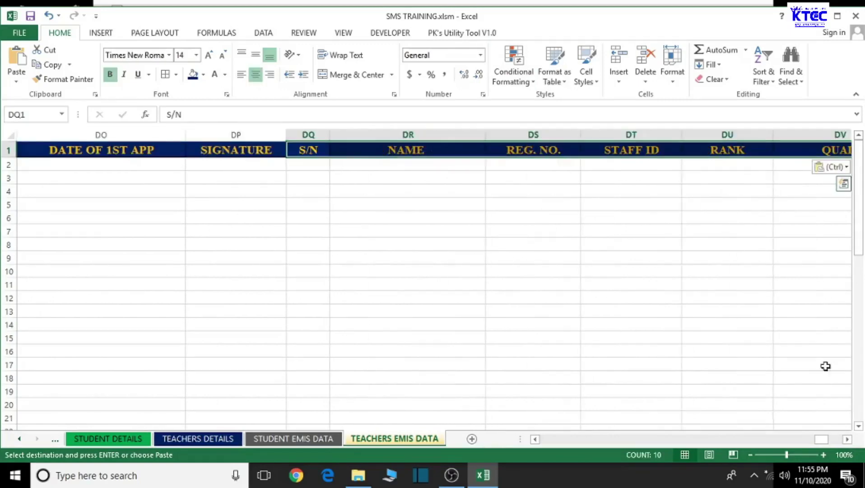
- Paste the copied header row into the cells starting at EA1, keeping the source column widths
{"action": "scroll", "coordinate": [848, 439], "scroll_direction": "right", "scroll_amount": 10}
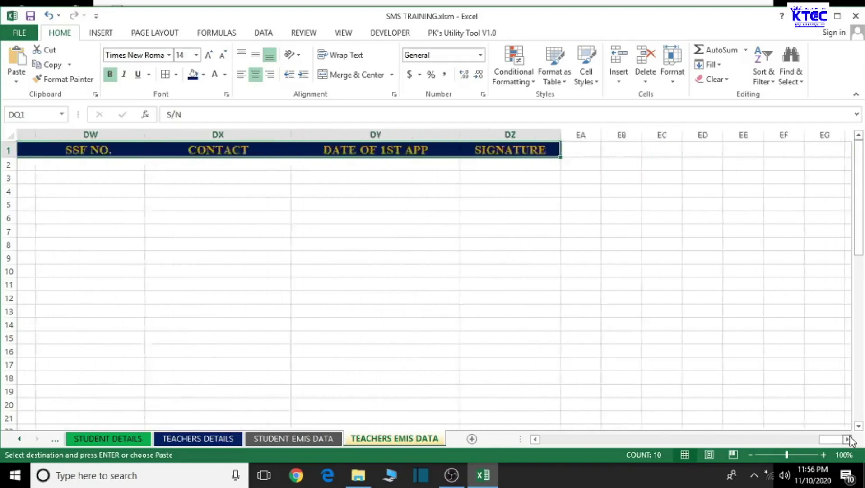
{"action": "left_click", "coordinate": [849, 440]}
{"action": "left_click", "coordinate": [153, 150]}
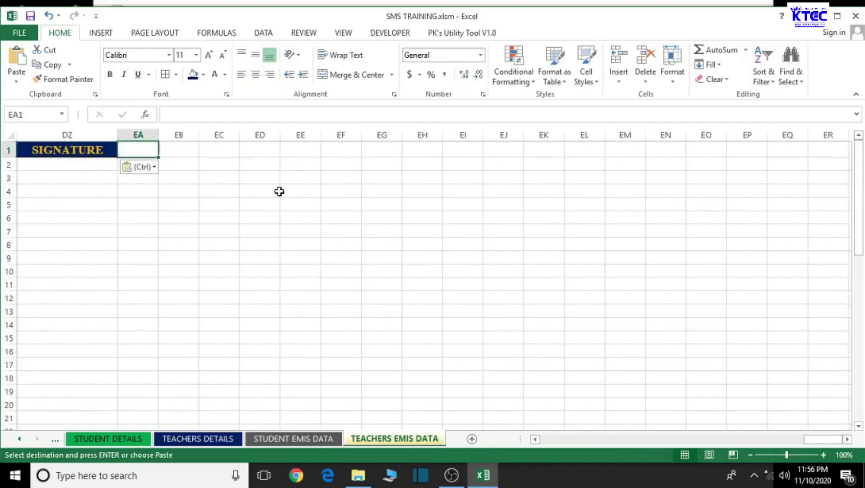
{"action": "key", "text": "ctrl+v"}
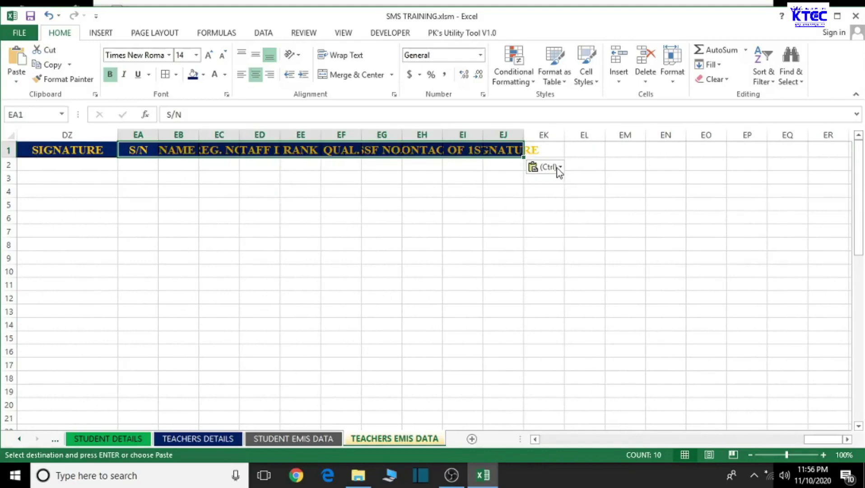
{"action": "left_click", "coordinate": [559, 167]}
{"action": "left_click", "coordinate": [556, 220]}
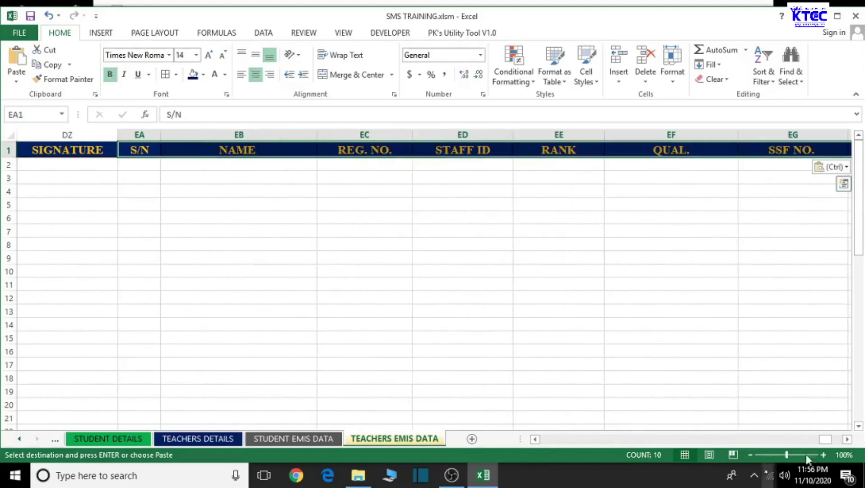
- Add another copy of the header row at EK1 and keep the source column widths
{"action": "left_click_drag", "start_coordinate": [848, 439], "coordinate": [847, 439]}
{"action": "left_click", "coordinate": [335, 152]}
{"action": "type", "text": "S/N\tNAME\tREG. NO\tSTAFF ID\tRANK\tQUAL.\tSSF NO\tCONTACT\tDATE OF 1ST APP\tSIGNATURE"}
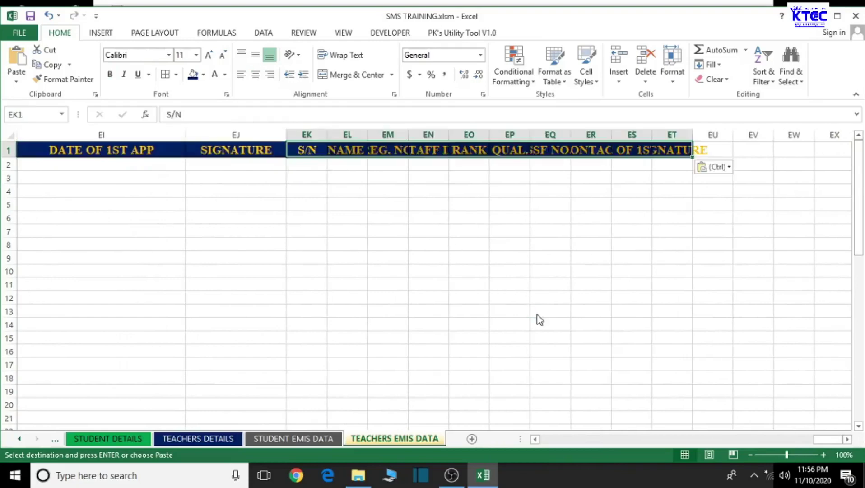
{"action": "left_click_drag", "start_coordinate": [848, 439], "coordinate": [848, 439]}
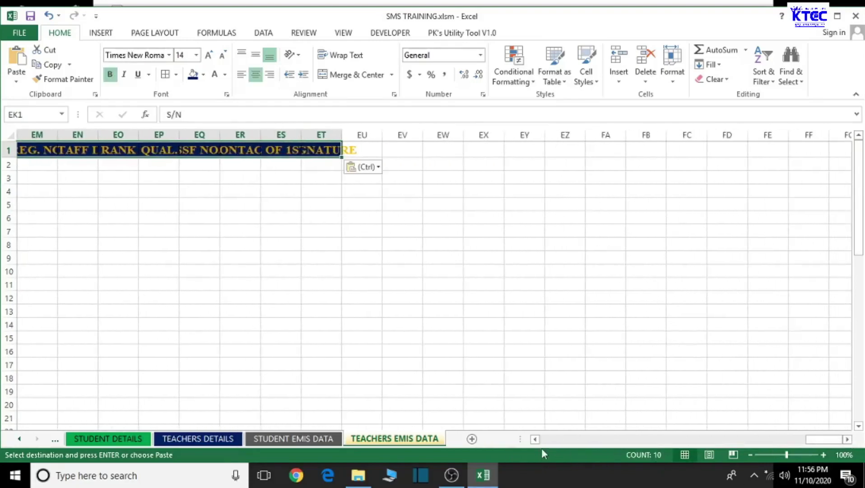
{"action": "left_click_drag", "start_coordinate": [535, 439], "coordinate": [536, 437]}
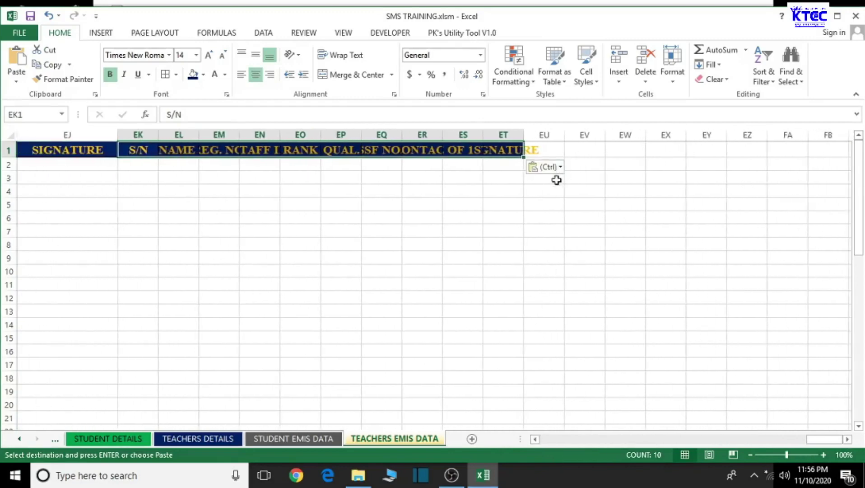
{"action": "left_click", "coordinate": [560, 167]}
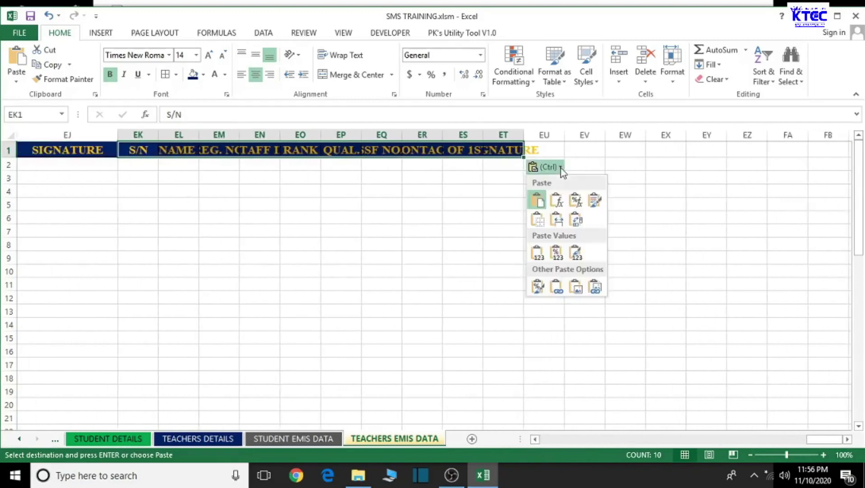
{"action": "left_click", "coordinate": [555, 218]}
- Paste the copied header row at EU1, keeping the source column widths
{"action": "left_click_drag", "start_coordinate": [848, 439], "coordinate": [850, 441]}
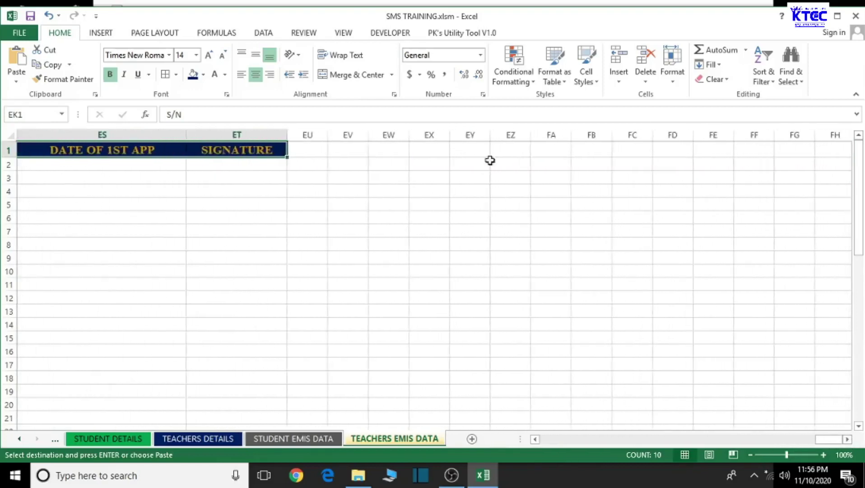
{"action": "left_click", "coordinate": [317, 148]}
{"action": "key", "text": "ctrl+v"}
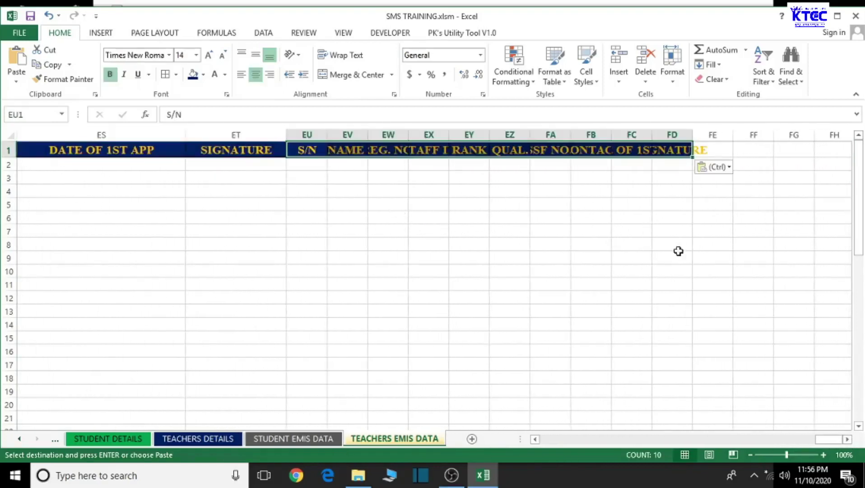
{"action": "left_click", "coordinate": [728, 165]}
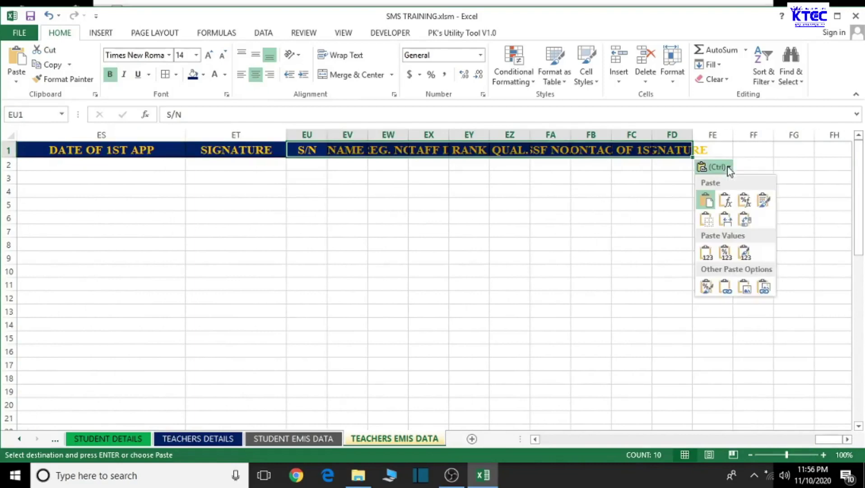
{"action": "left_click", "coordinate": [724, 220]}
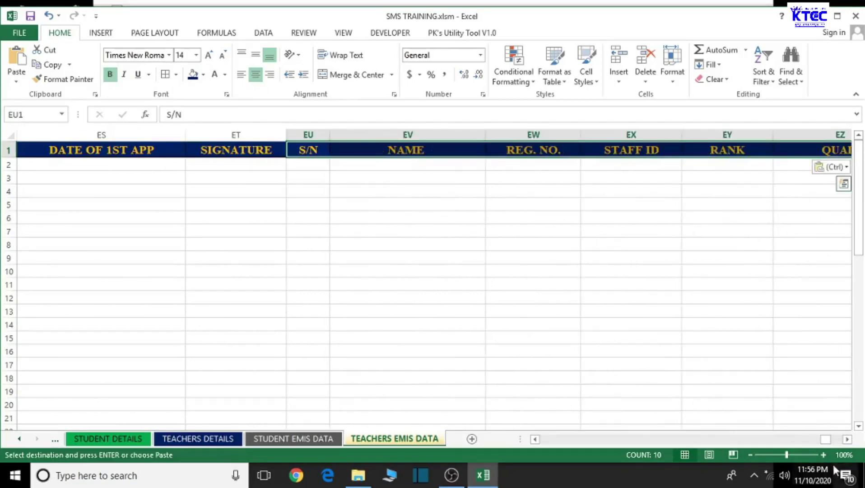
- Repeat the copied header row at FE1 with the source column widths kept
{"action": "left_click_drag", "start_coordinate": [847, 442], "coordinate": [847, 441]}
{"action": "left_click", "coordinate": [847, 441]}
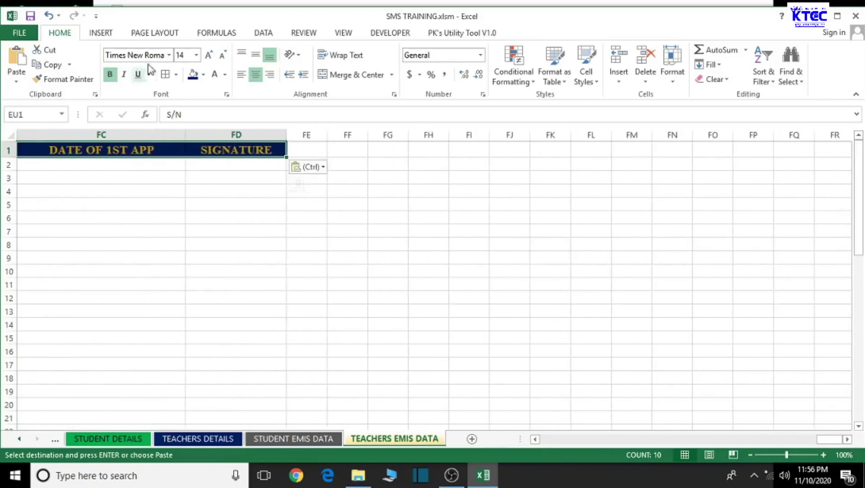
{"action": "left_click", "coordinate": [317, 155]}
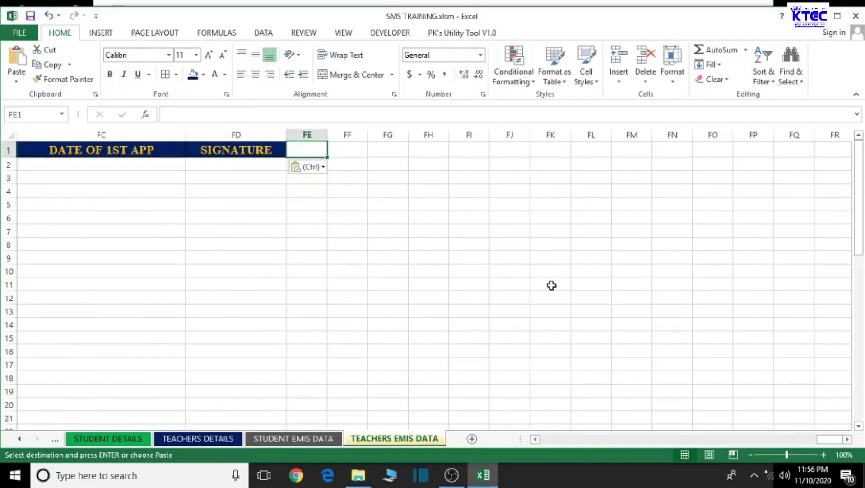
{"action": "key", "text": "ctrl+v"}
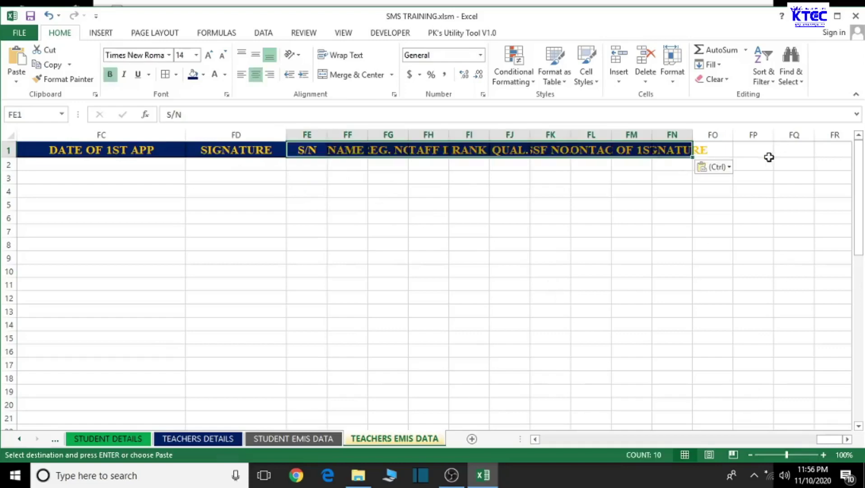
{"action": "left_click", "coordinate": [731, 168]}
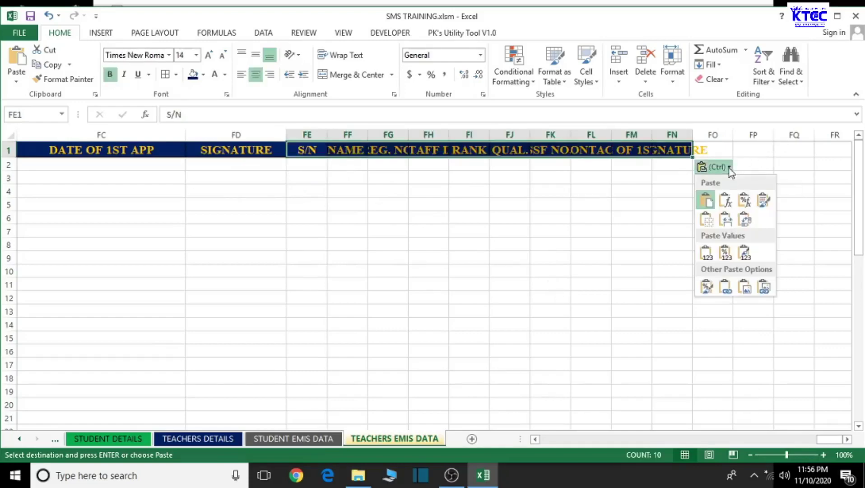
{"action": "left_click", "coordinate": [725, 218]}
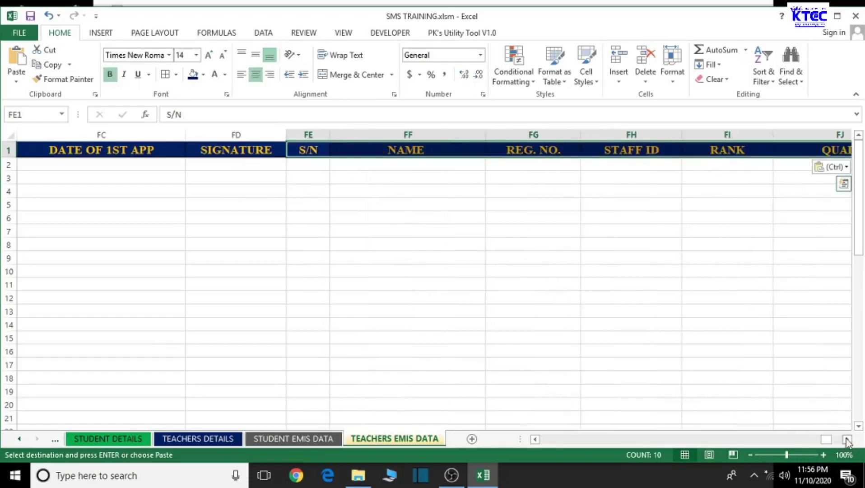
- Add a further copy of the header row starting at FO1, keeping the source column widths
{"action": "scroll", "coordinate": [847, 442], "scroll_direction": "right", "scroll_amount": 10}
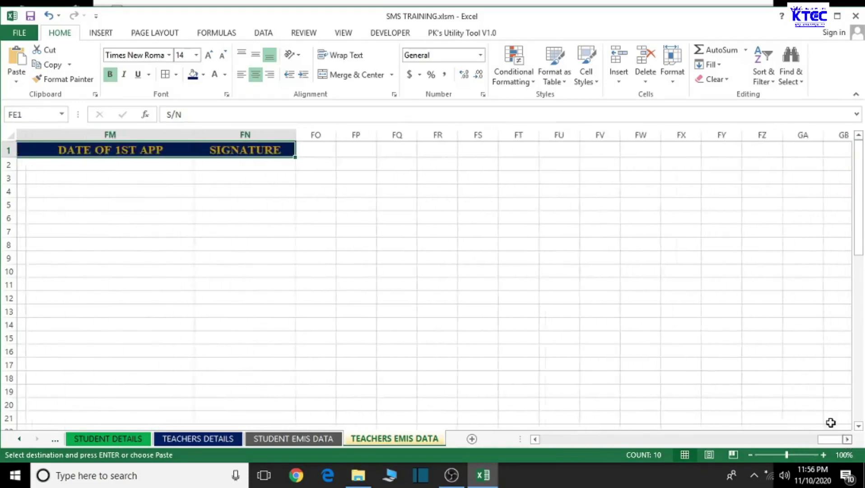
{"action": "left_click", "coordinate": [302, 151]}
{"action": "key", "text": "ctrl+v"}
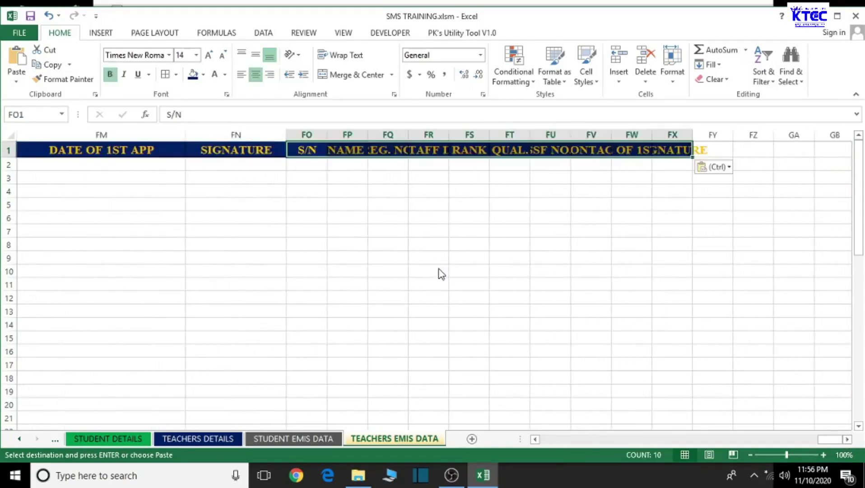
{"action": "left_click", "coordinate": [733, 171]}
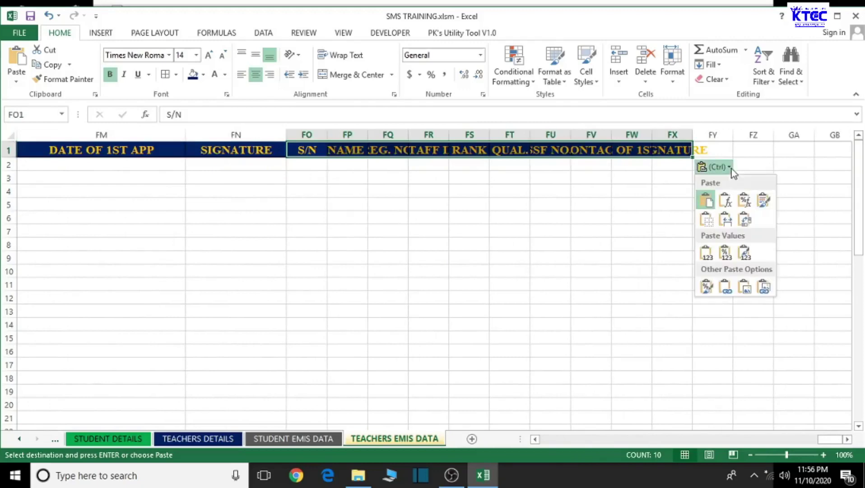
{"action": "left_click", "coordinate": [725, 219]}
- Paste another copy of the header row at FY1 with the source column widths, and end the copy mode
{"action": "scroll", "coordinate": [847, 439], "scroll_direction": "right", "scroll_amount": 10}
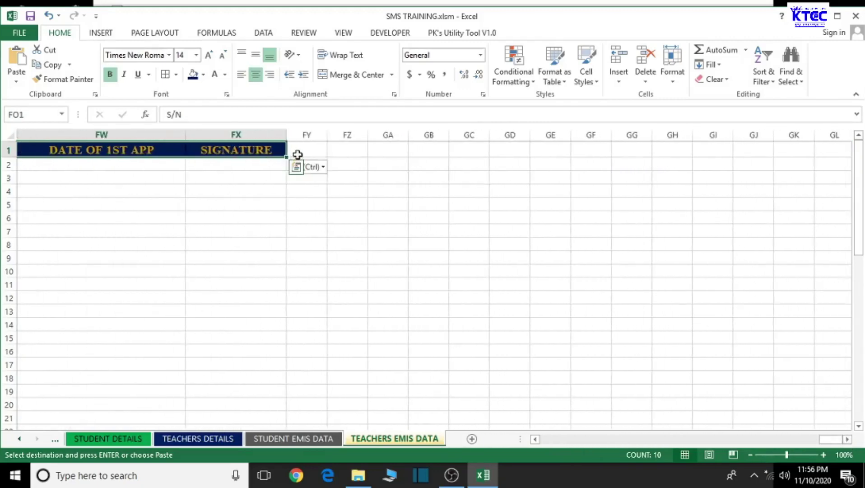
{"action": "left_click", "coordinate": [297, 152]}
{"action": "key", "text": "ctrl+v"}
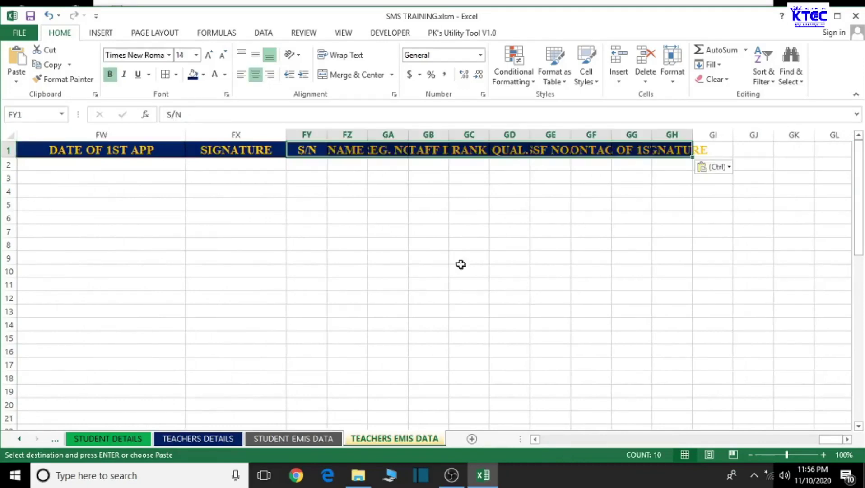
{"action": "left_click", "coordinate": [728, 168]}
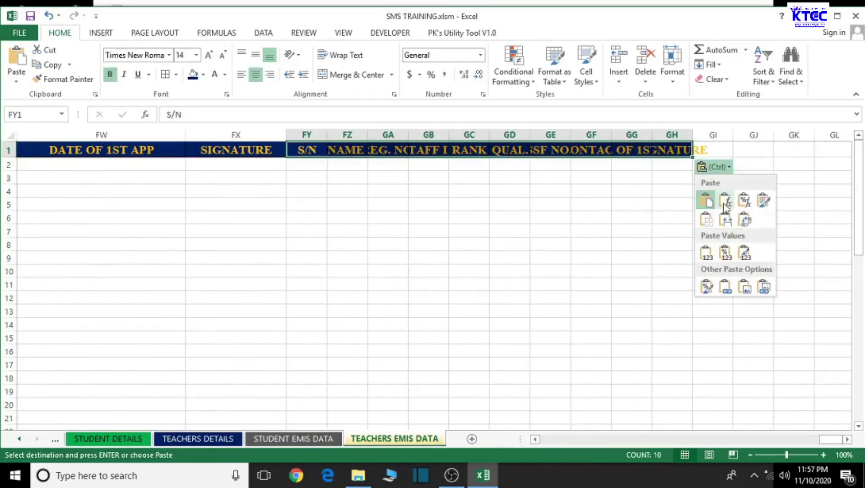
{"action": "left_click", "coordinate": [726, 219]}
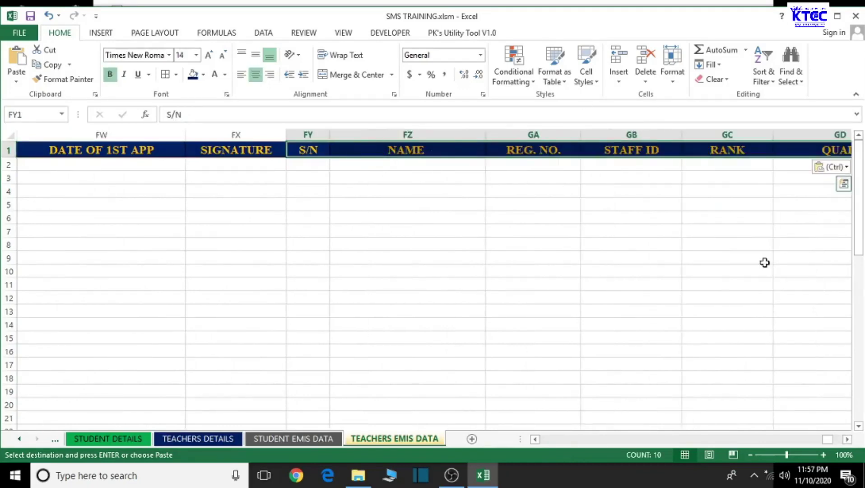
{"action": "key", "text": "Escape"}
{"action": "left_click", "coordinate": [764, 263]}
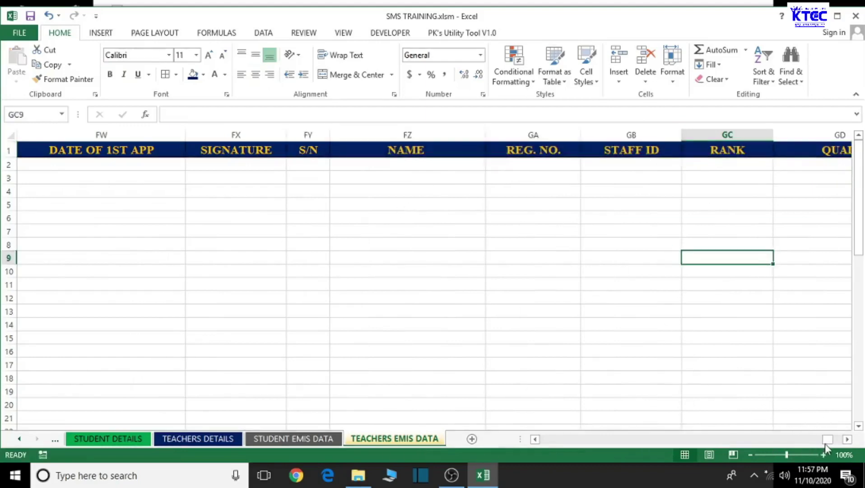
{"action": "left_click_drag", "start_coordinate": [825, 444], "coordinate": [592, 445]}
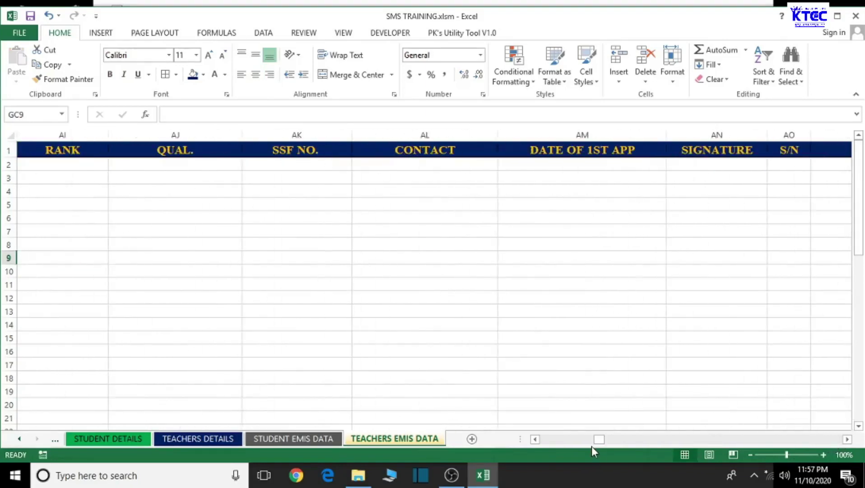